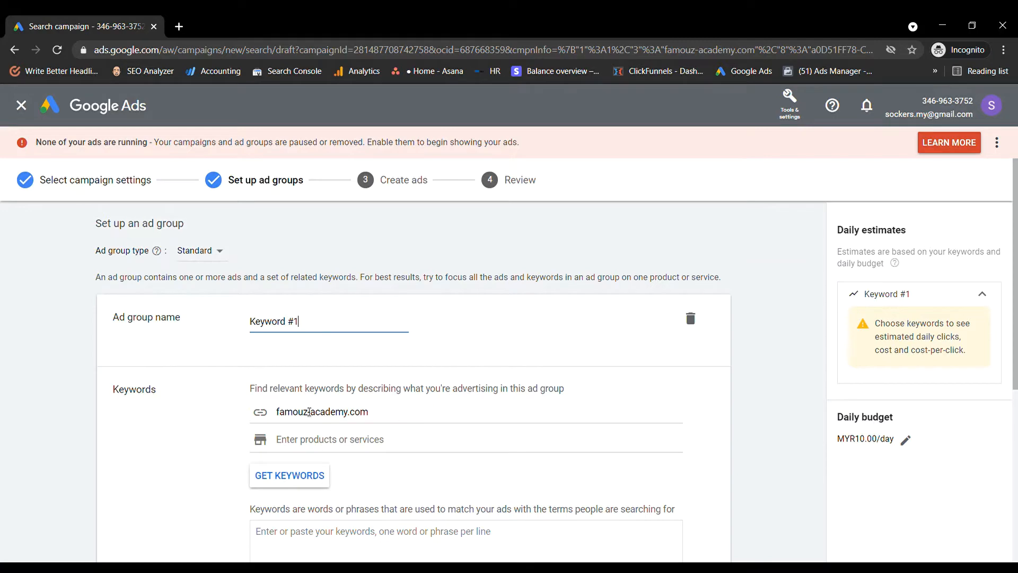
Request keyword suggestions for the Keyword #1 ad group based on the website famouz-academy.com
{"action": "scroll", "coordinate": [409, 415], "scroll_direction": "down", "scroll_amount": 3}
{"action": "scroll", "coordinate": [366, 291], "scroll_direction": "up", "scroll_amount": 1}
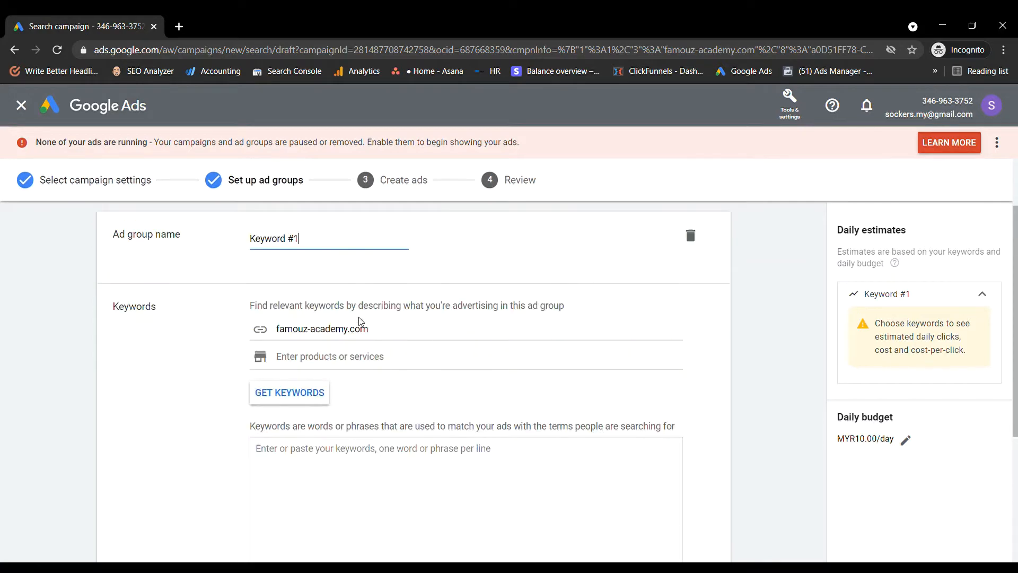
{"action": "scroll", "coordinate": [413, 392], "scroll_direction": "down", "scroll_amount": 1}
{"action": "scroll", "coordinate": [368, 406], "scroll_direction": "up", "scroll_amount": 1}
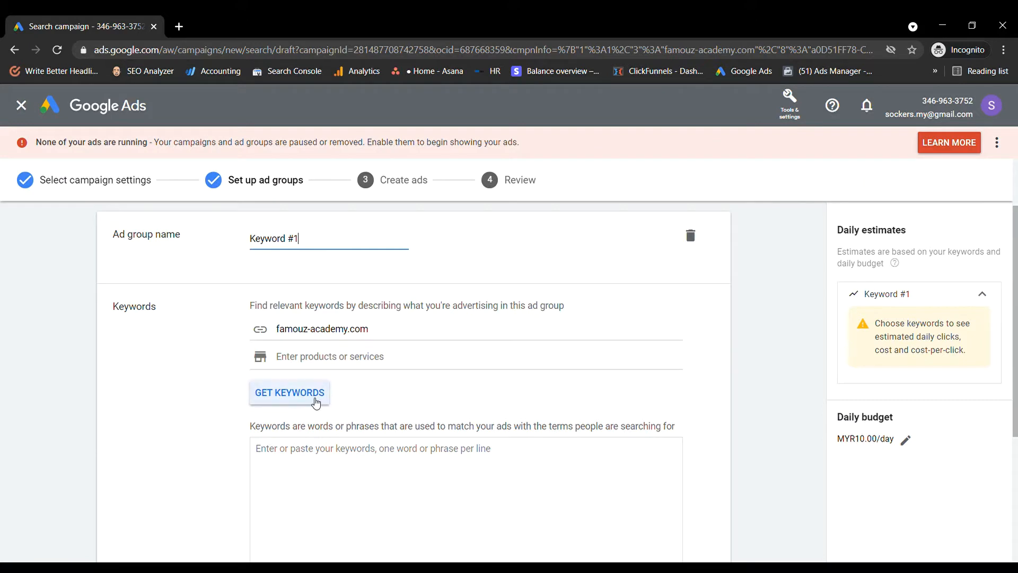
{"action": "left_click", "coordinate": [316, 402]}
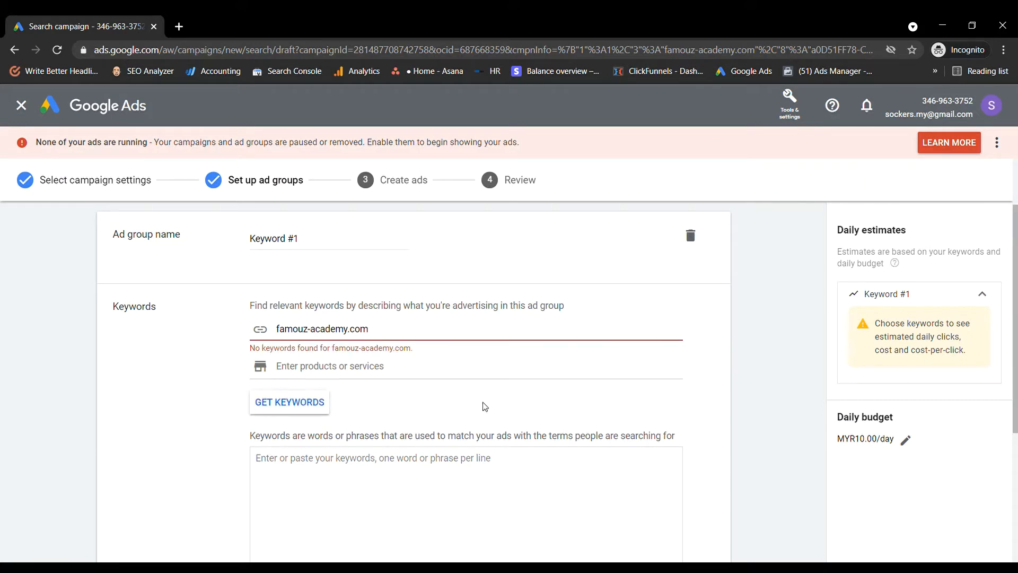
{"action": "scroll", "coordinate": [482, 413], "scroll_direction": "down", "scroll_amount": 2}
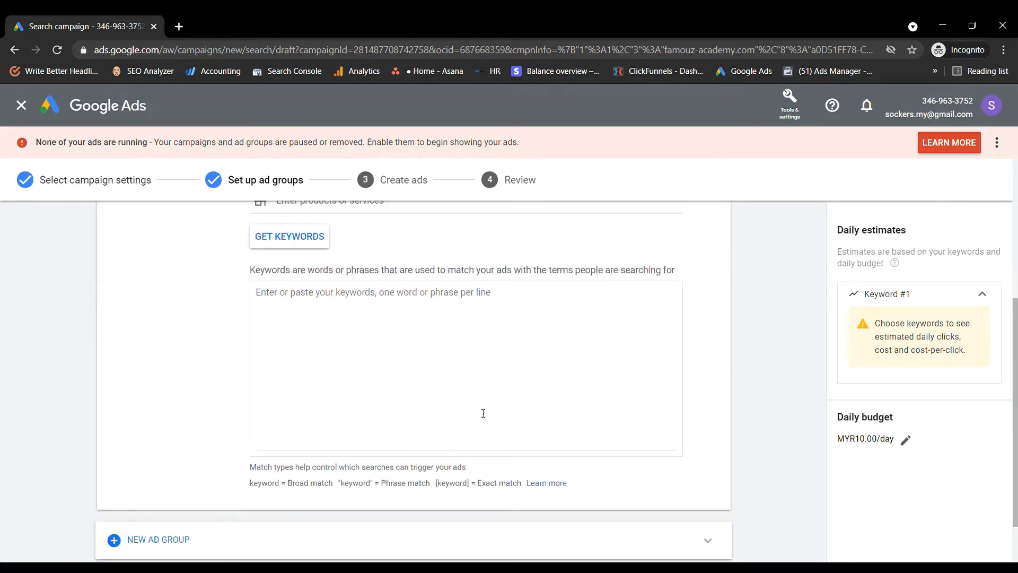
{"action": "left_click", "coordinate": [423, 295]}
{"action": "scroll", "coordinate": [419, 305], "scroll_direction": "up", "scroll_amount": 2}
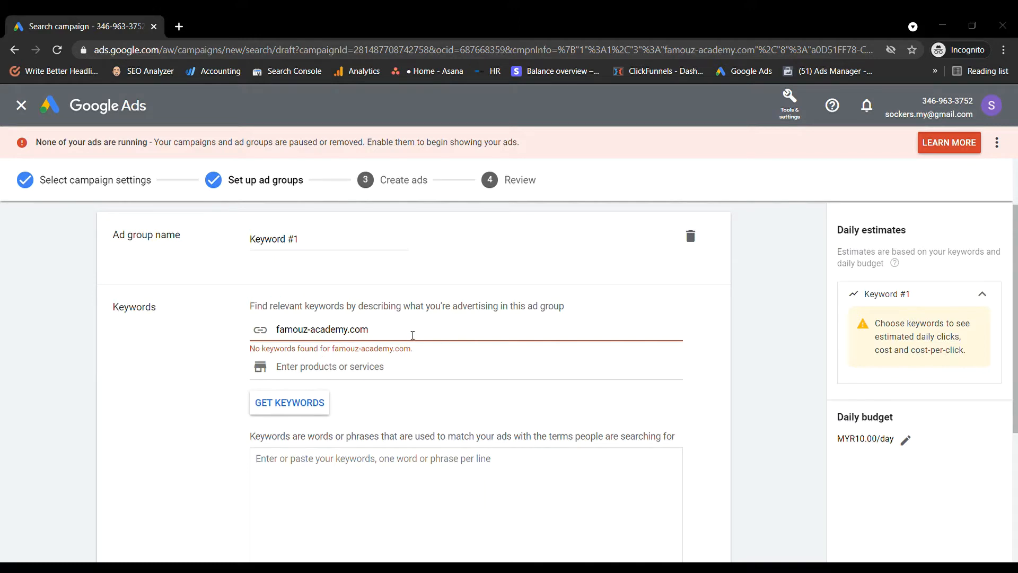
Replace the website used for keyword ideas with facebook.com, generate its keywords and review the suggested list
{"action": "left_click", "coordinate": [413, 335]}
{"action": "key", "text": "ctrl+a"}
{"action": "type", "text": "faceb"}
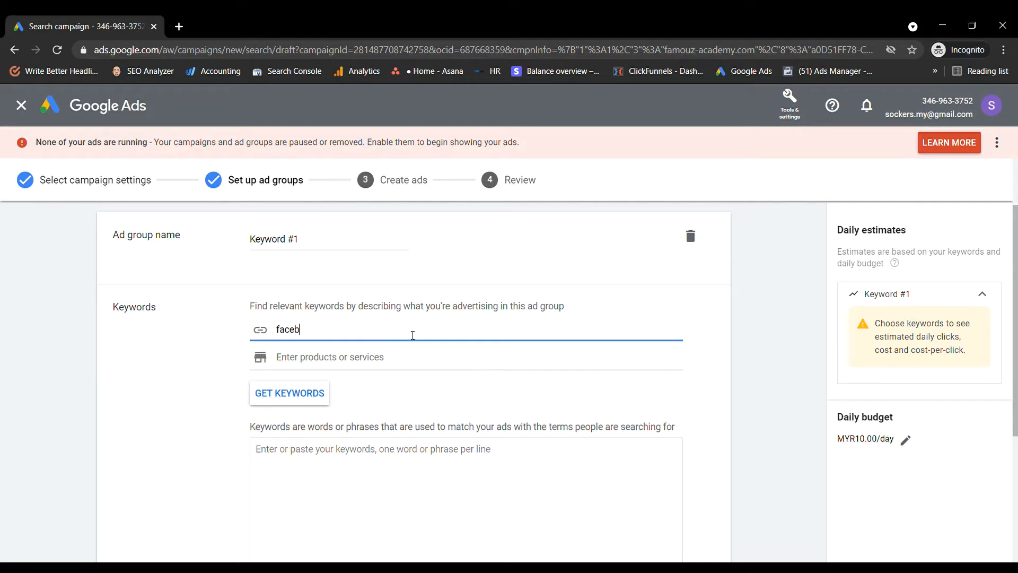
{"action": "type", "text": "ook.com"}
{"action": "left_click", "coordinate": [304, 406]}
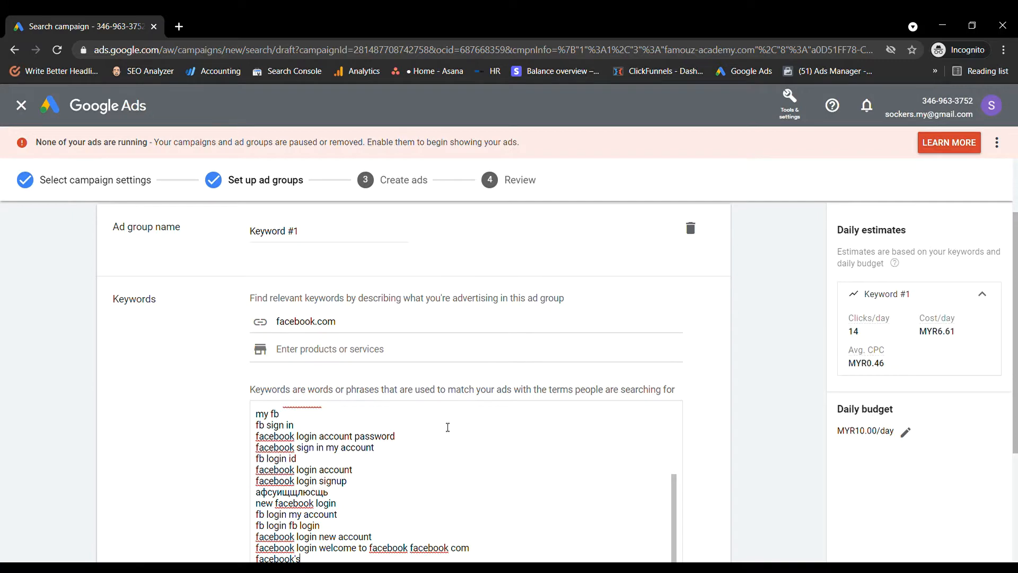
{"action": "scroll", "coordinate": [447, 427], "scroll_direction": "down", "scroll_amount": 3}
{"action": "scroll", "coordinate": [424, 405], "scroll_direction": "up", "scroll_amount": 1}
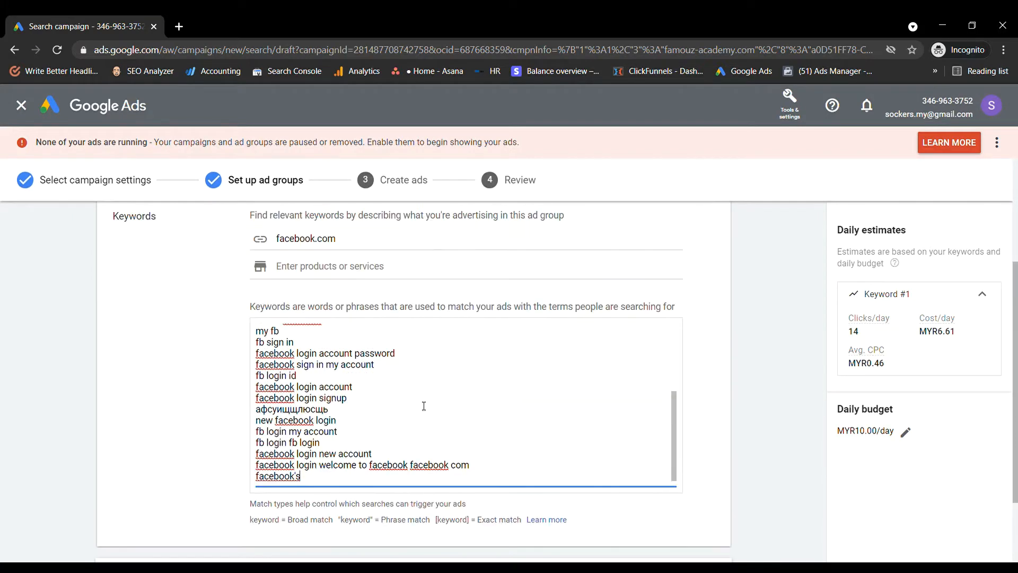
{"action": "scroll", "coordinate": [424, 406], "scroll_direction": "up", "scroll_amount": 5}
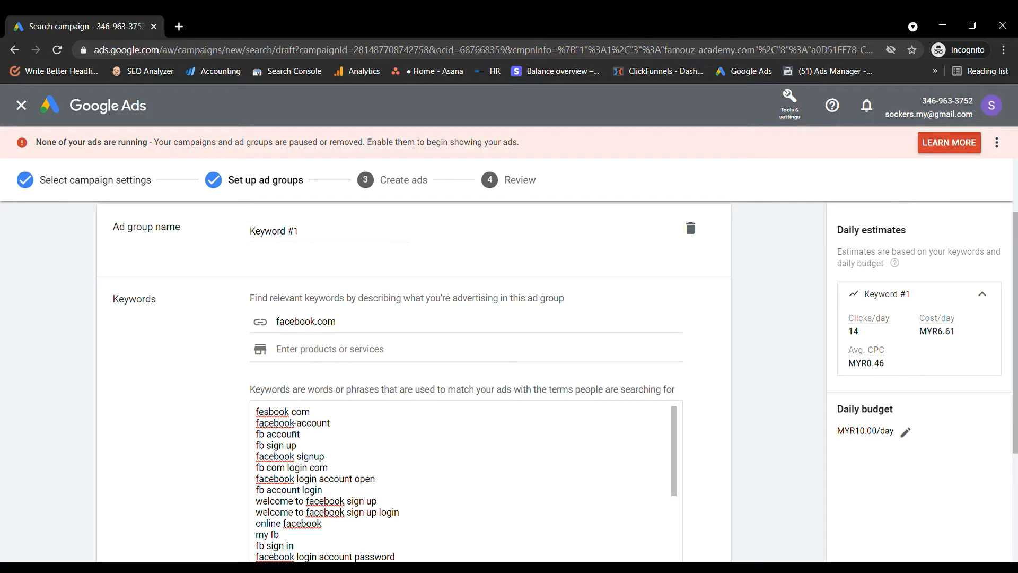
Restore famouz-academy.com as the website for keyword ideas and clear all generated keywords
{"action": "triple_click", "coordinate": [357, 321]}
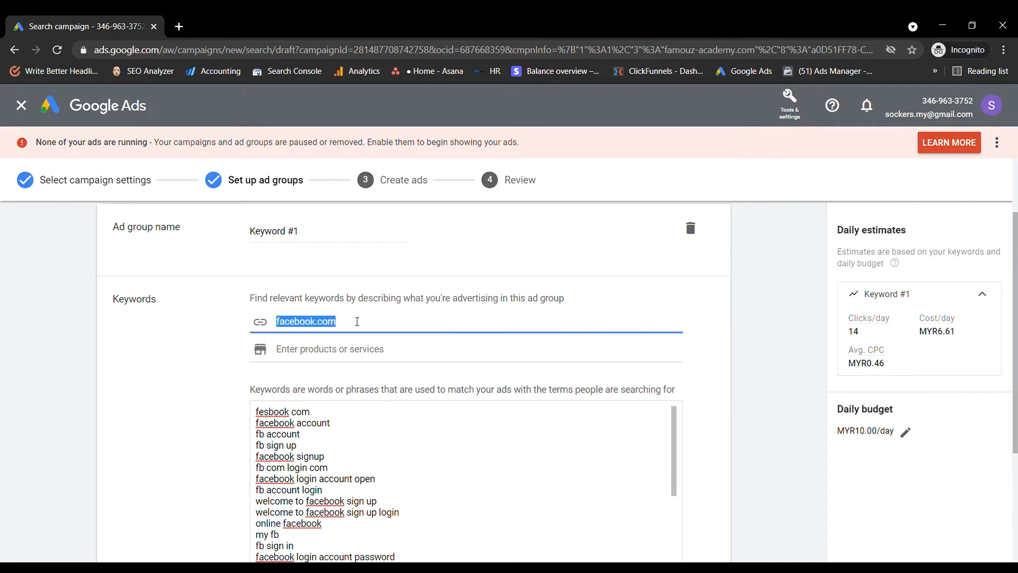
{"action": "type", "text": "famouz-a"}
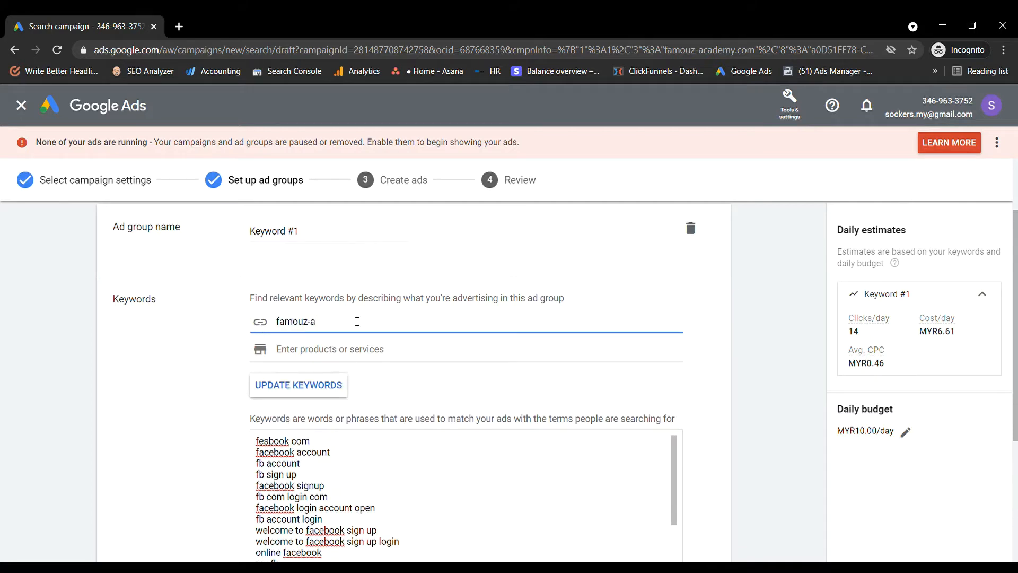
{"action": "type", "text": "cademy.com"}
{"action": "left_click", "coordinate": [389, 461]}
{"action": "key", "text": "ctrl+a"}
{"action": "key", "text": "BackSpace"}
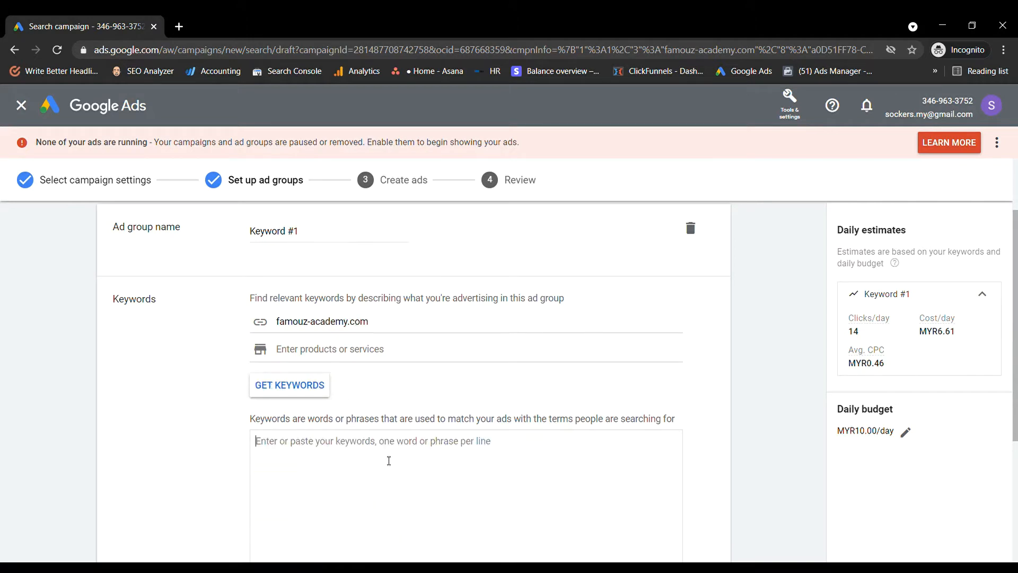
{"action": "scroll", "coordinate": [388, 460], "scroll_direction": "down", "scroll_amount": 2}
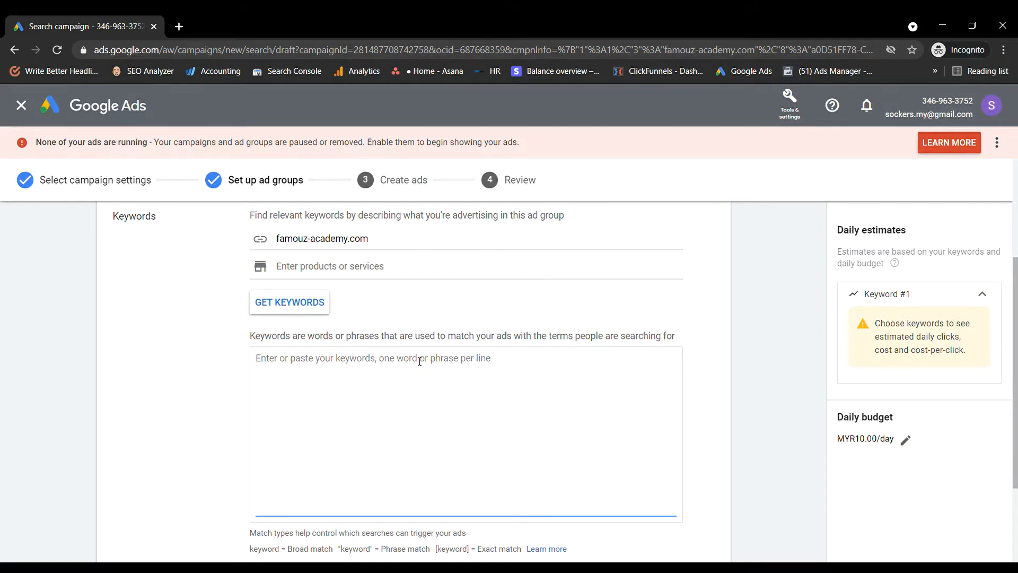
Rename the ad group as Keyword #1 - Broad Match
{"action": "scroll", "coordinate": [419, 360], "scroll_direction": "up", "scroll_amount": 4}
{"action": "left_click", "coordinate": [308, 330]}
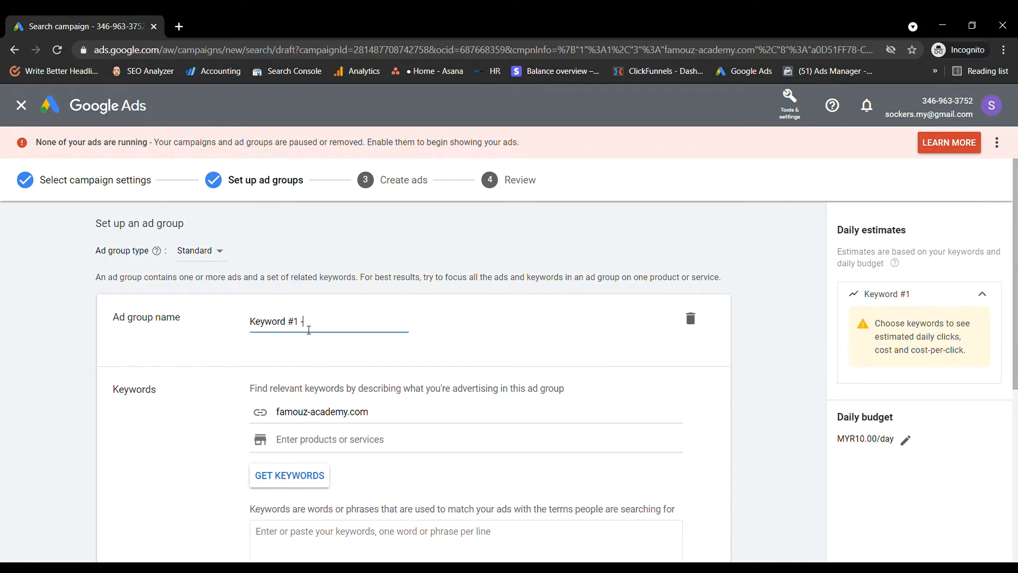
{"action": "type", "text": "- Broad Match"}
Enter the broad-match keywords belajar marketing, fb ads course, google ads course, marketing course and kursus marketing, one per line
{"action": "scroll", "coordinate": [316, 324], "scroll_direction": "down", "scroll_amount": 3}
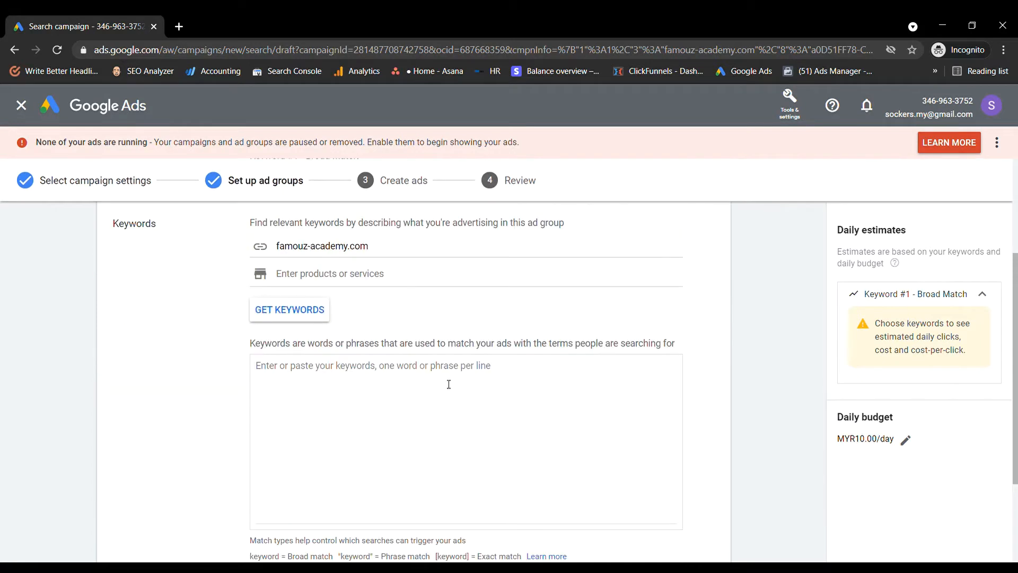
{"action": "left_click", "coordinate": [474, 373]}
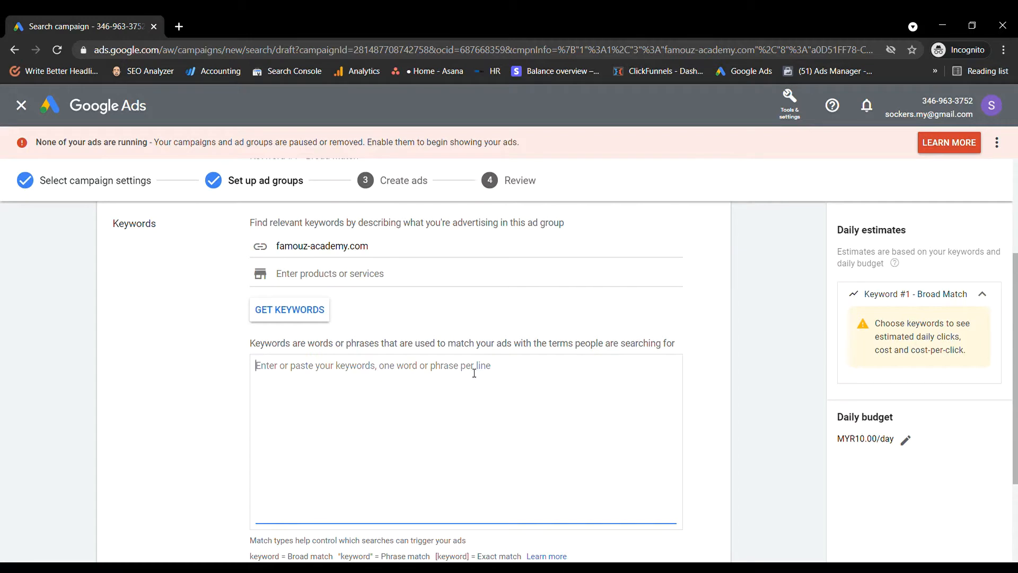
{"action": "type", "text": "belajar ma"}
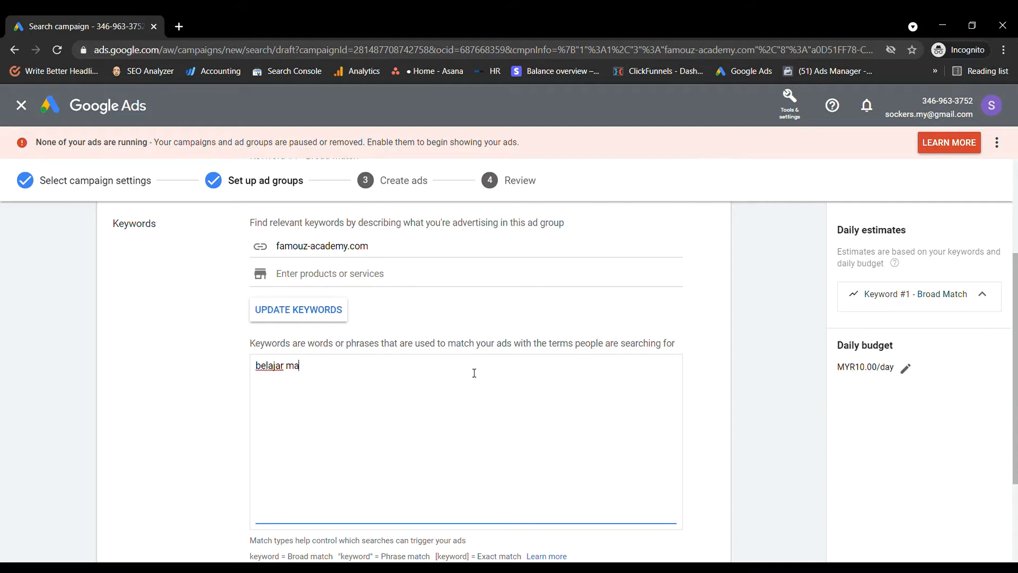
{"action": "type", "text": "rketing"}
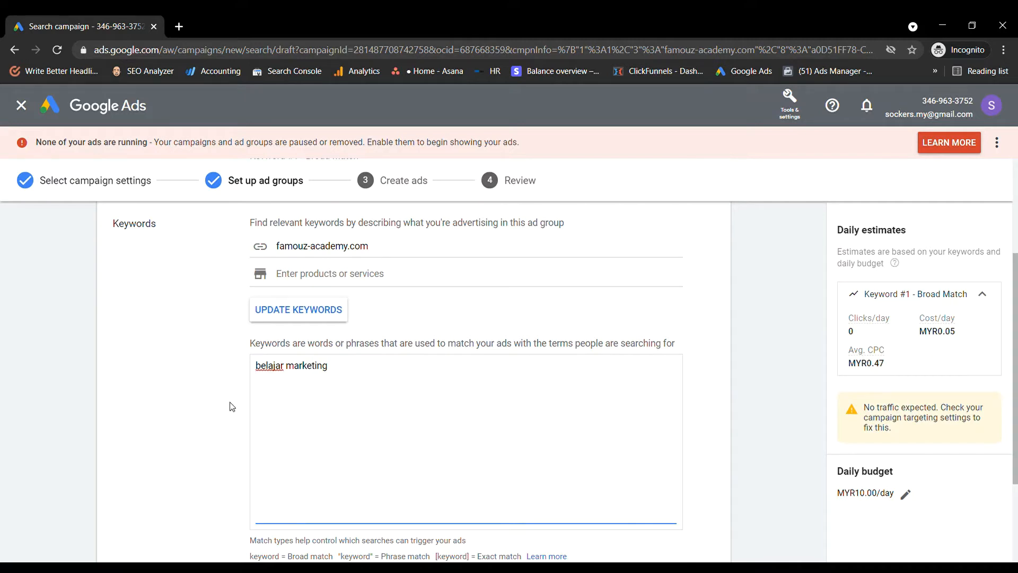
{"action": "key", "text": "Return"}
{"action": "type", "text": "fb ads course"}
{"action": "key", "text": "Return"}
{"action": "type", "text": "google ads course"}
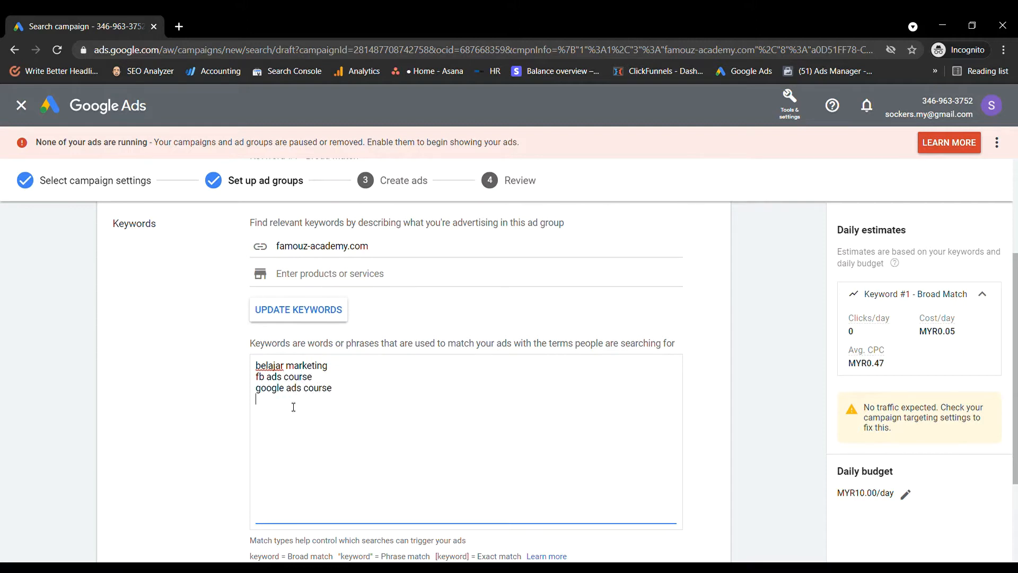
{"action": "key", "text": "Return"}
{"action": "type", "text": "marketing course"}
{"action": "key", "text": "Return"}
{"action": "type", "text": "kursus marketing"}
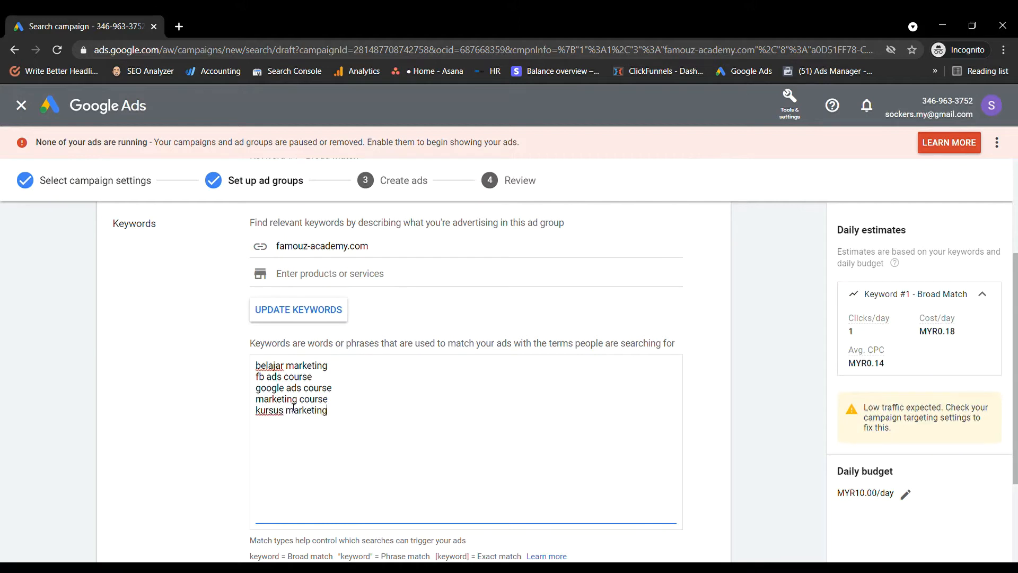
Add belajar buat iklan as another broad-match keyword at the end of the list
{"action": "scroll", "coordinate": [293, 407], "scroll_direction": "down", "scroll_amount": 2}
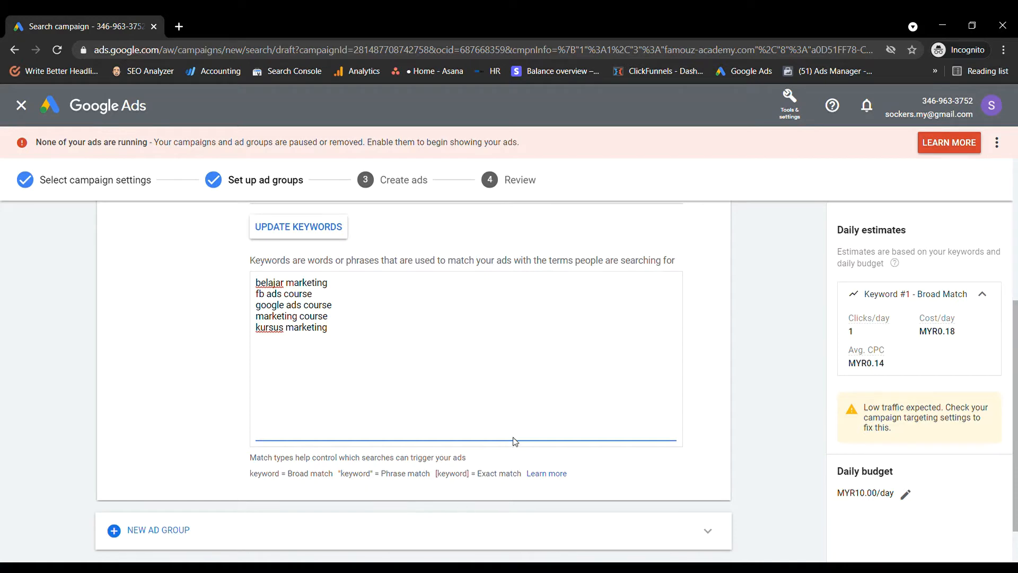
{"action": "scroll", "coordinate": [517, 441], "scroll_direction": "up", "scroll_amount": 2}
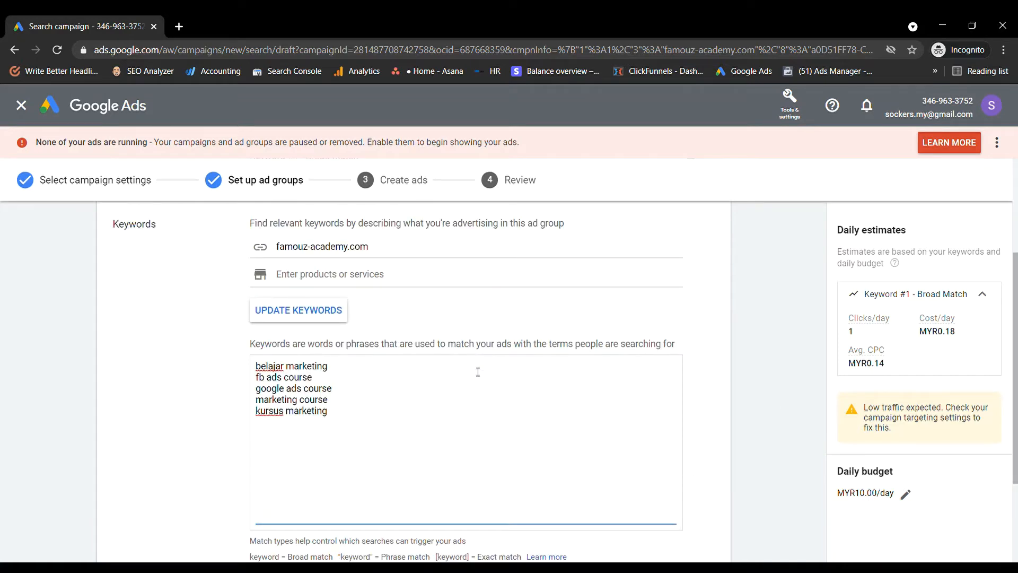
{"action": "scroll", "coordinate": [478, 371], "scroll_direction": "down", "scroll_amount": 2}
{"action": "scroll", "coordinate": [477, 372], "scroll_direction": "up", "scroll_amount": 2}
{"action": "scroll", "coordinate": [487, 428], "scroll_direction": "down", "scroll_amount": 2}
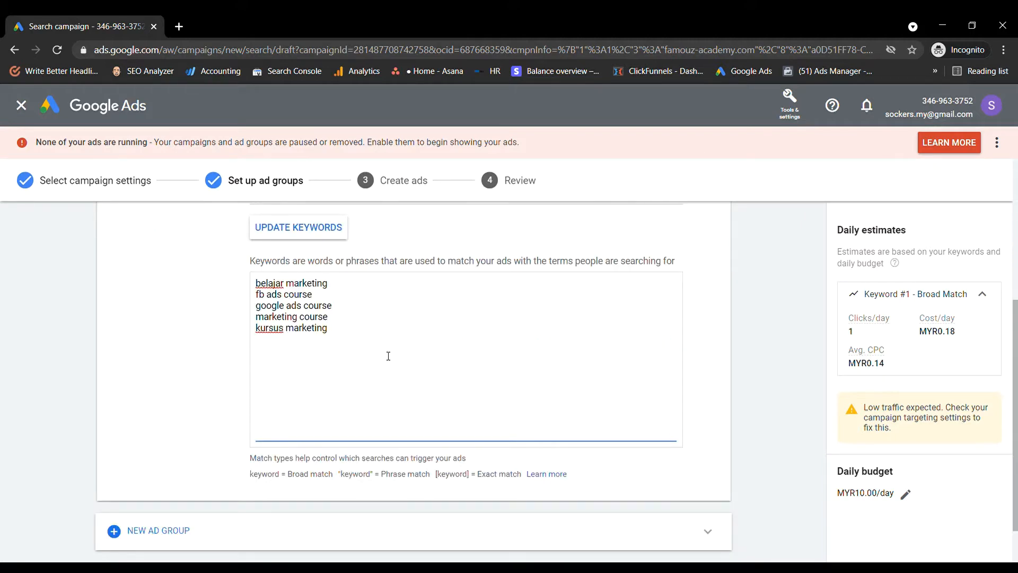
{"action": "type", "text": "belajar buat iklan"}
{"action": "left_click", "coordinate": [768, 372]}
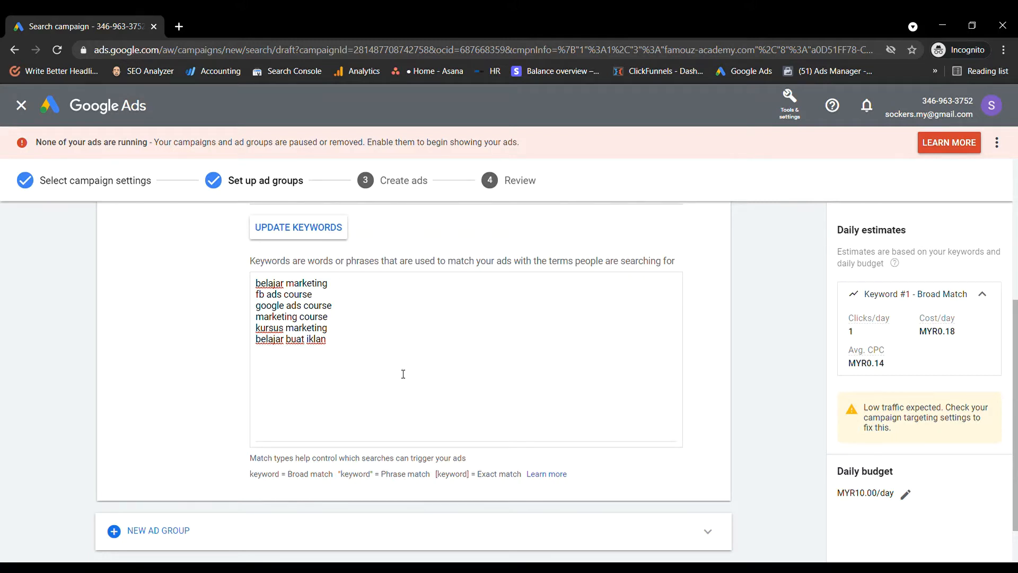
{"action": "left_click", "coordinate": [369, 345]}
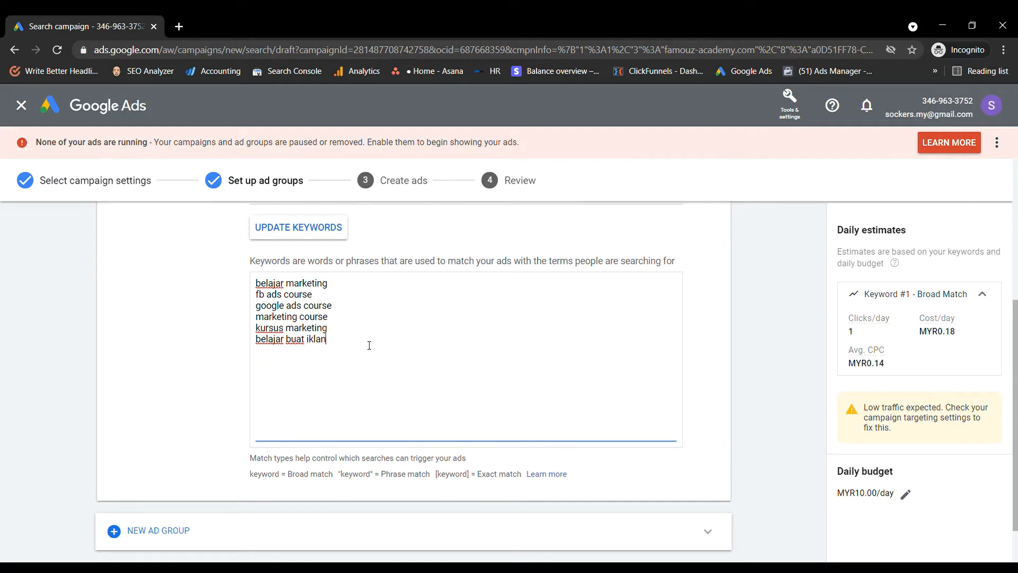
Remove the "- Broad Match" suffix from the ad group name, leaving Keyword #1
{"action": "scroll", "coordinate": [369, 345], "scroll_direction": "up", "scroll_amount": 5}
{"action": "left_click_drag", "start_coordinate": [359, 322], "coordinate": [314, 321]}
{"action": "key", "text": "BackSpace"}
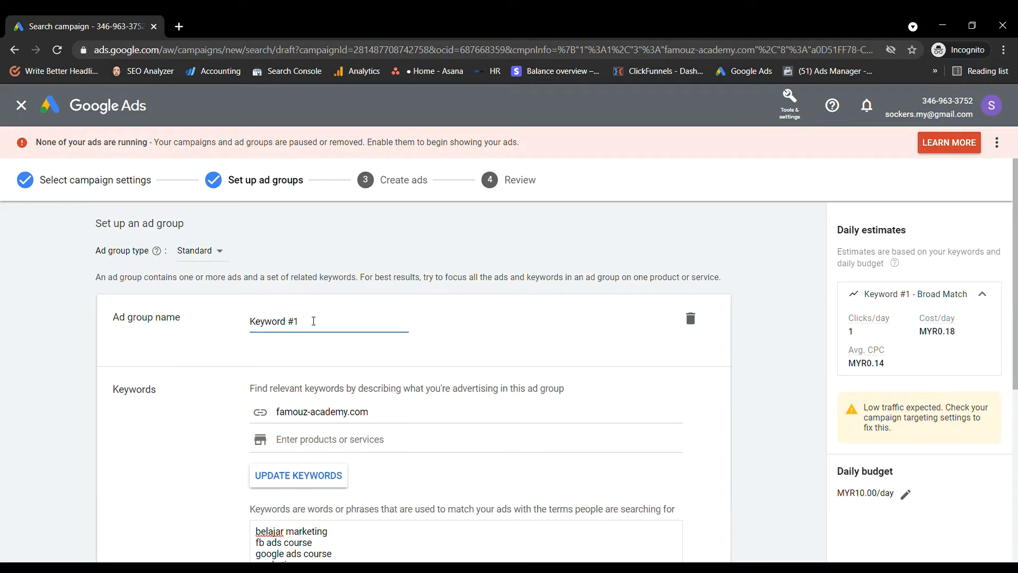
Append the phrase-match keywords "fb ads course" and "facebook ads course" in quotation marks, each on its own line
{"action": "scroll", "coordinate": [350, 411], "scroll_direction": "down", "scroll_amount": 5}
{"action": "left_click", "coordinate": [367, 318]}
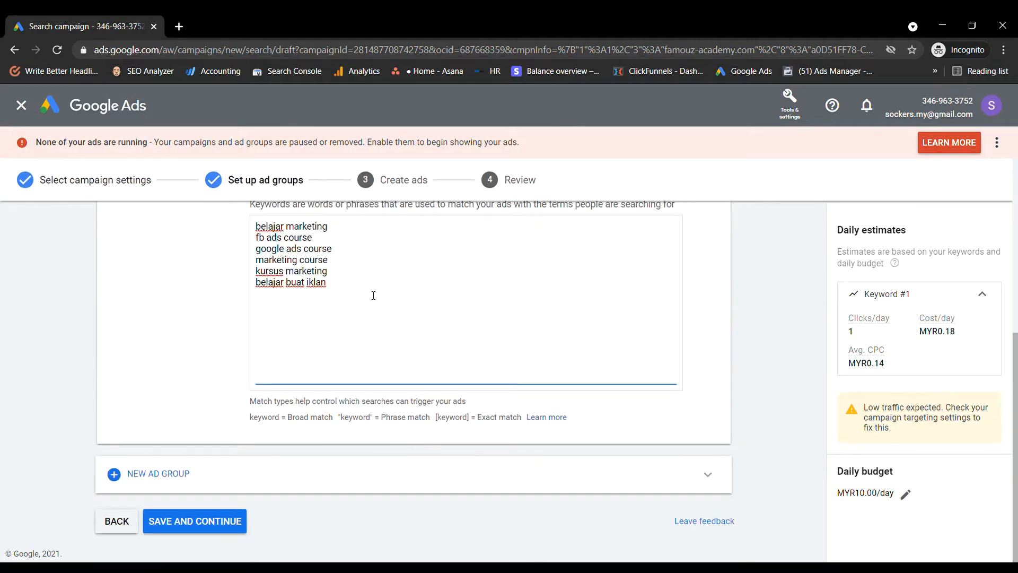
{"action": "key", "text": "BackSpace"}
{"action": "type", "text": "["}
{"action": "key", "text": "BackSpace"}
{"action": "type", "text": "\"fb ads course"}
{"action": "key", "text": "BackSpace"}
{"action": "key", "text": "BackSpace"}
{"action": "type", "text": "\" \""}
{"action": "type", "text": "facebo"}
{"action": "type", "text": "ok ads cour"}
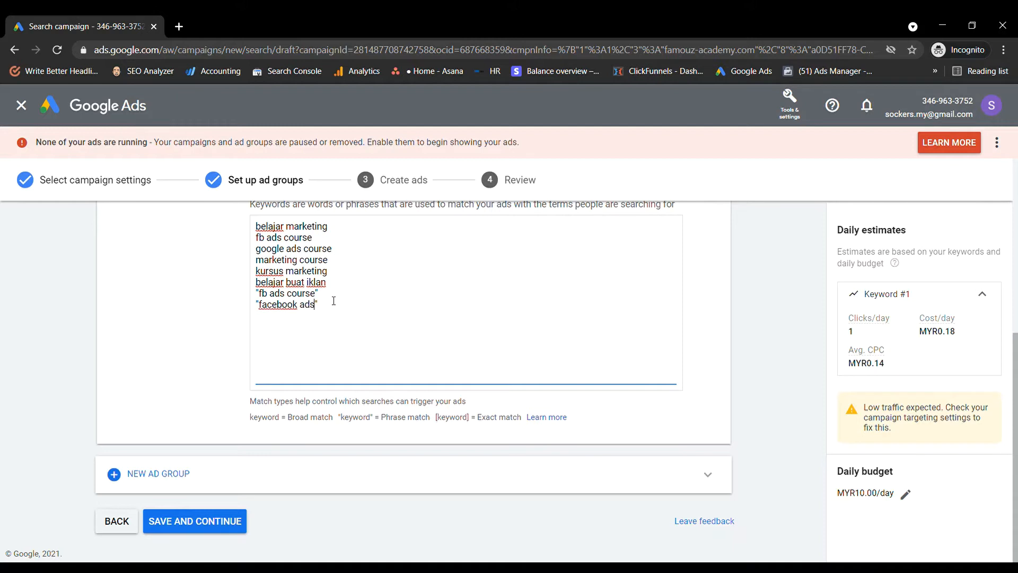
{"action": "type", "text": "se"}
Insert the broad-match keyword facebook ads course below fb ads course, and append the phrase-match keyword "google ads course" in quotation marks
{"action": "left_click", "coordinate": [325, 242]}
{"action": "key", "text": "Return"}
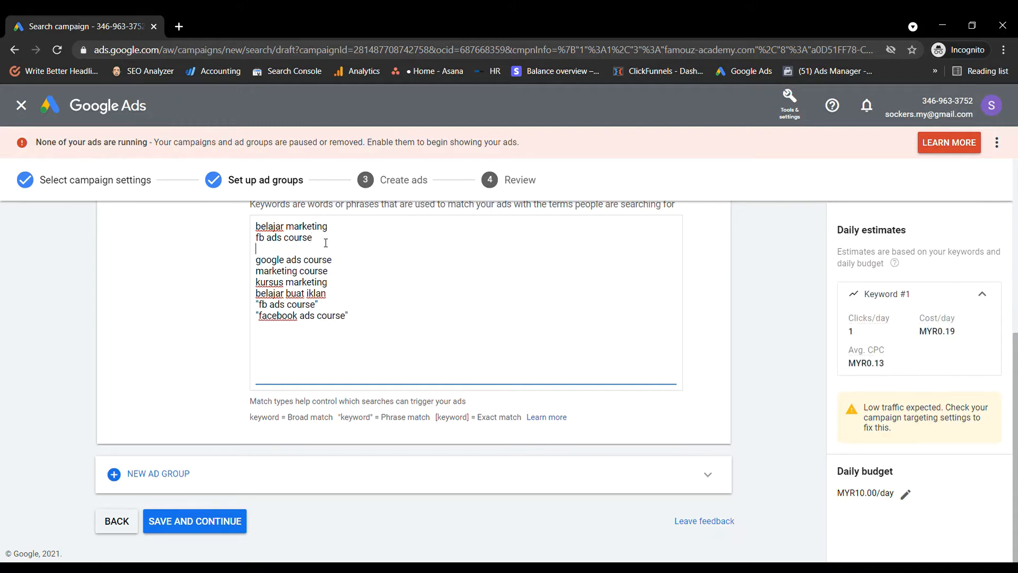
{"action": "type", "text": "facebook ads course"}
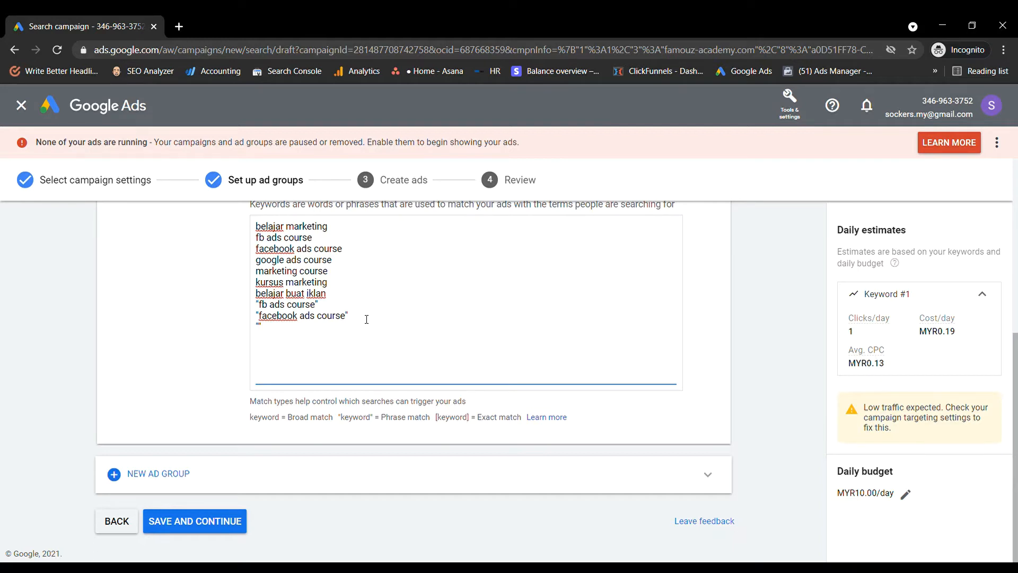
{"action": "type", "text": "google ads course"}
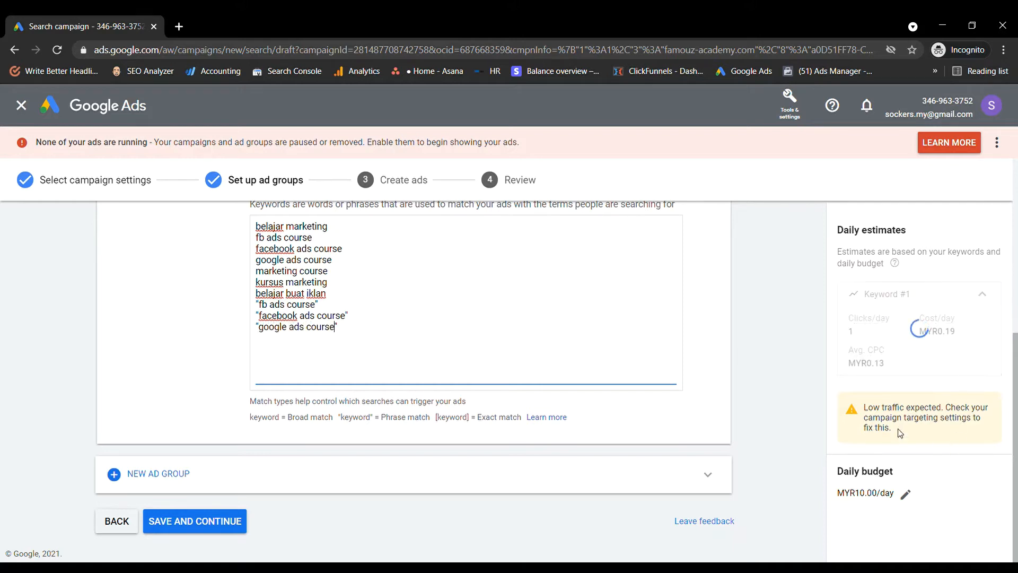
Set the campaign's daily budget to MYR 50 and save it
{"action": "left_click", "coordinate": [907, 494]}
{"action": "left_click_drag", "start_coordinate": [901, 455], "coordinate": [864, 452]}
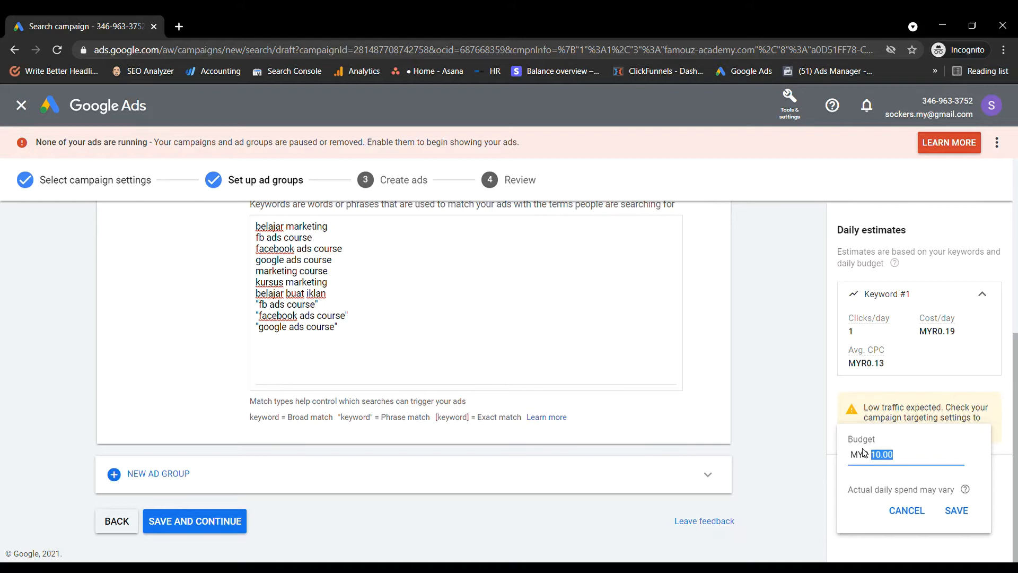
{"action": "type", "text": "50"}
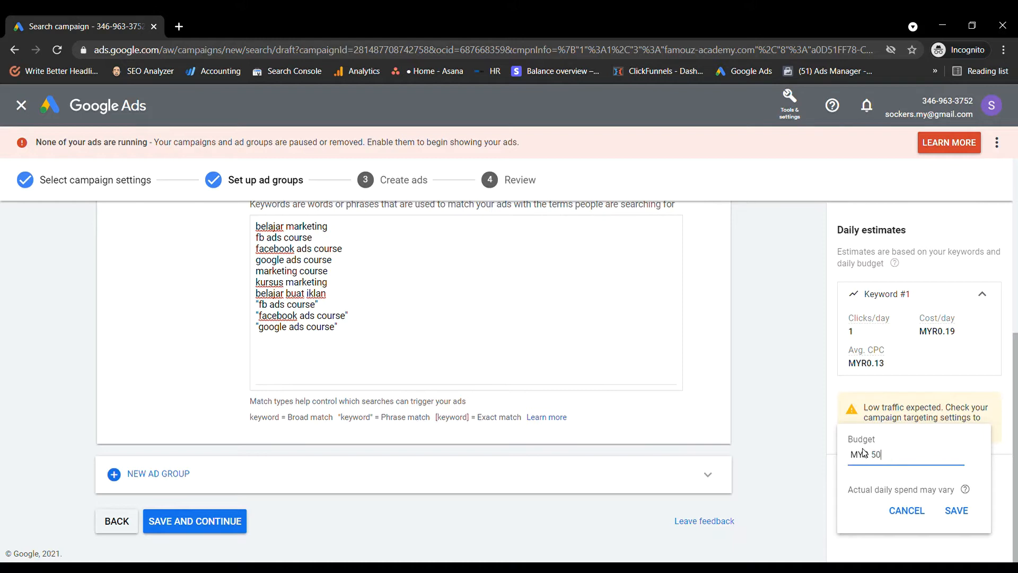
{"action": "left_click", "coordinate": [957, 514]}
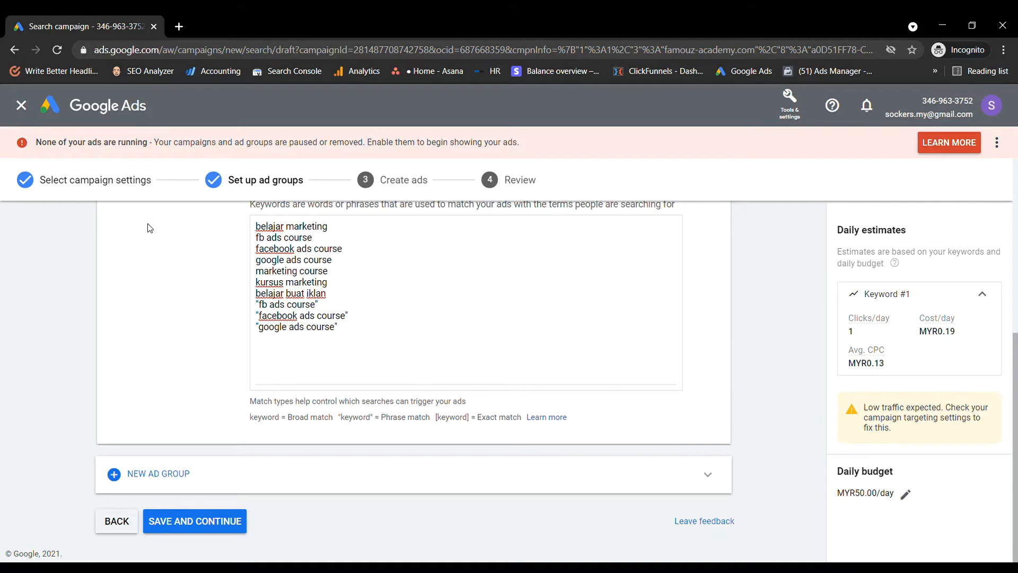
Append the modified broad-match keyword +facebook +course on a new line at the end of the Keyword #1 keyword list
{"action": "left_click", "coordinate": [351, 330]}
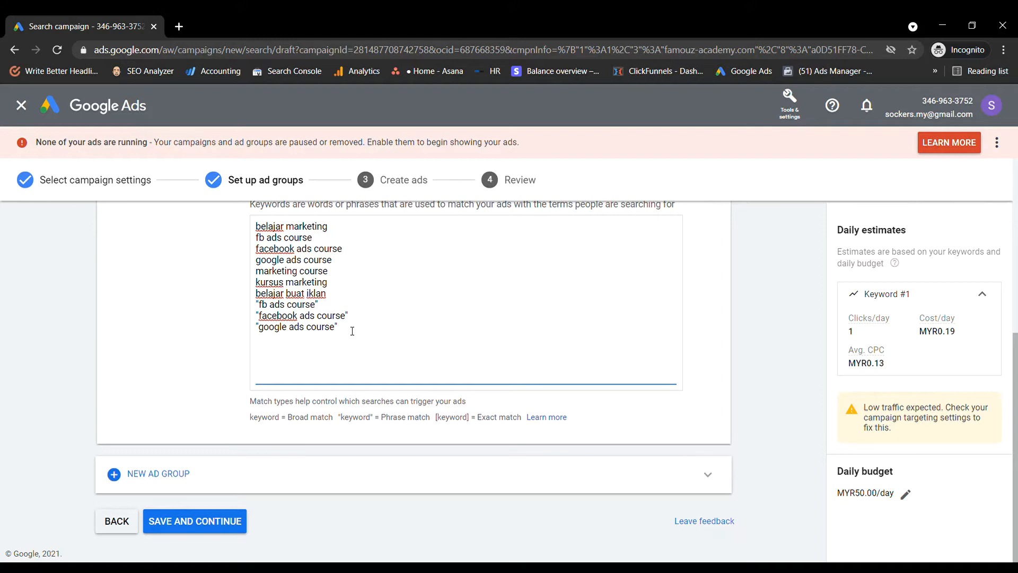
{"action": "type", "text": "+facebbok"}
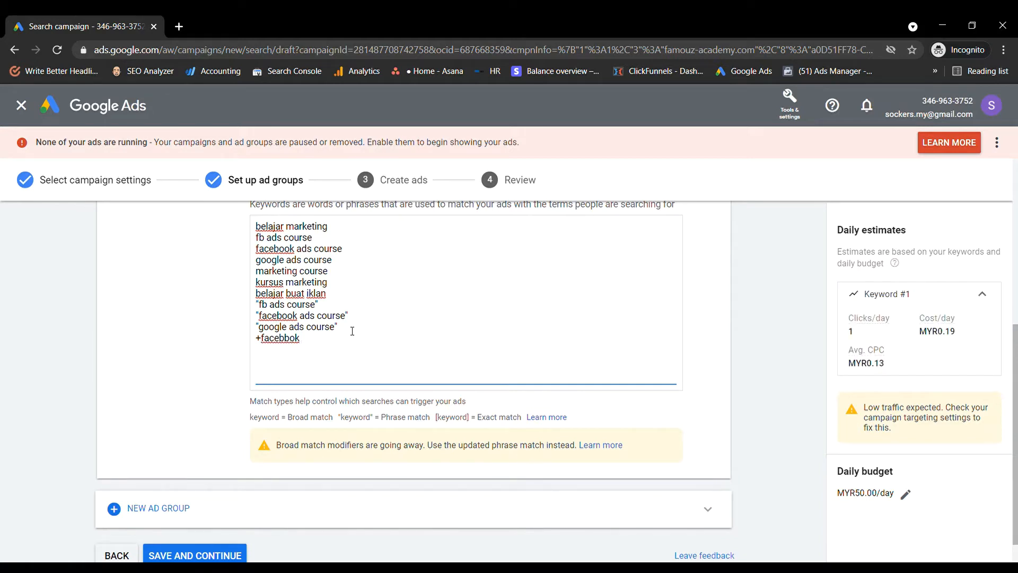
{"action": "key", "text": "BackSpace"}
{"action": "key", "text": "BackSpace"}
{"action": "key", "text": "BackSpace"}
{"action": "type", "text": "ook"}
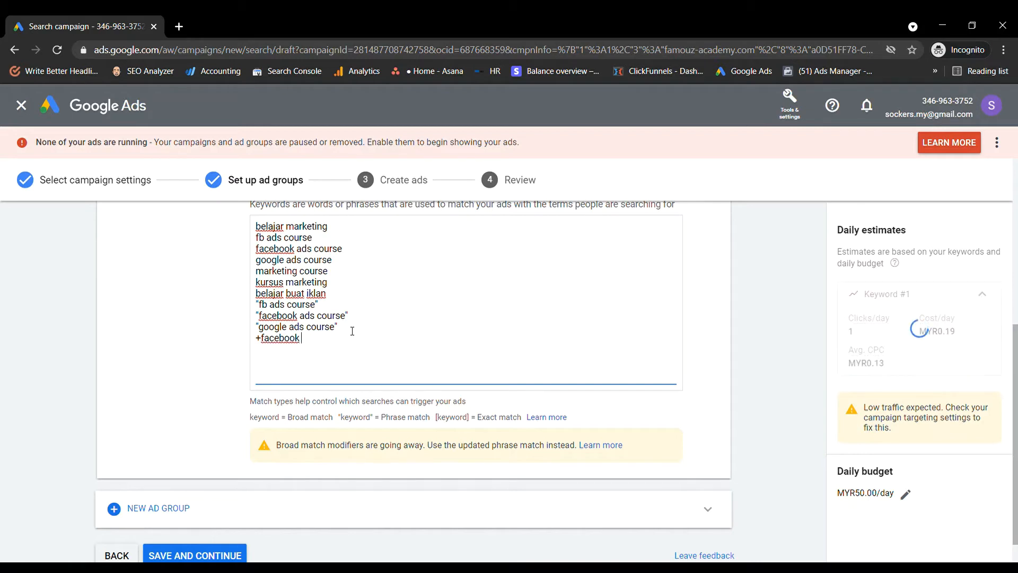
{"action": "type", "text": " +"}
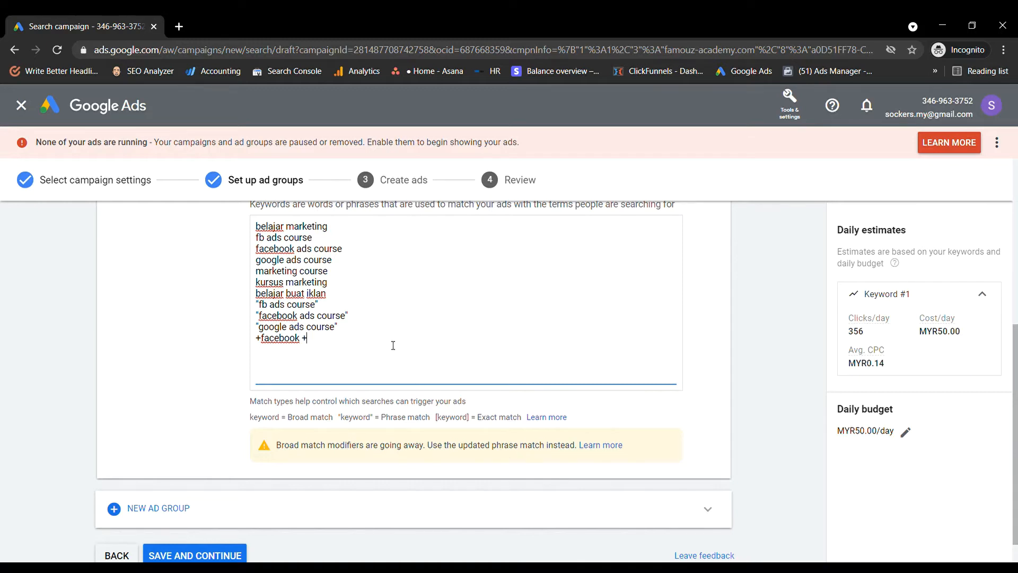
{"action": "type", "text": "course"}
{"action": "key", "text": "Return"}
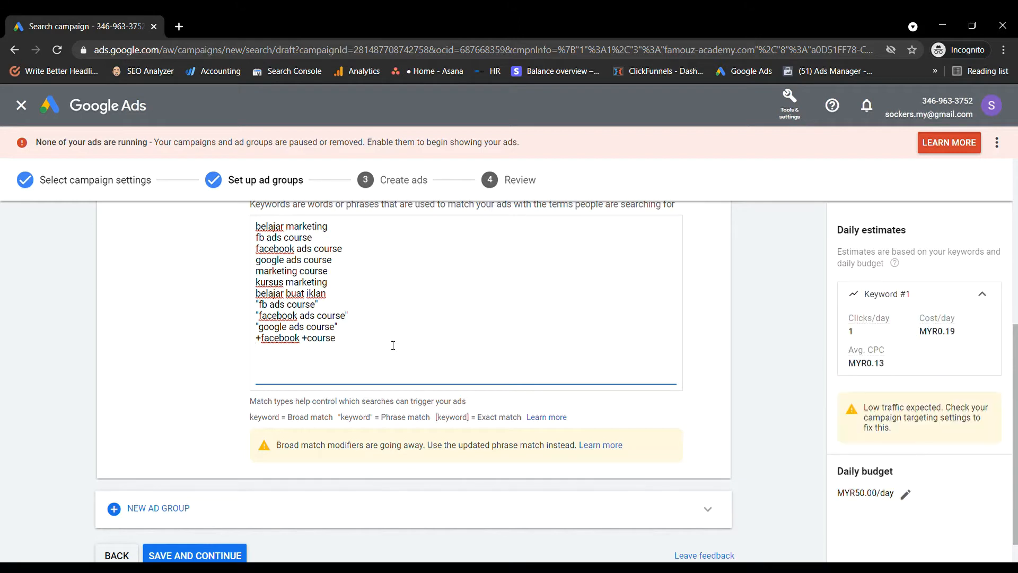
Append the modified broad-match keyword +google +ads +course below +facebook +course
{"action": "type", "text": "+ggo"}
{"action": "key", "text": "BackSpace"}
{"action": "key", "text": "BackSpace"}
{"action": "type", "text": "oogle "}
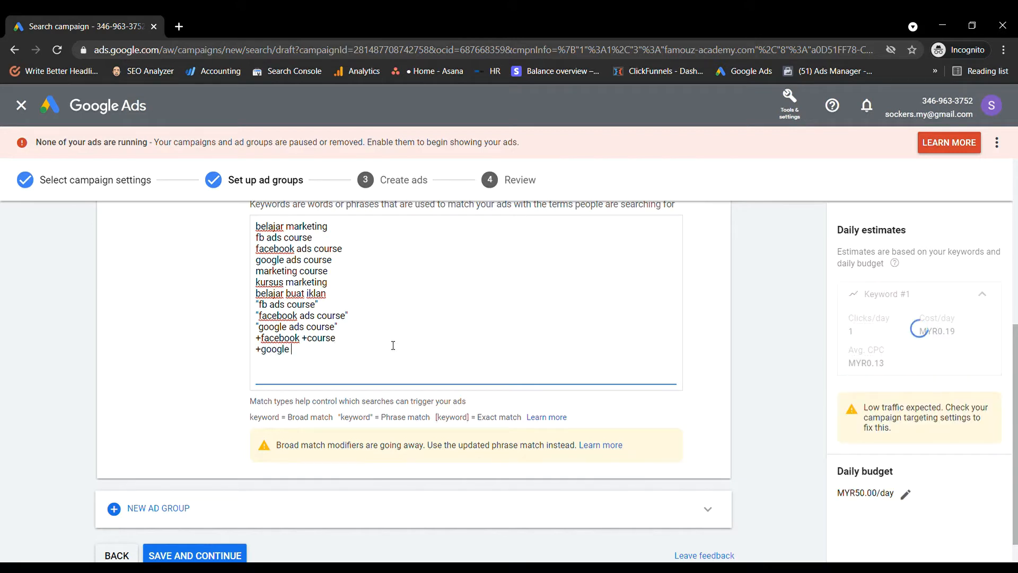
{"action": "type", "text": "+ads"}
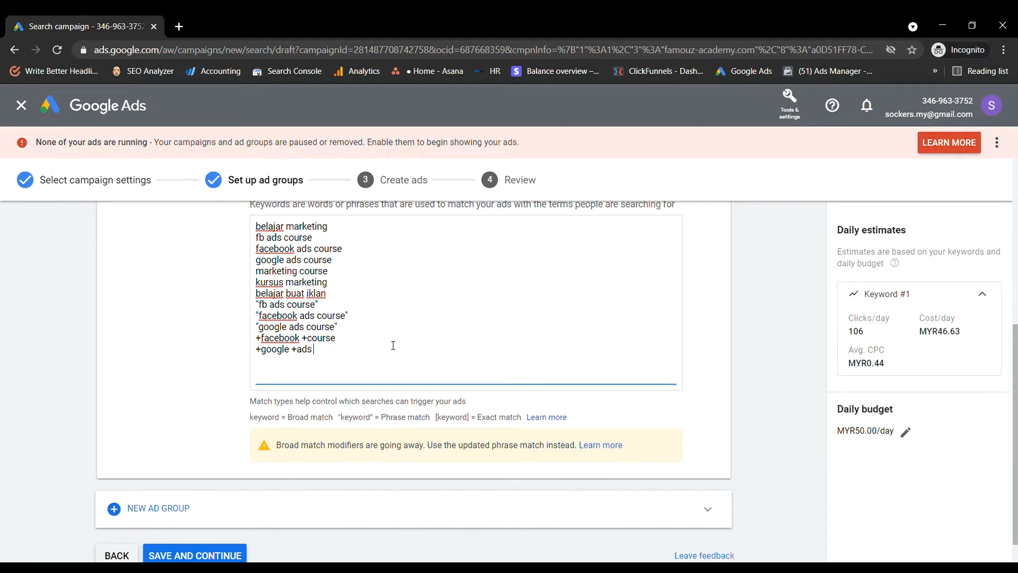
{"action": "type", "text": " +course"}
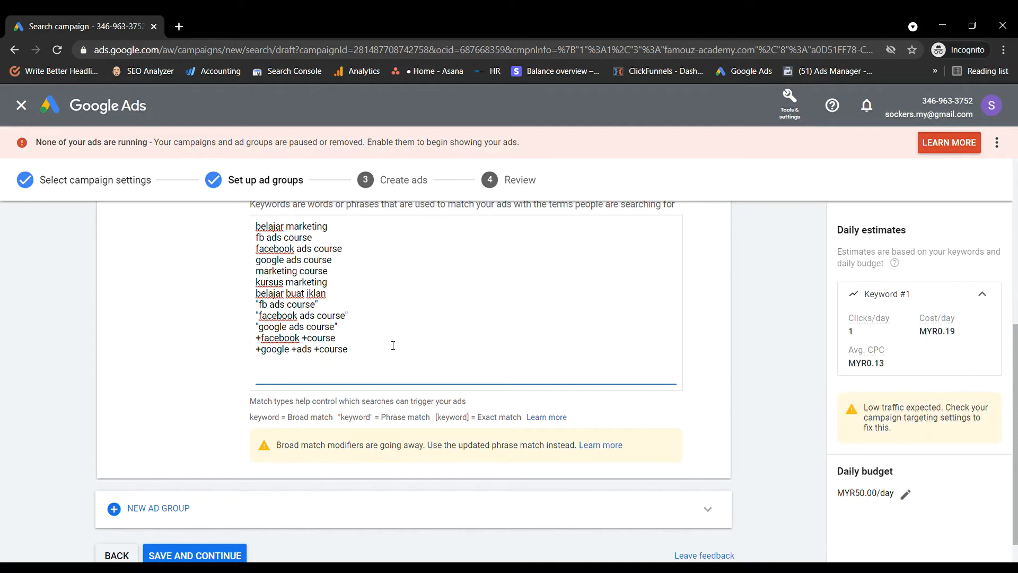
Append the exact-match keywords [google ads course] and [facebook ads course], each on its own line
{"action": "type", "text": "["}
{"action": "type", "text": "google ads c"}
{"action": "type", "text": "ourse] "}
{"action": "type", "text": "[faceb"}
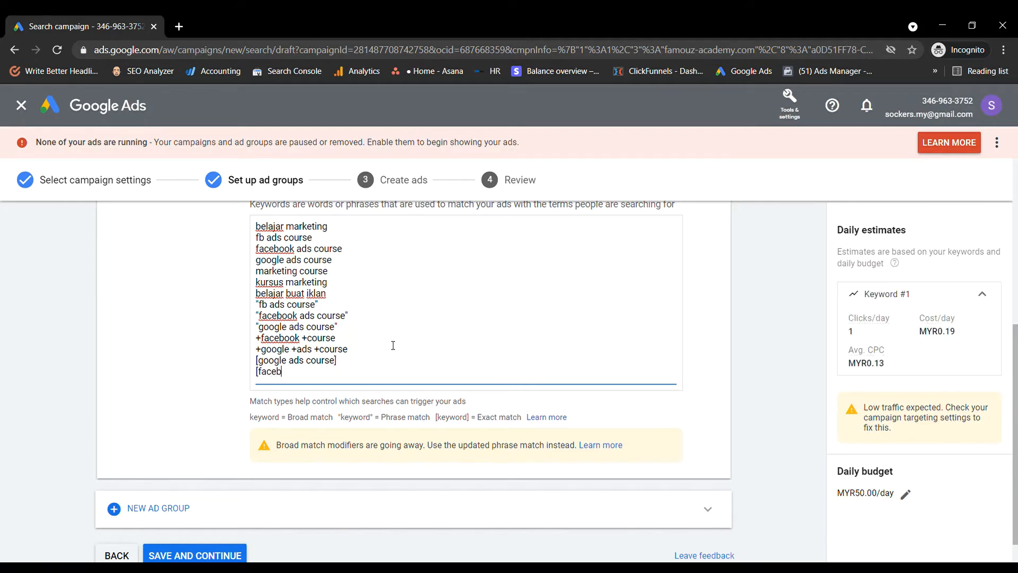
{"action": "type", "text": "ook ads course"}
Insert a blank line before the quoted phrase-match keywords and another before the plus-sign keywords
{"action": "left_click", "coordinate": [345, 297]}
{"action": "key", "text": "Return"}
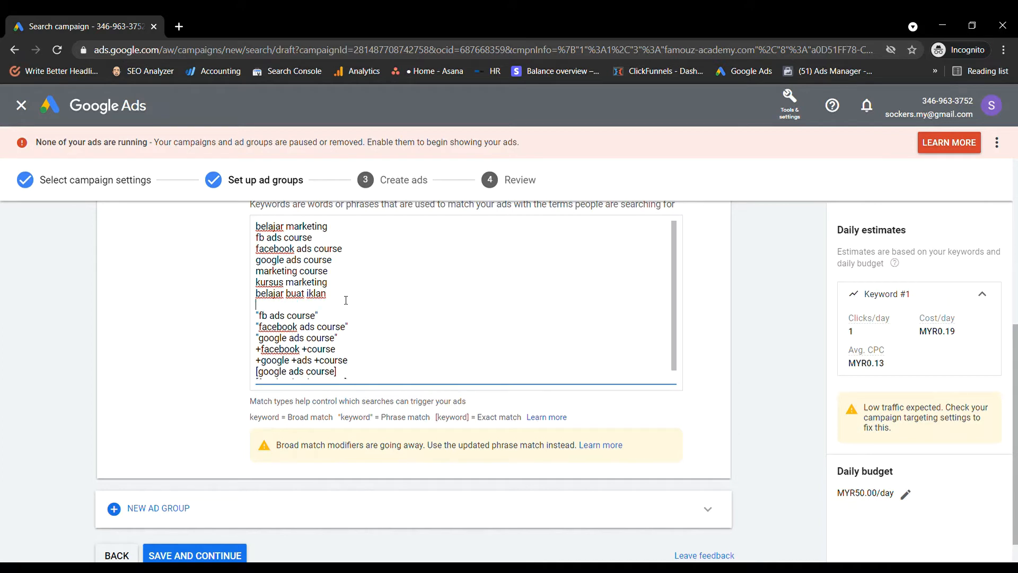
{"action": "left_click", "coordinate": [361, 346]}
{"action": "key", "text": "Return"}
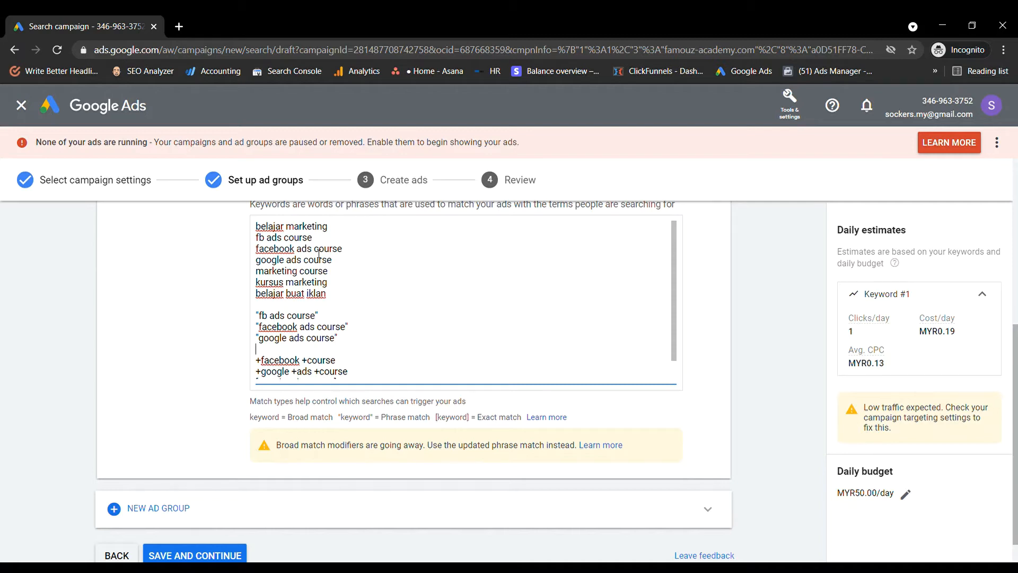
Add the broad-match keyword belajr facebook ads on its own line below belajar buat iklan
{"action": "left_click", "coordinate": [383, 294]}
{"action": "key", "text": "Return"}
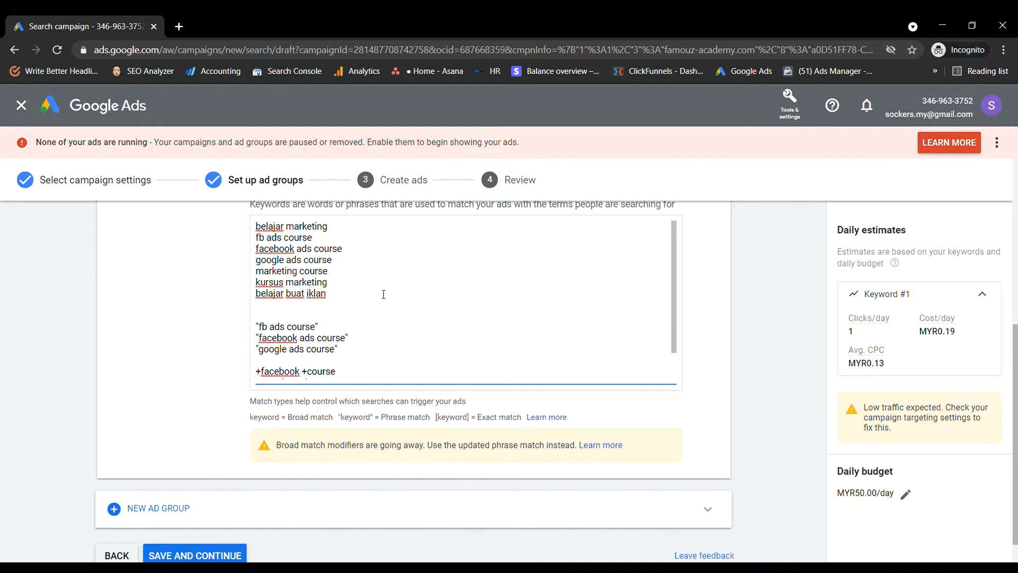
{"action": "type", "text": "belajr facebook ads"}
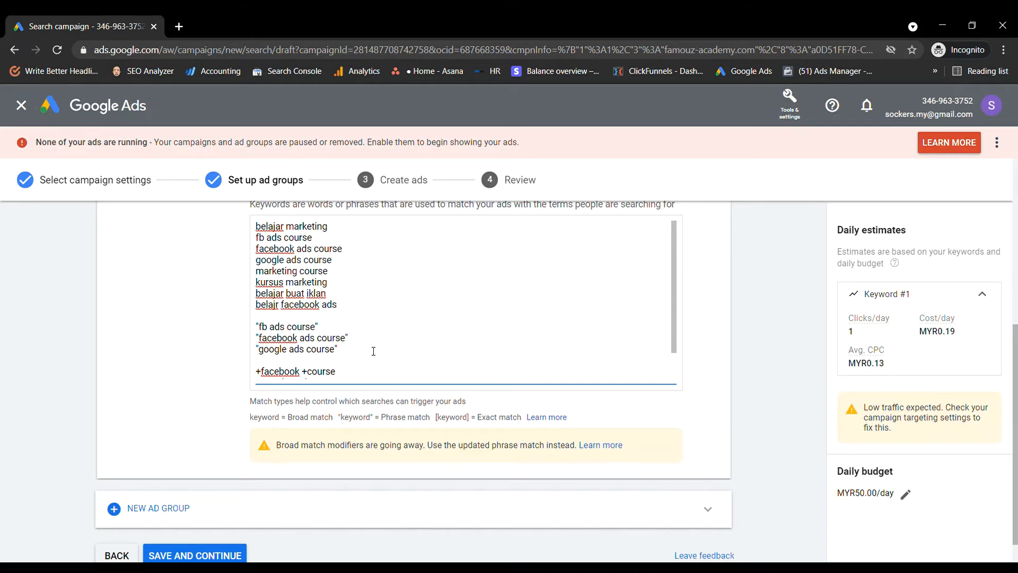
Insert a blank line between the plus-sign keywords and the bracketed exact-match keywords
{"action": "left_click_drag", "start_coordinate": [363, 351], "coordinate": [259, 327]}
{"action": "left_click", "coordinate": [350, 349]}
{"action": "scroll", "coordinate": [371, 347], "scroll_direction": "down", "scroll_amount": 4}
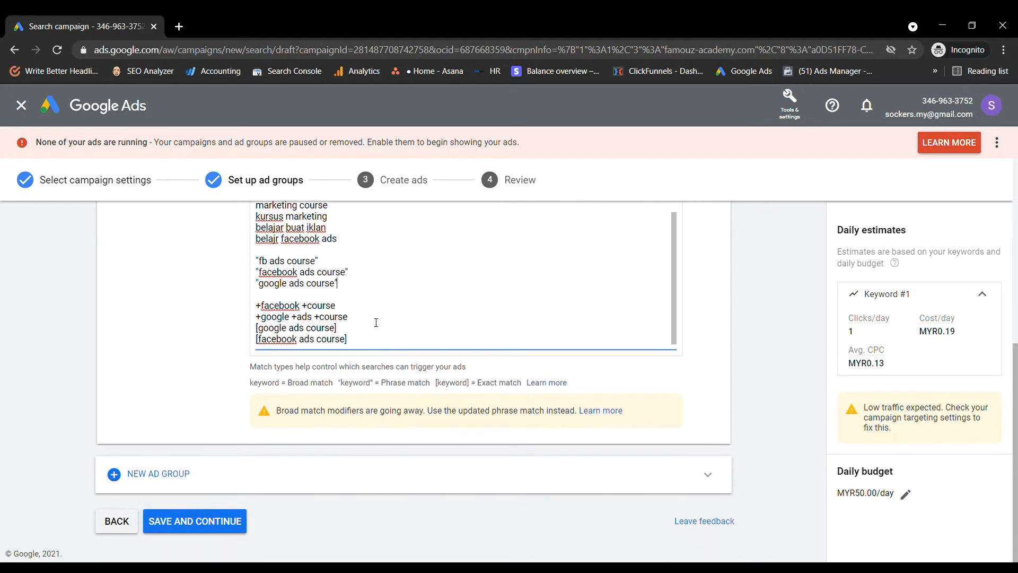
{"action": "left_click", "coordinate": [375, 322]}
{"action": "key", "text": "Return"}
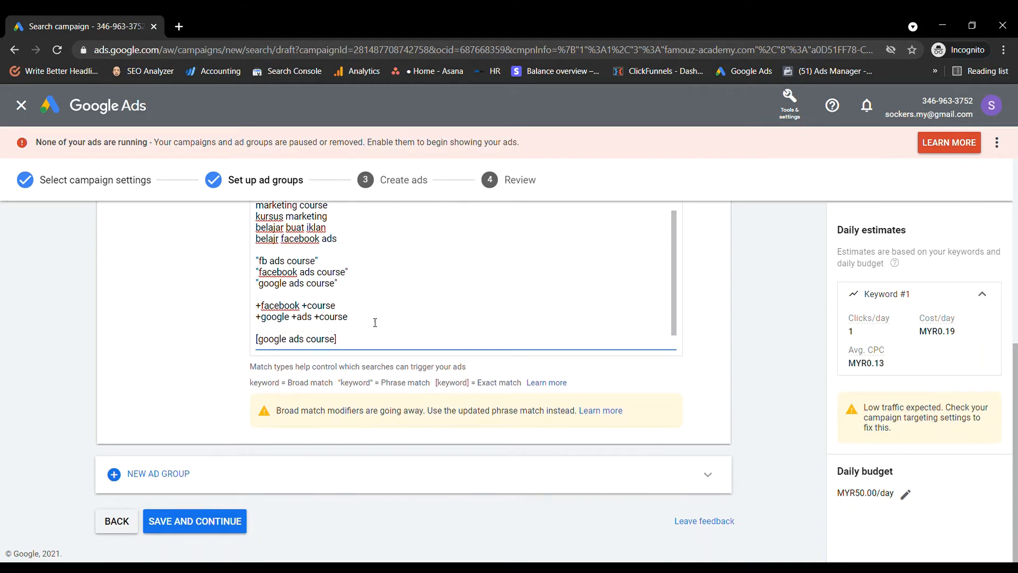
{"action": "scroll", "coordinate": [374, 321], "scroll_direction": "down", "scroll_amount": 1}
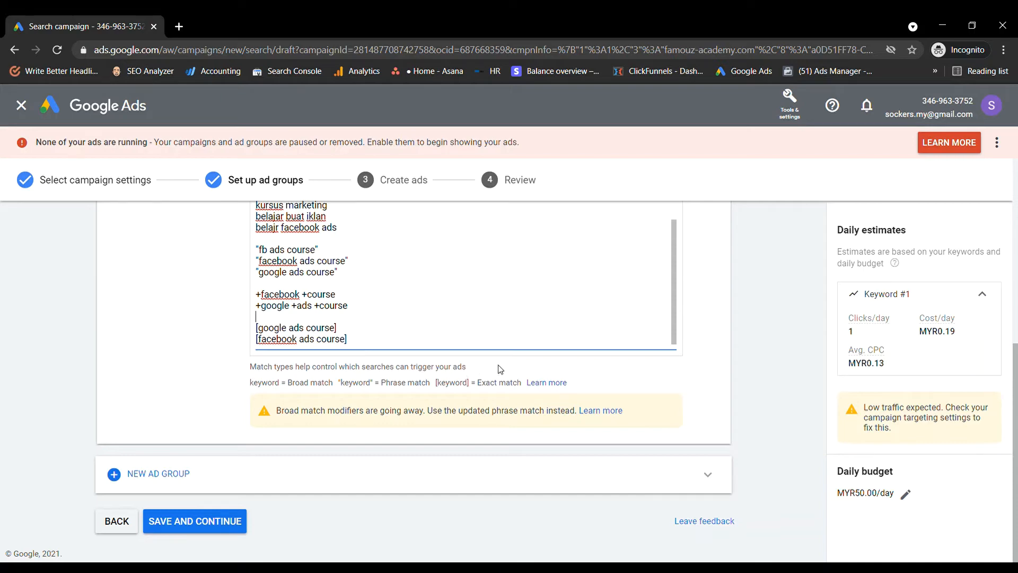
{"action": "scroll", "coordinate": [500, 366], "scroll_direction": "up", "scroll_amount": 10}
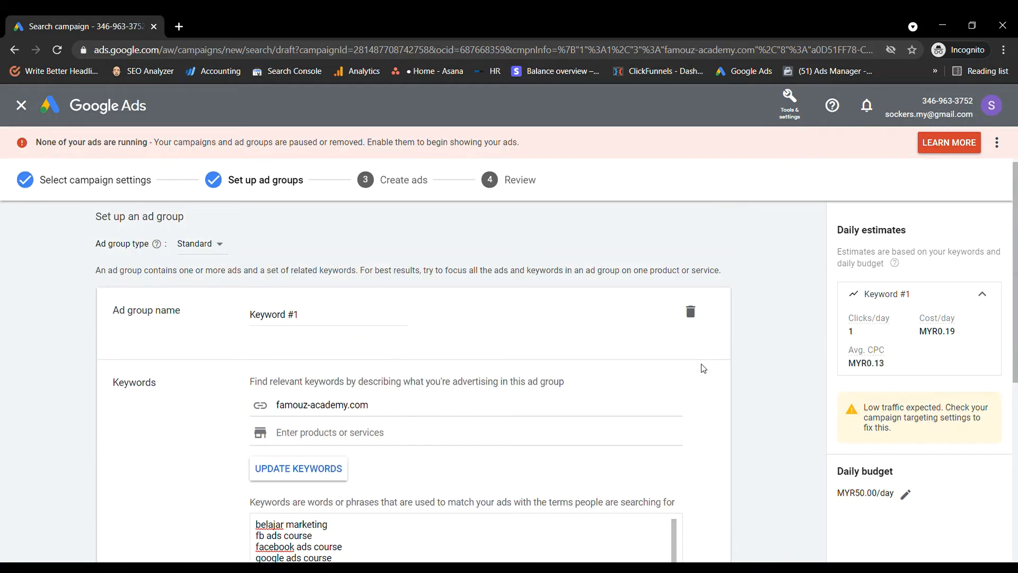
{"action": "scroll", "coordinate": [703, 368], "scroll_direction": "down", "scroll_amount": 3}
{"action": "scroll", "coordinate": [703, 368], "scroll_direction": "up", "scroll_amount": 2}
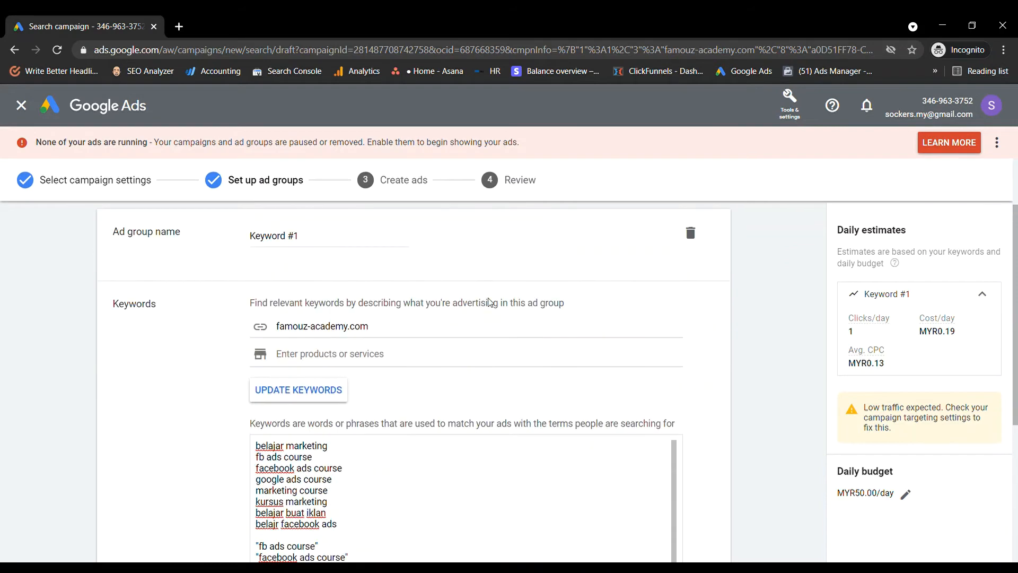
{"action": "left_click", "coordinate": [384, 246]}
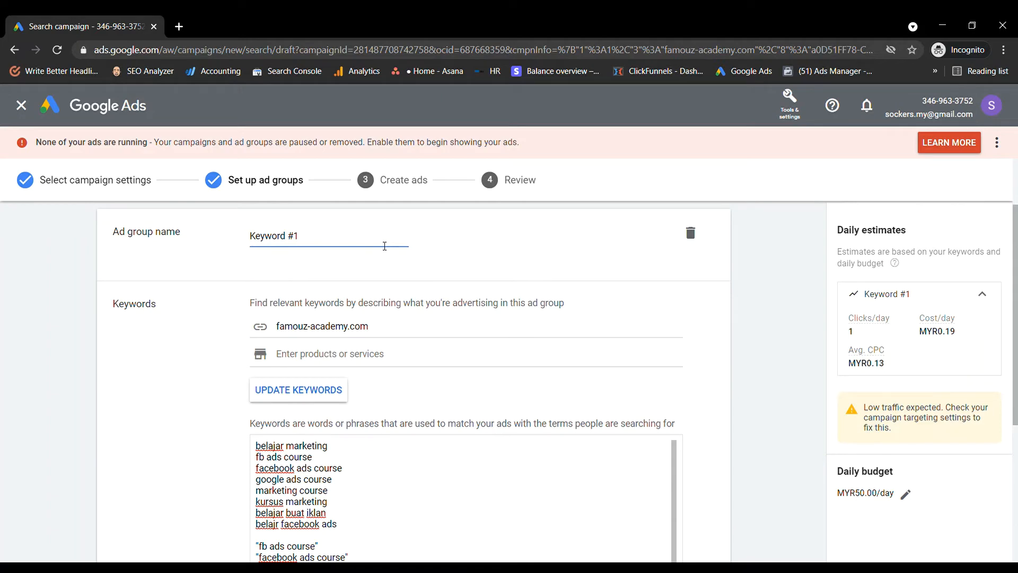
{"action": "type", "text": "-Broad Mathc"}
{"action": "key", "text": "BackSpace"}
{"action": "type", "text": "hc"}
{"action": "key", "text": "BackSpace"}
{"action": "key", "text": "BackSpace"}
{"action": "type", "text": "ch"}
{"action": "key", "text": "BackSpace"}
{"action": "key", "text": "BackSpace"}
{"action": "key", "text": "BackSpace"}
{"action": "key", "text": "BackSpace"}
{"action": "key", "text": "BackSpace"}
{"action": "key", "text": "BackSpace"}
{"action": "key", "text": "BackSpace"}
{"action": "key", "text": "BackSpace"}
{"action": "key", "text": "BackSpace"}
{"action": "key", "text": "BackSpace"}
{"action": "key", "text": "BackSpace"}
{"action": "key", "text": "BackSpace"}
{"action": "key", "text": "BackSpace"}
Add a second ad group to the campaign below Keyword #1
{"action": "scroll", "coordinate": [407, 391], "scroll_direction": "down", "scroll_amount": 3}
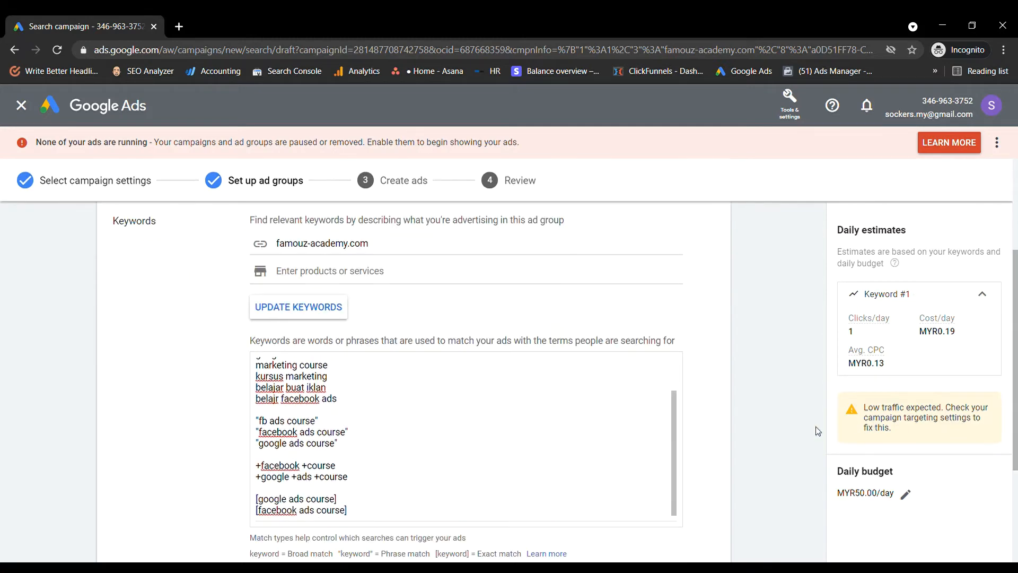
{"action": "scroll", "coordinate": [773, 437], "scroll_direction": "down", "scroll_amount": 3}
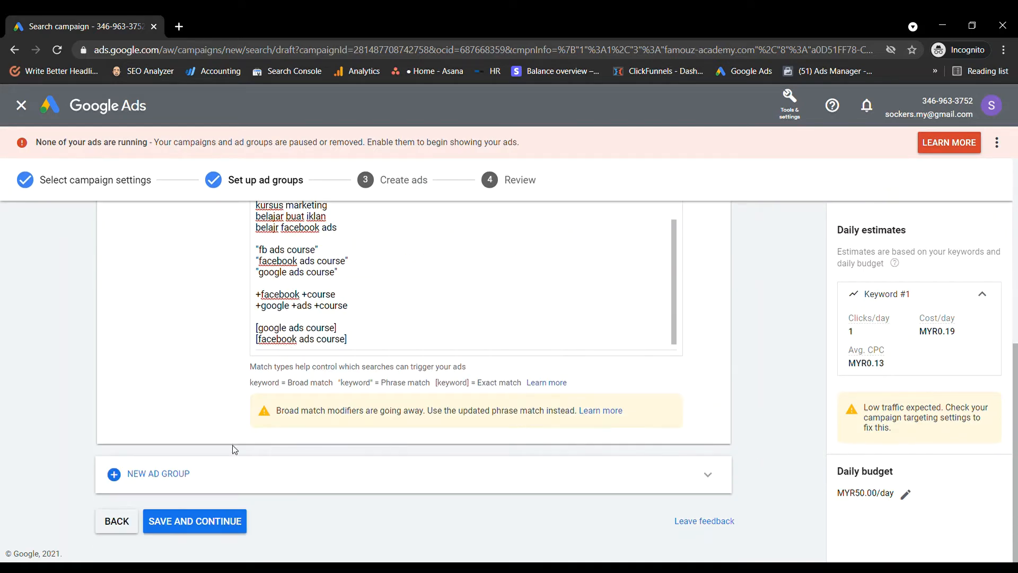
{"action": "left_click", "coordinate": [704, 479]}
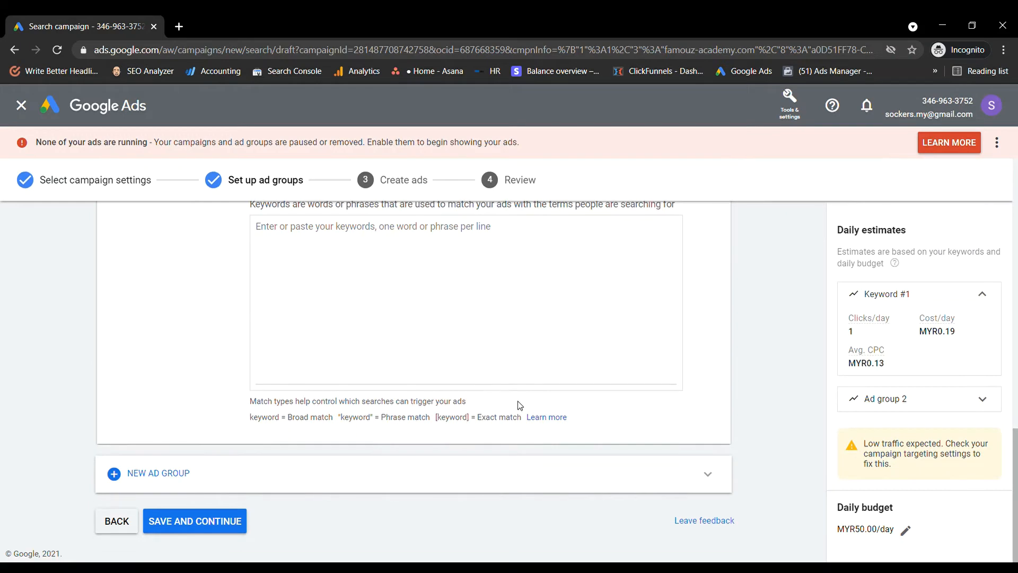
Rename the first ad group as Keyword #1 - Broad Match
{"action": "scroll", "coordinate": [164, 393], "scroll_direction": "up", "scroll_amount": 10}
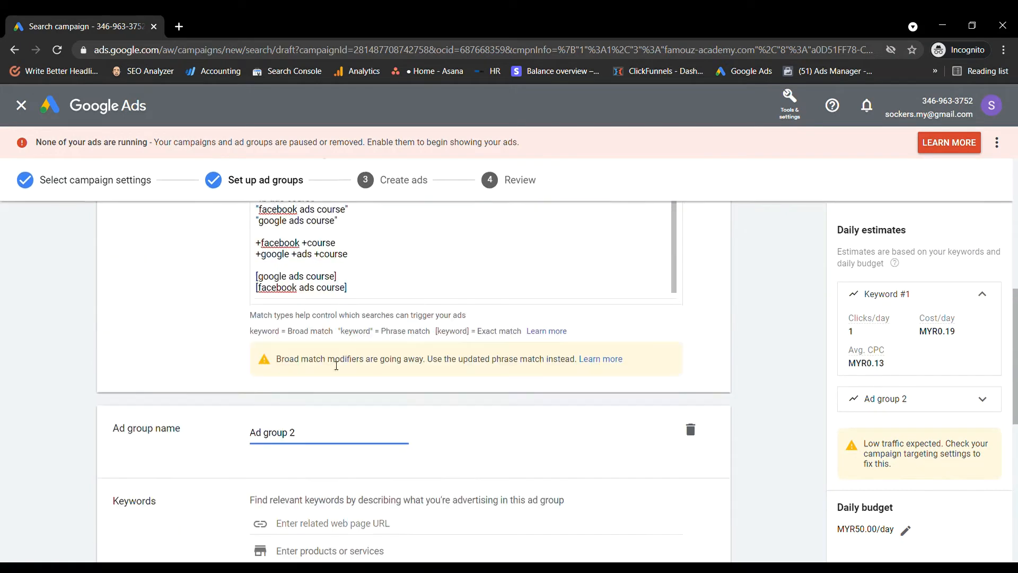
{"action": "left_click", "coordinate": [365, 327]}
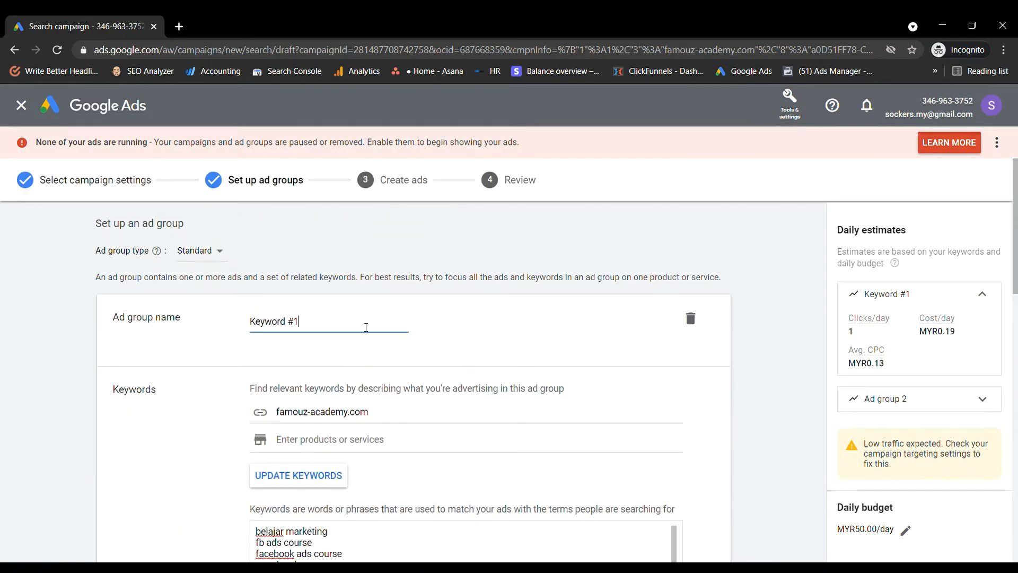
{"action": "type", "text": "- Broad Match"}
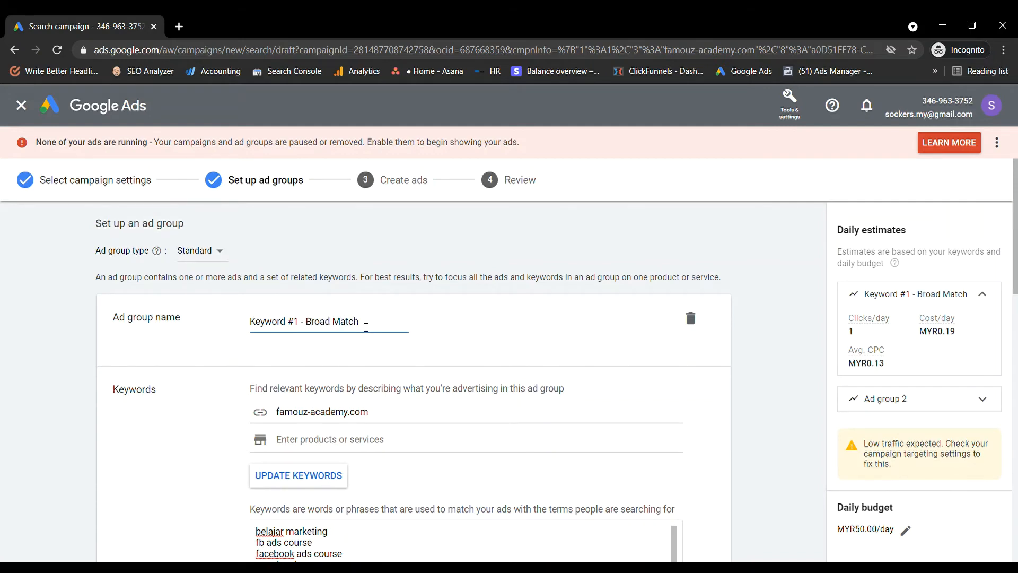
Correct the spelling of belajr so the first ad group's keyword reads belajar facebook ads
{"action": "scroll", "coordinate": [391, 446], "scroll_direction": "down", "scroll_amount": 3}
{"action": "scroll", "coordinate": [391, 446], "scroll_direction": "down", "scroll_amount": 1}
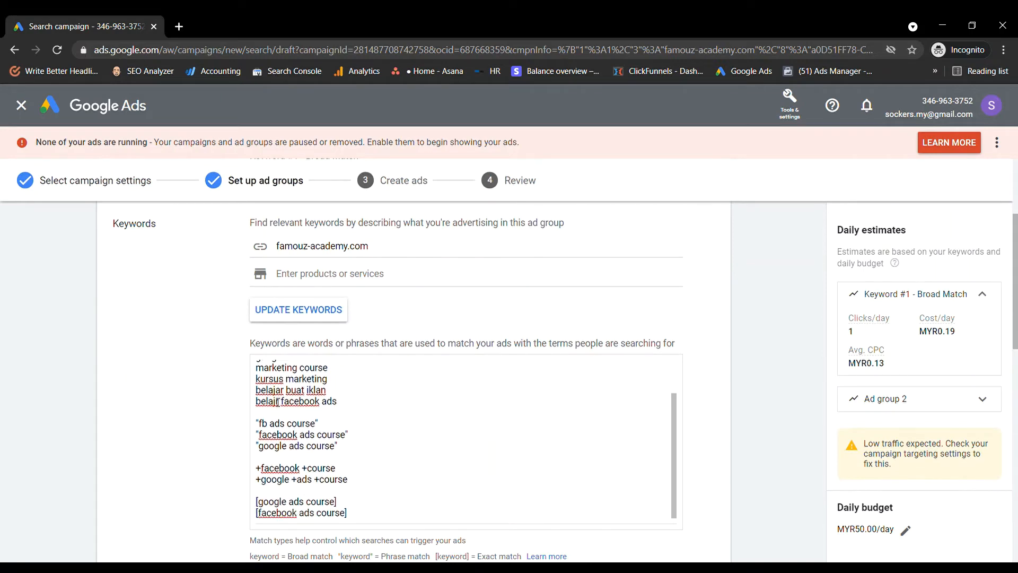
{"action": "left_click", "coordinate": [278, 402]}
{"action": "type", "text": "a"}
Copy the three quoted phrase-match course keywords and remove them from the Keyword #1 - Broad Match ad group
{"action": "left_click", "coordinate": [354, 452]}
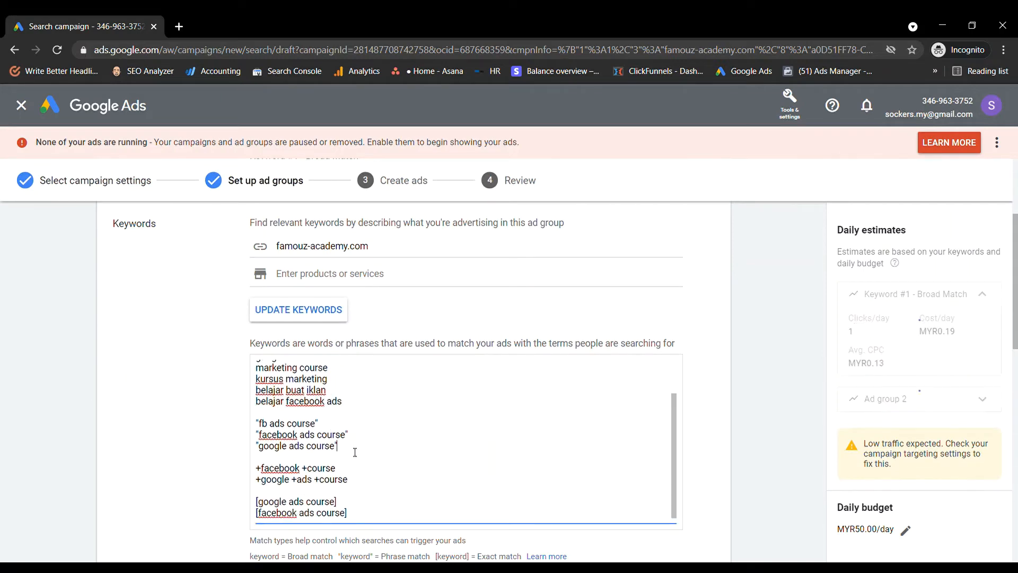
{"action": "left_click_drag", "start_coordinate": [355, 451], "coordinate": [255, 423]}
{"action": "key", "text": "ctrl+c"}
{"action": "key", "text": "BackSpace"}
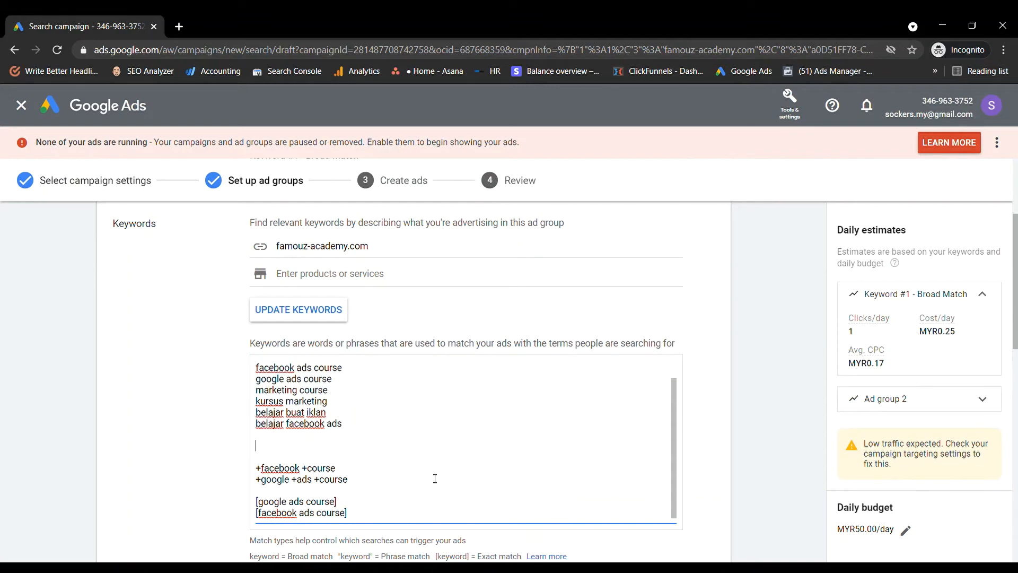
Rename the second ad group as Keyword #2 - Phrase Match
{"action": "scroll", "coordinate": [434, 478], "scroll_direction": "up", "scroll_amount": 2}
{"action": "scroll", "coordinate": [432, 475], "scroll_direction": "down", "scroll_amount": 5}
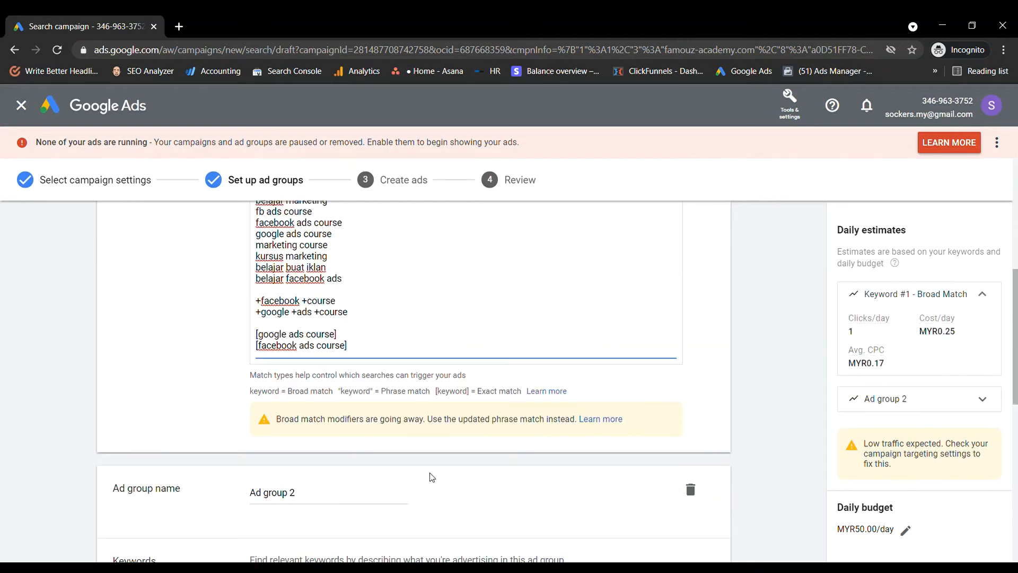
{"action": "left_click", "coordinate": [311, 409]}
{"action": "key", "text": "ctrl+a"}
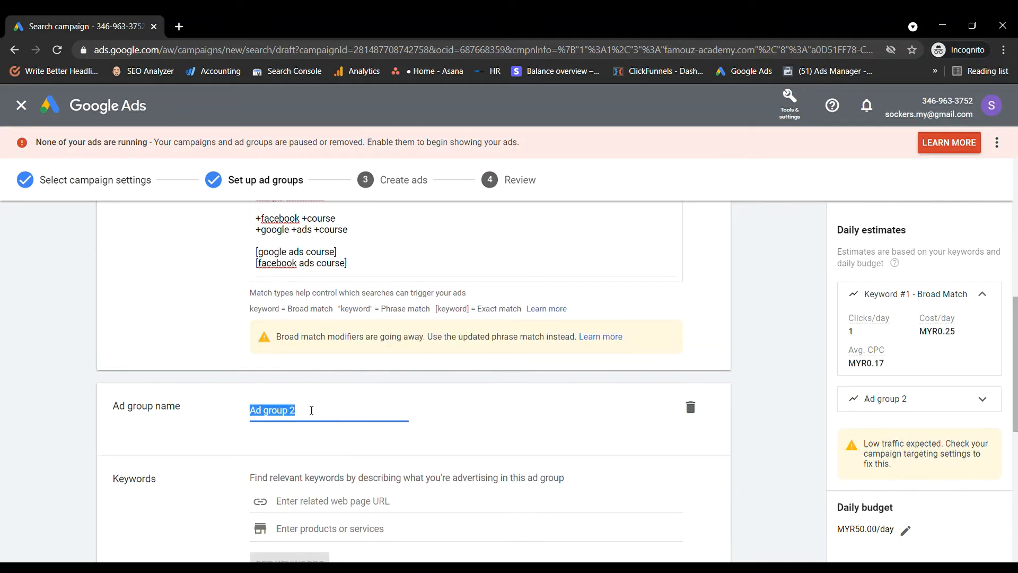
{"action": "type", "text": "Keyword #2 - "}
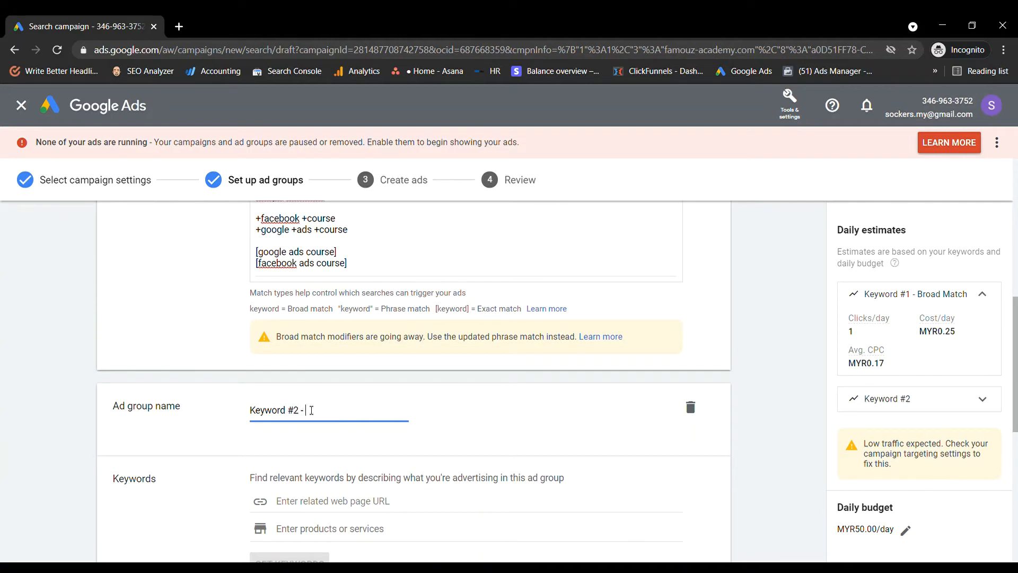
{"action": "type", "text": "Phrase Match"}
Enter famouz-academy.com as the related web page URL of the Keyword #2 - Phrase Match ad group
{"action": "scroll", "coordinate": [318, 416], "scroll_direction": "down", "scroll_amount": 5}
{"action": "scroll", "coordinate": [345, 398], "scroll_direction": "up", "scroll_amount": 2}
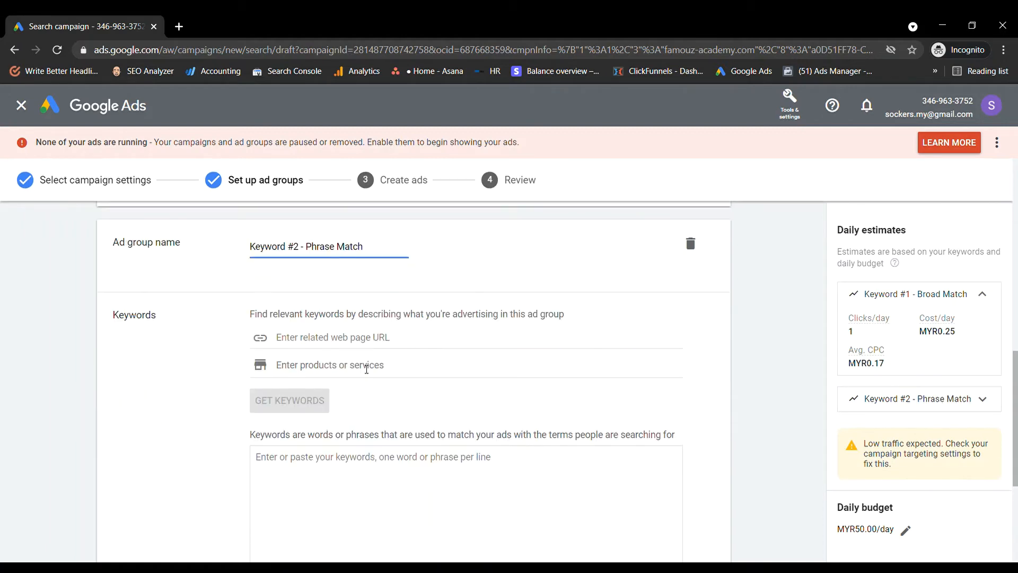
{"action": "left_click", "coordinate": [406, 342]}
{"action": "type", "text": "famlu"}
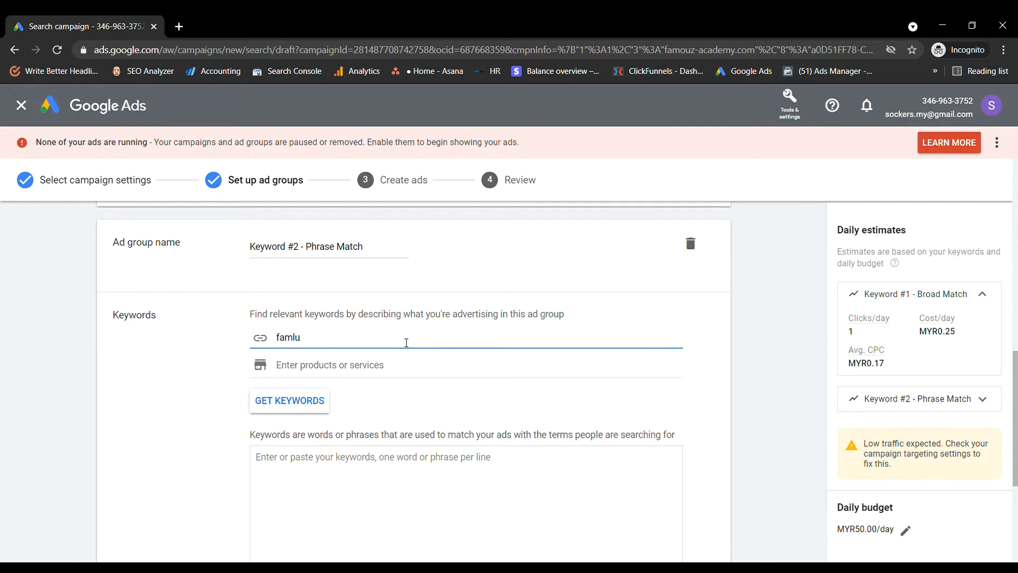
{"action": "key", "text": "BackSpace"}
{"action": "key", "text": "BackSpace"}
{"action": "type", "text": "ouz"}
{"action": "key", "text": "BackSpace"}
{"action": "type", "text": "-academy.com"}
Paste the copied phrase-match keywords "fb ads course", "facebook ads course" and "google ads course" into the second ad group's keyword list
{"action": "scroll", "coordinate": [437, 484], "scroll_direction": "down", "scroll_amount": 2}
{"action": "left_click", "coordinate": [485, 400]}
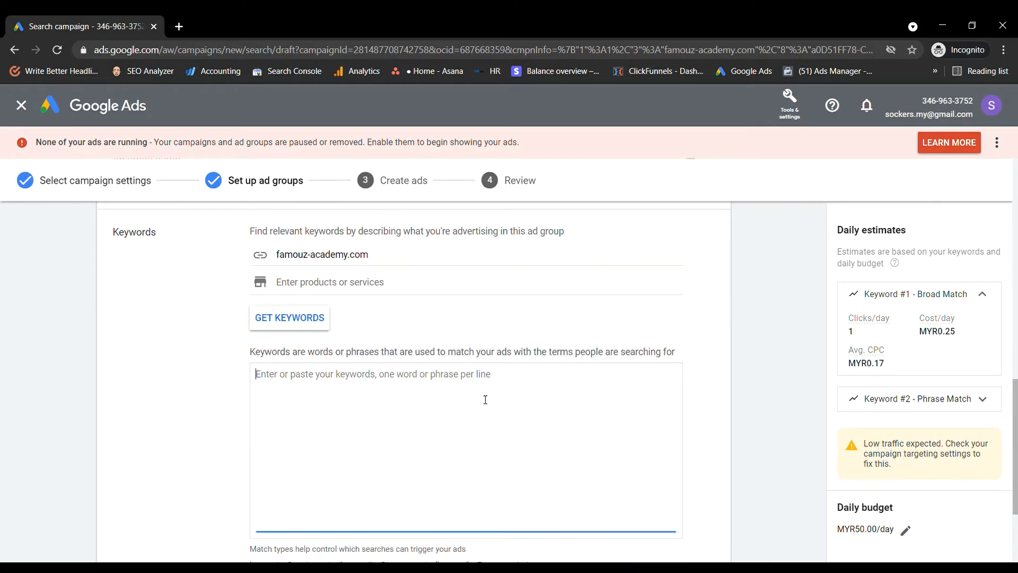
{"action": "key", "text": "ctrl+v"}
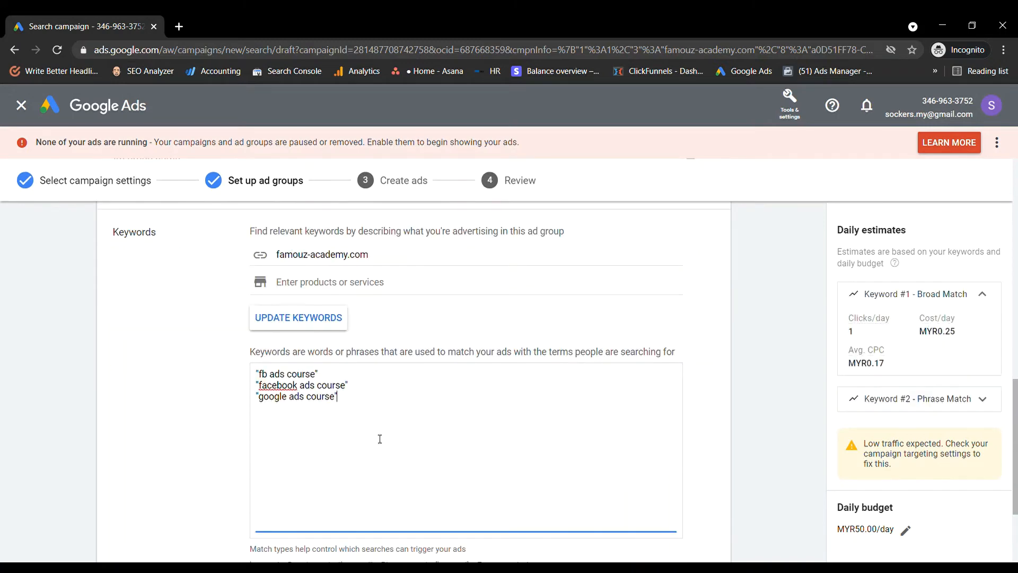
Add a third ad group and name it Keyword #3 - Broad Modifier Match
{"action": "scroll", "coordinate": [386, 434], "scroll_direction": "down", "scroll_amount": 4}
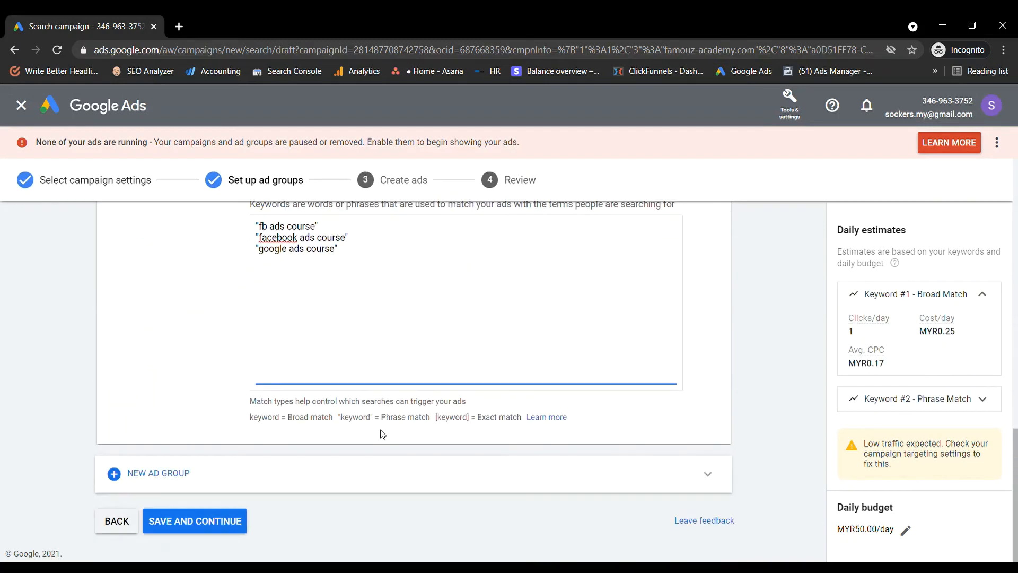
{"action": "left_click", "coordinate": [198, 480]}
{"action": "scroll", "coordinate": [495, 459], "scroll_direction": "up", "scroll_amount": 10}
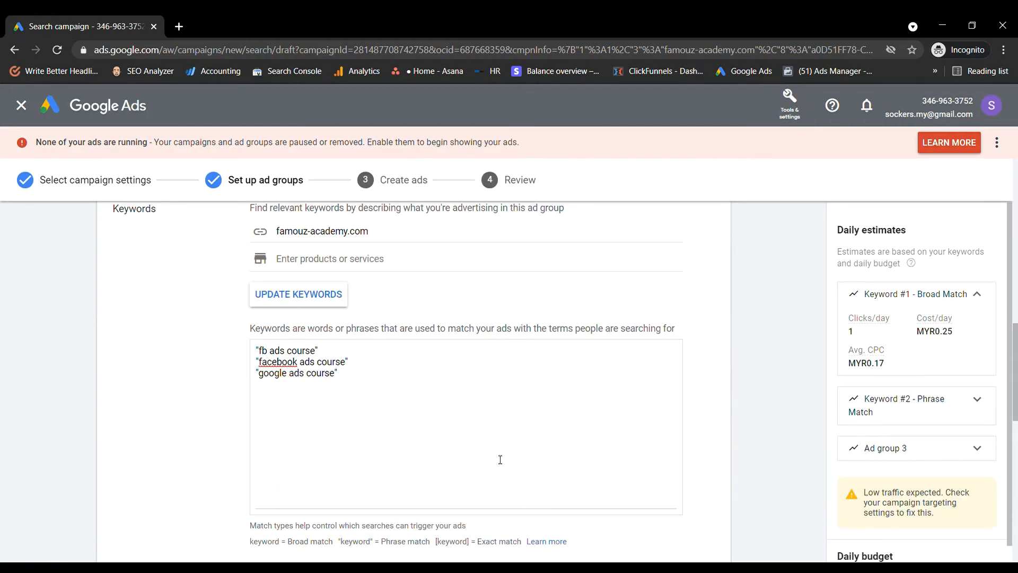
{"action": "scroll", "coordinate": [498, 460], "scroll_direction": "down", "scroll_amount": 10}
{"action": "scroll", "coordinate": [274, 471], "scroll_direction": "up", "scroll_amount": 5}
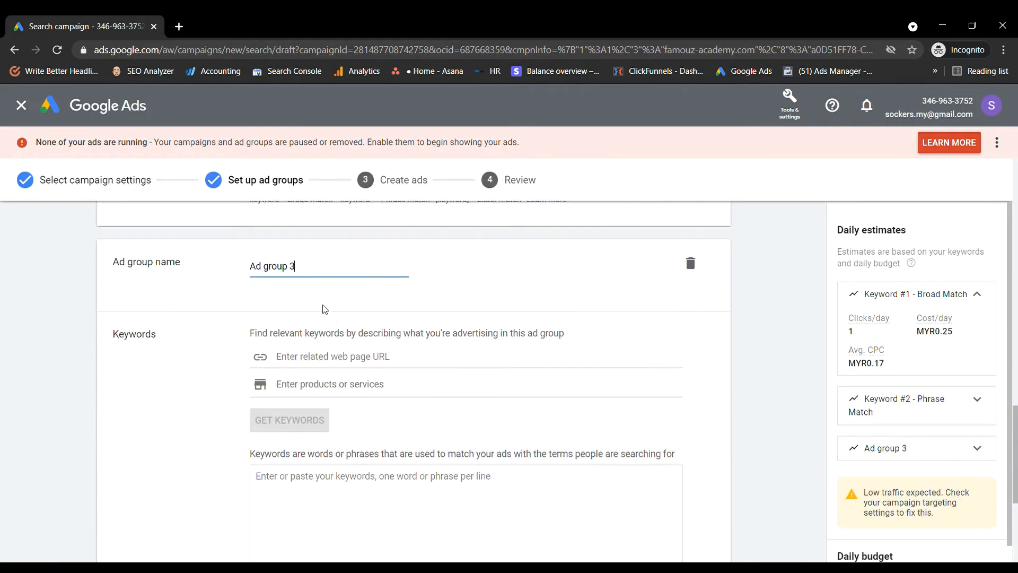
{"action": "left_click_drag", "start_coordinate": [287, 267], "coordinate": [242, 275]}
{"action": "type", "text": "Keyword "}
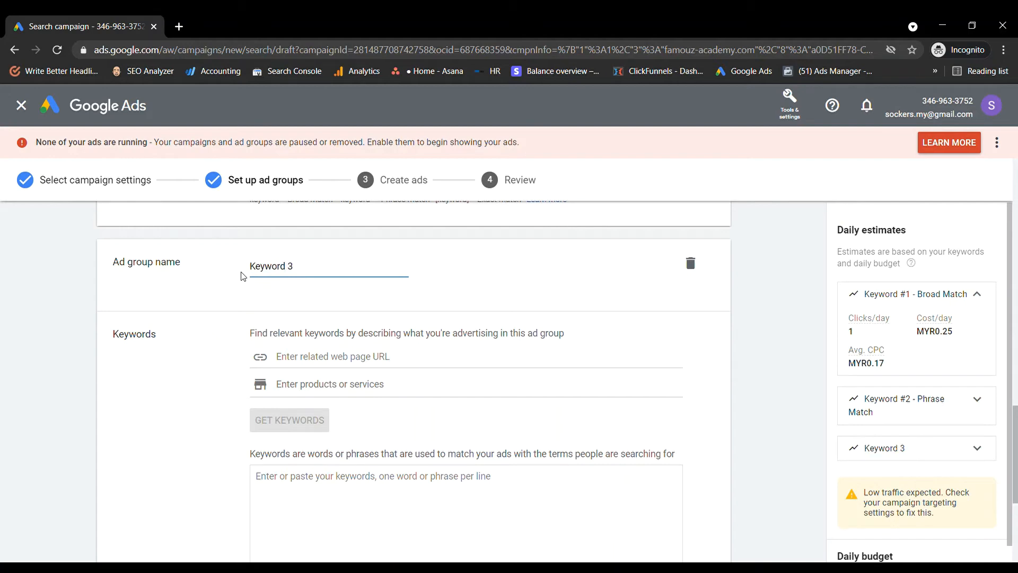
{"action": "type", "text": "3"}
{"action": "key", "text": "BackSpace"}
{"action": "key", "text": "BackSpace"}
{"action": "type", "text": "#3 - Broad Modifier Ma"}
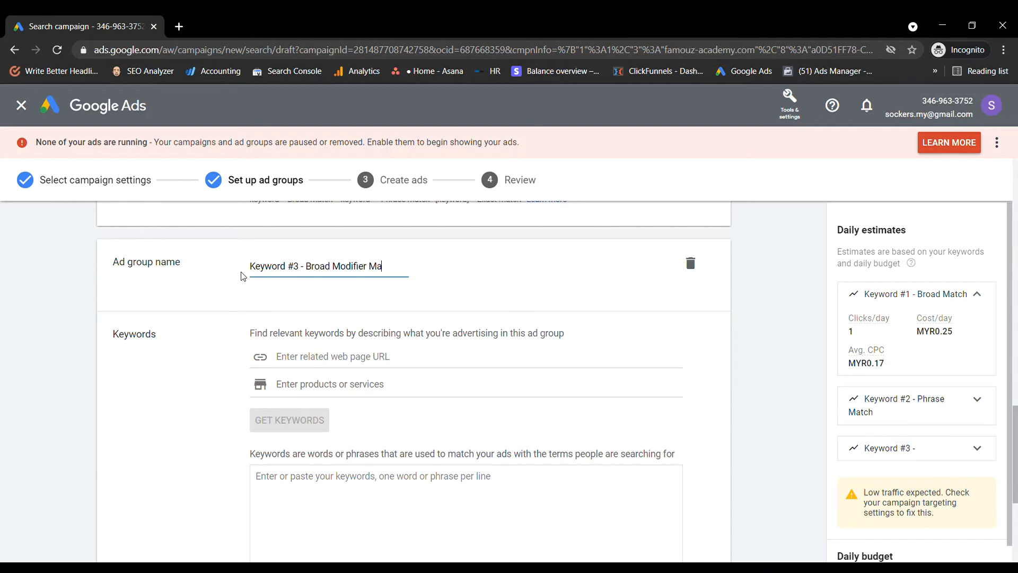
{"action": "type", "text": "tch"}
Move the keywords +facebook +course and +google +ads +course from the Keyword #1 - Broad Match ad group into the third ad group's keyword list
{"action": "scroll", "coordinate": [341, 314], "scroll_direction": "up", "scroll_amount": 12}
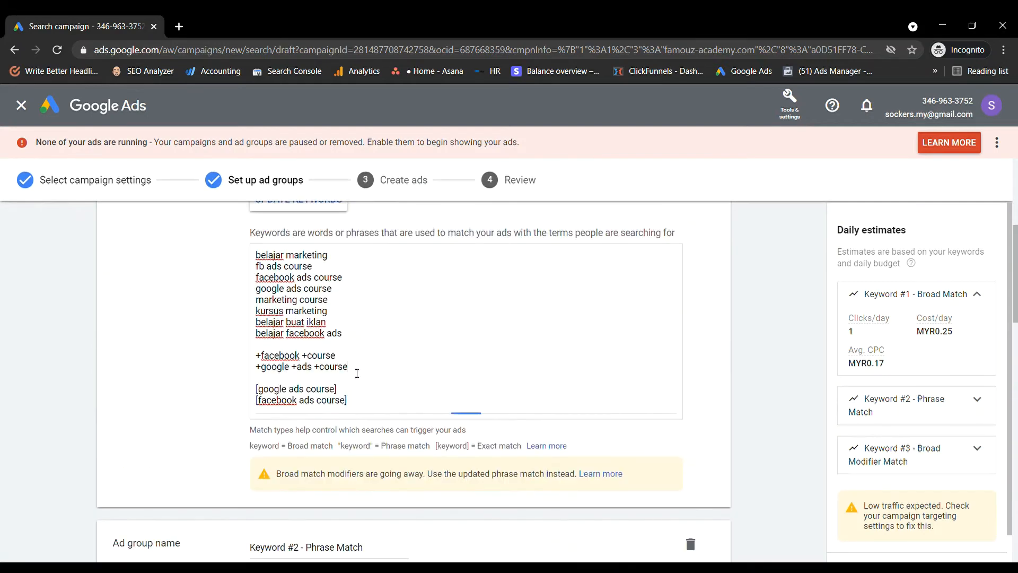
{"action": "left_click_drag", "start_coordinate": [357, 369], "coordinate": [254, 355]}
{"action": "key", "text": "BackSpace"}
{"action": "key", "text": "BackSpace"}
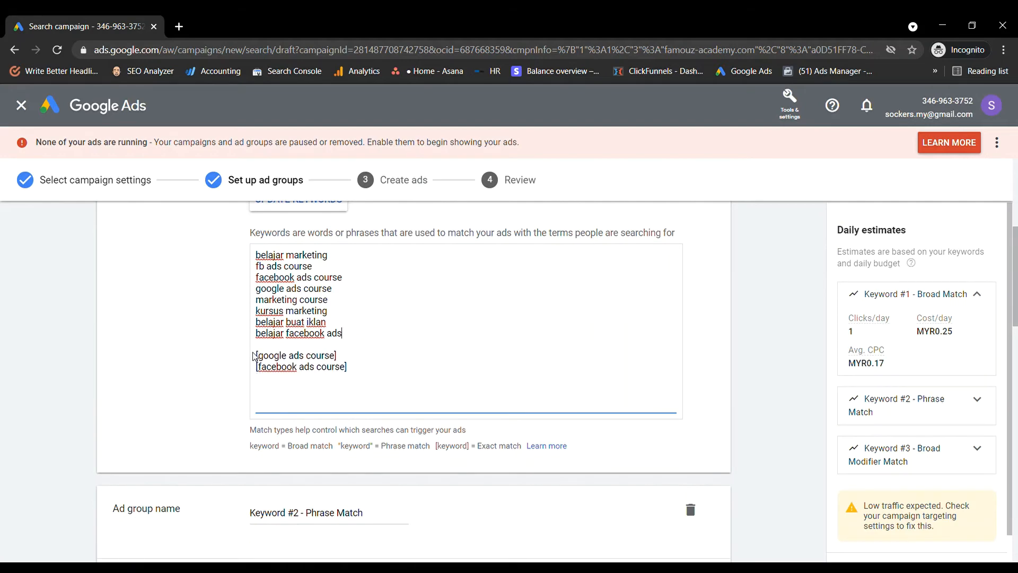
{"action": "scroll", "coordinate": [302, 341], "scroll_direction": "down", "scroll_amount": 13}
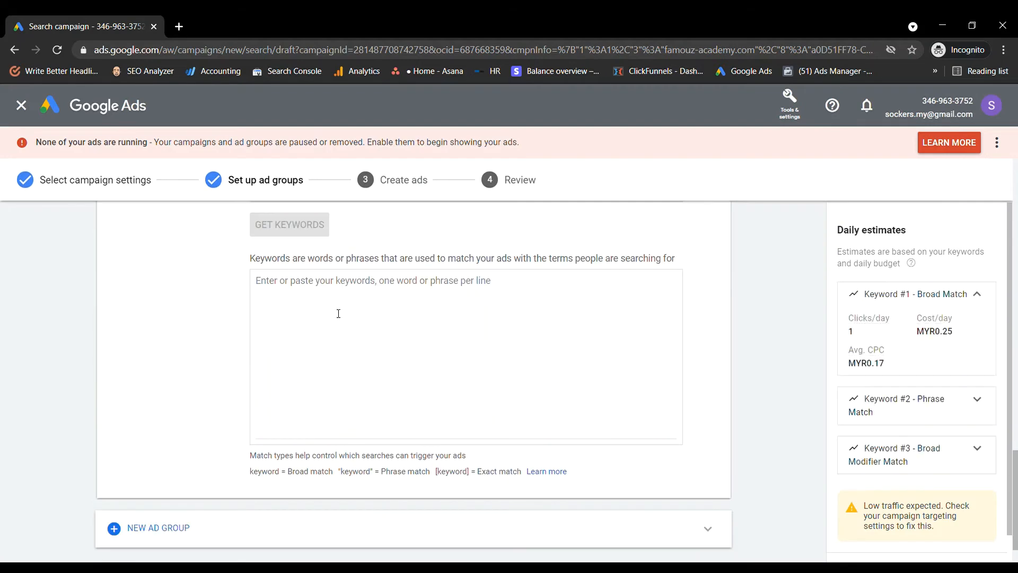
{"action": "left_click", "coordinate": [342, 299]}
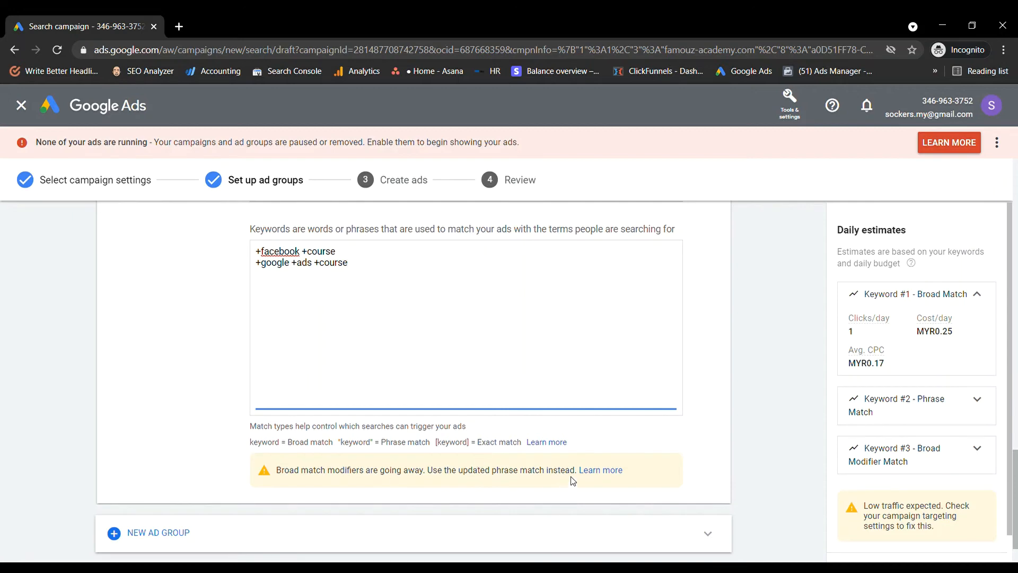
Read the help article on the changes to phrase match and broad match modifier, and close it
{"action": "left_click", "coordinate": [585, 471]}
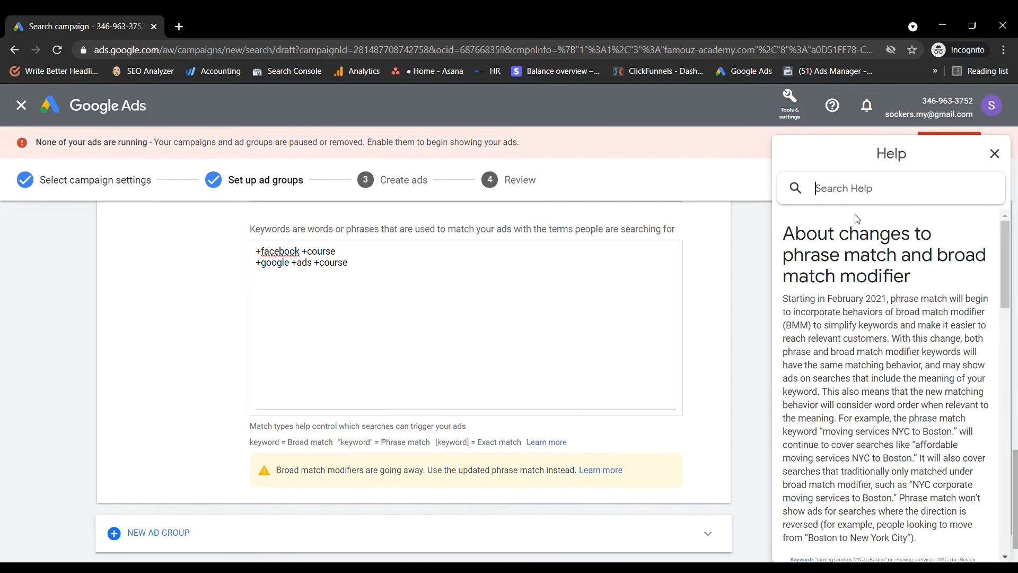
{"action": "scroll", "coordinate": [893, 393], "scroll_direction": "down", "scroll_amount": 1}
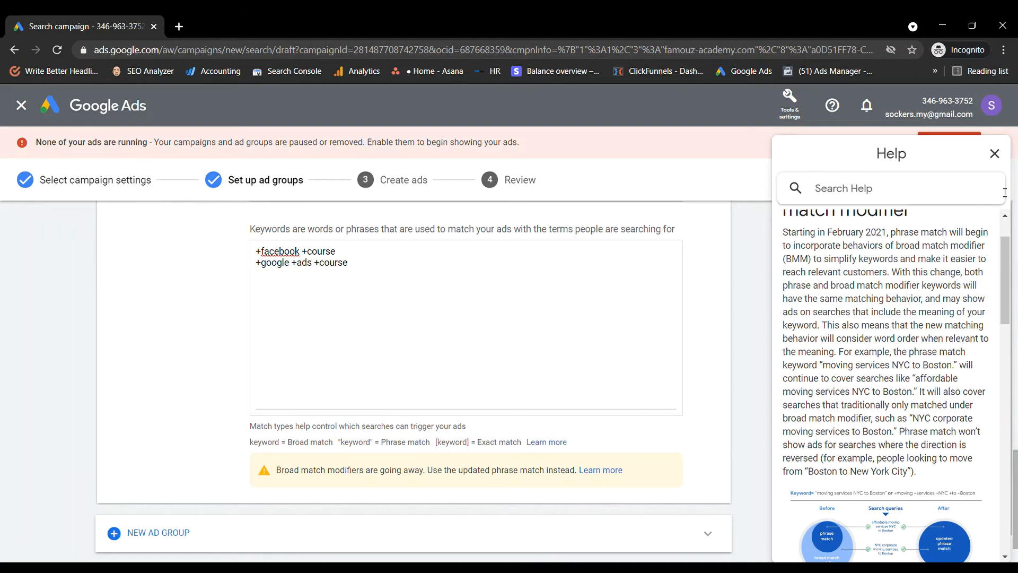
{"action": "left_click", "coordinate": [994, 153]}
Rename the third ad group as Keyword #3 - Exact Keywords
{"action": "scroll", "coordinate": [454, 318], "scroll_direction": "up", "scroll_amount": 2}
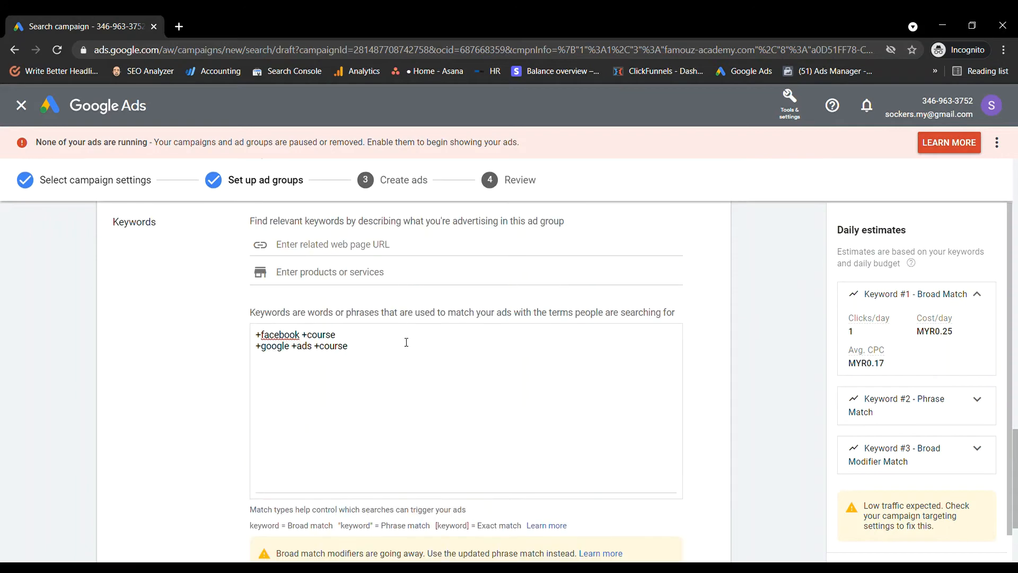
{"action": "scroll", "coordinate": [406, 342], "scroll_direction": "up", "scroll_amount": 2}
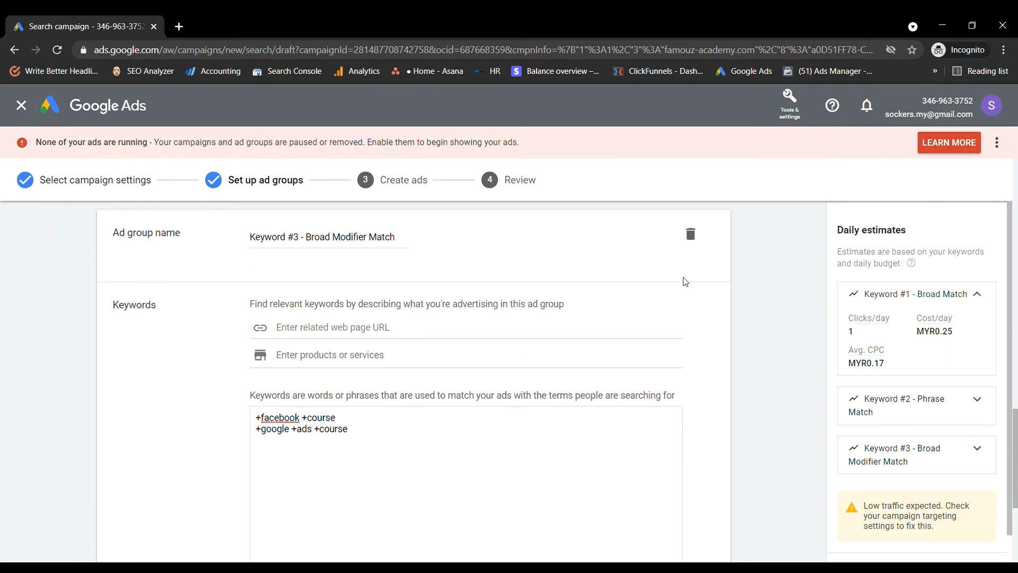
{"action": "left_click_drag", "start_coordinate": [403, 238], "coordinate": [309, 247]}
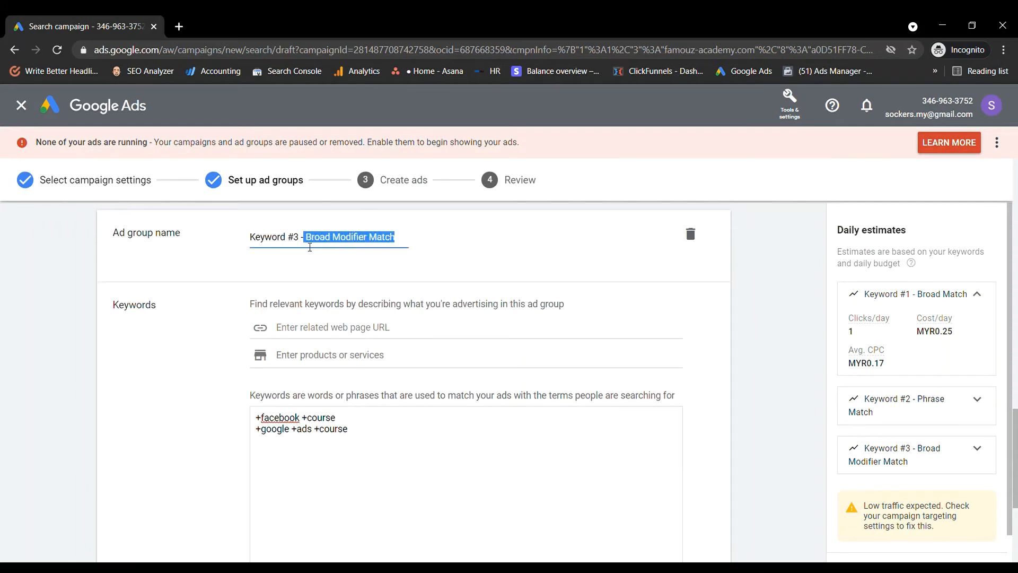
{"action": "type", "text": "Exat"}
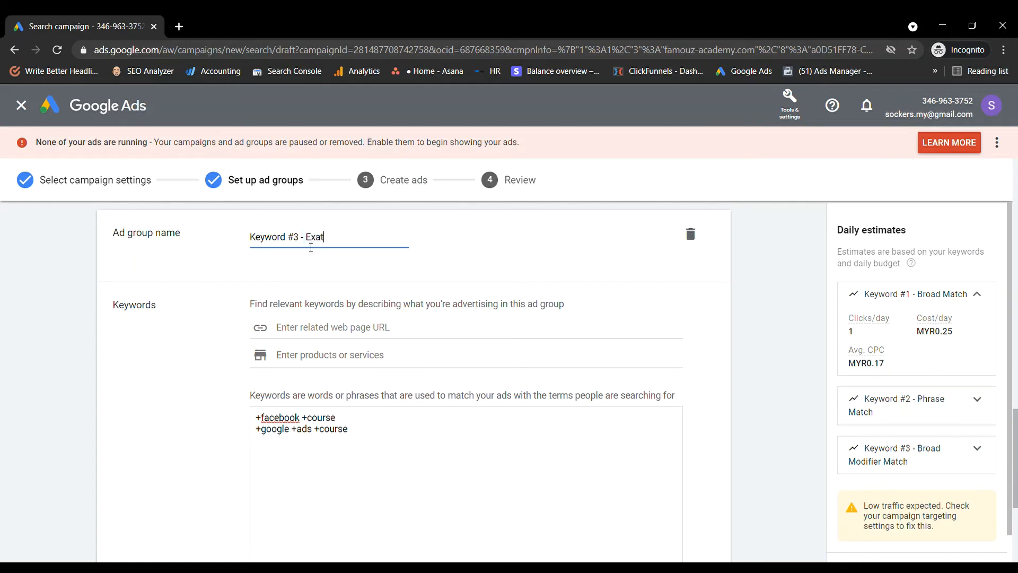
{"action": "type", "text": "ch M"}
{"action": "key", "text": "BackSpace"}
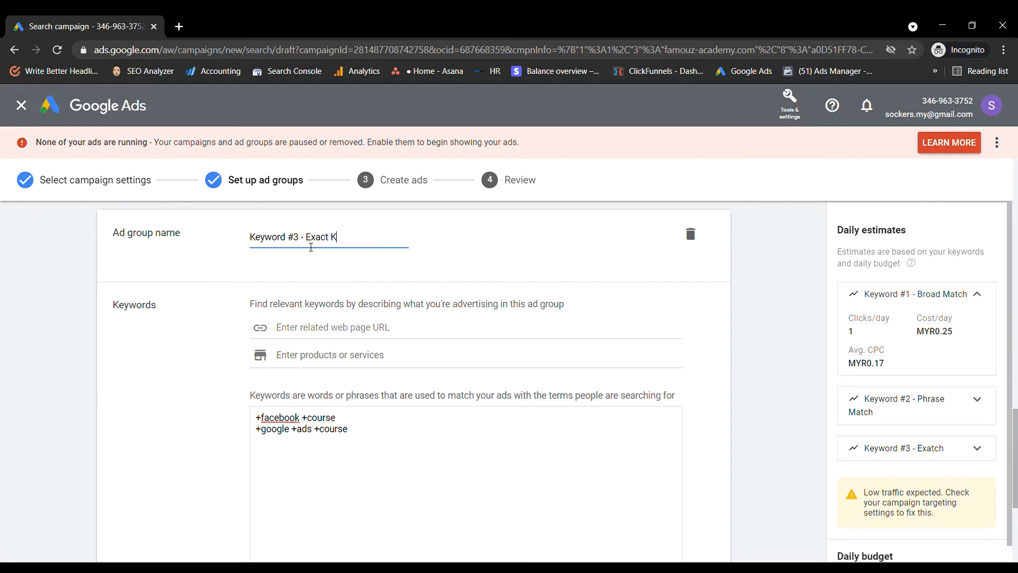
Cut the exact-match keywords [google ads course] and [facebook ads course] out of the Keyword #1 - Broad Match ad group
{"action": "scroll", "coordinate": [310, 248], "scroll_direction": "up", "scroll_amount": 10}
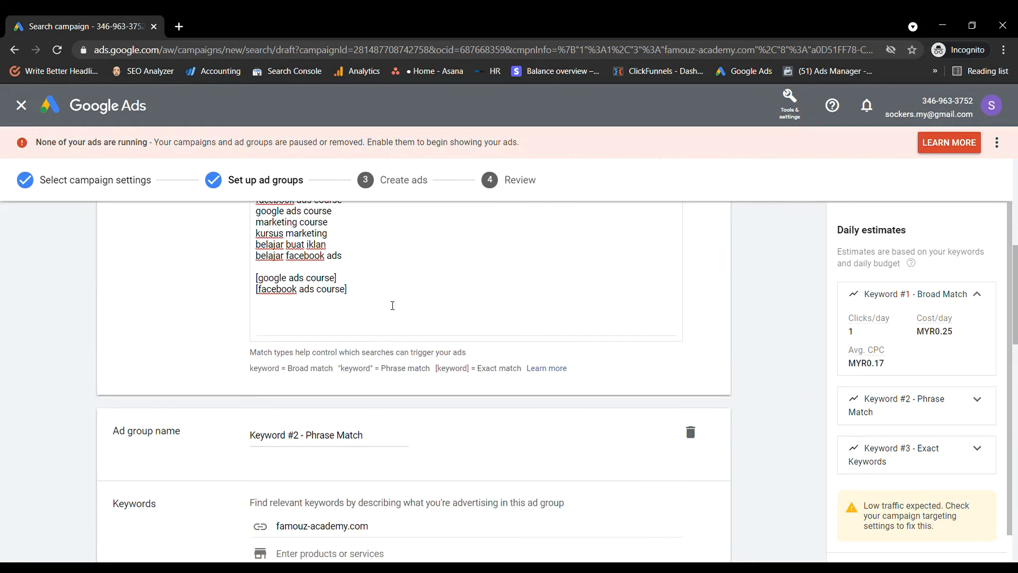
{"action": "left_click_drag", "start_coordinate": [393, 306], "coordinate": [272, 275]}
{"action": "key", "text": "ctrl+x"}
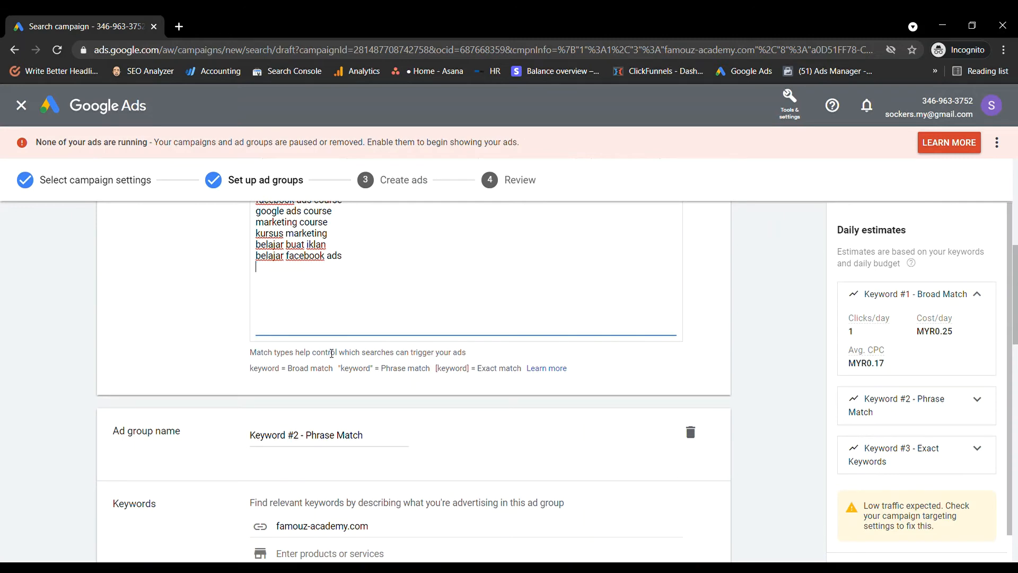
Replace the keywords of the Keyword #3 - Exact Keywords ad group with [google ads course] and [facebook ads course], without a leading blank line
{"action": "scroll", "coordinate": [440, 404], "scroll_direction": "down", "scroll_amount": 10}
{"action": "scroll", "coordinate": [326, 441], "scroll_direction": "down", "scroll_amount": 3}
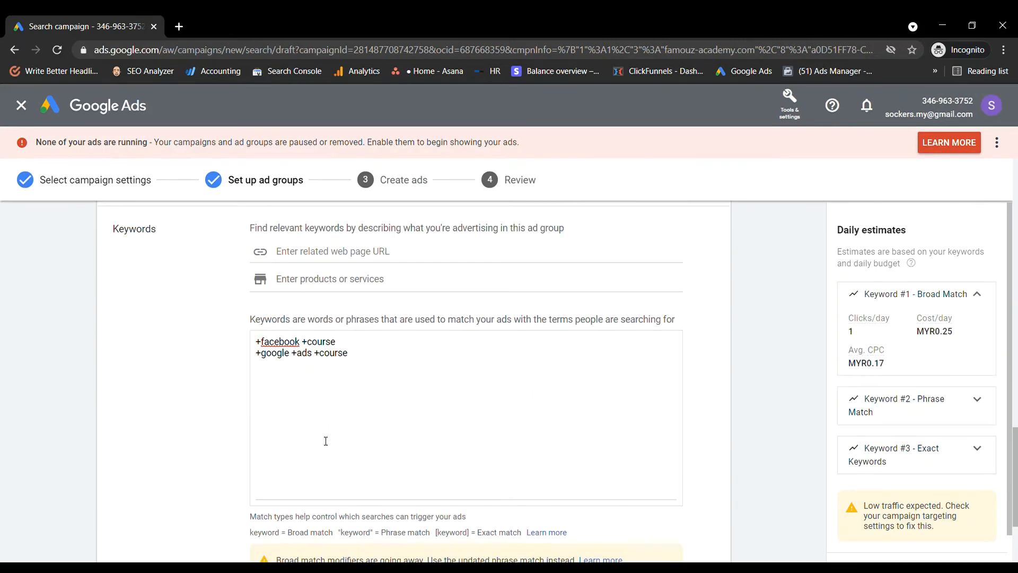
{"action": "left_click", "coordinate": [351, 359]}
{"action": "scroll", "coordinate": [371, 402], "scroll_direction": "down", "scroll_amount": 3}
{"action": "scroll", "coordinate": [419, 456], "scroll_direction": "up", "scroll_amount": 6}
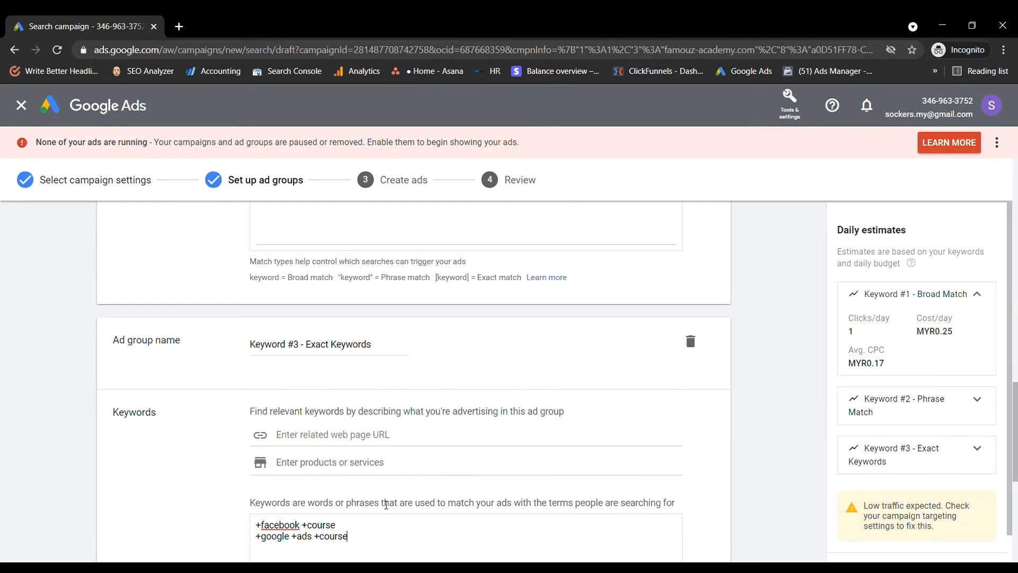
{"action": "scroll", "coordinate": [386, 371], "scroll_direction": "down", "scroll_amount": 5}
{"action": "scroll", "coordinate": [373, 387], "scroll_direction": "up", "scroll_amount": 3}
{"action": "key", "text": "ctrl+a"}
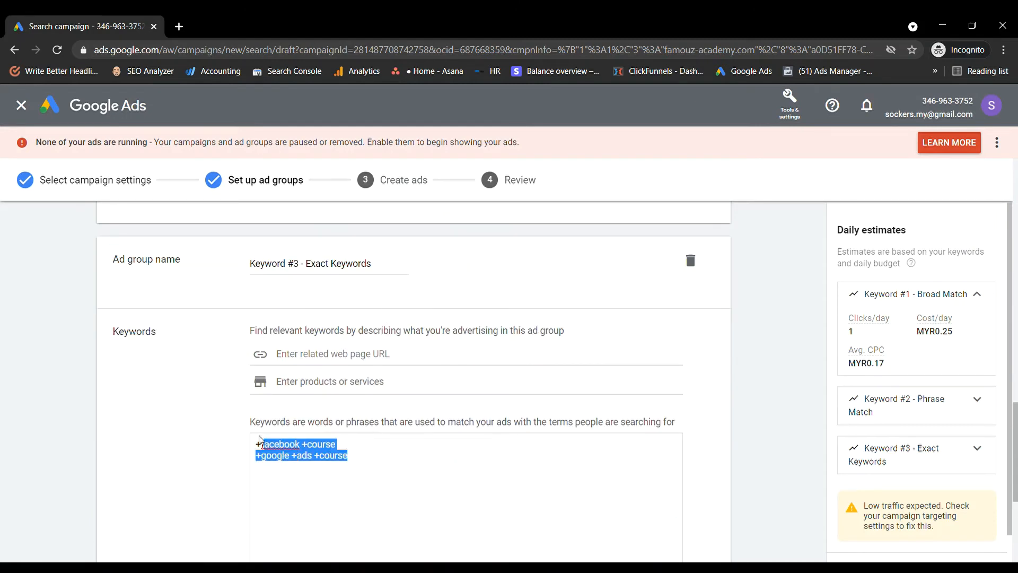
{"action": "key", "text": "ctrl+v"}
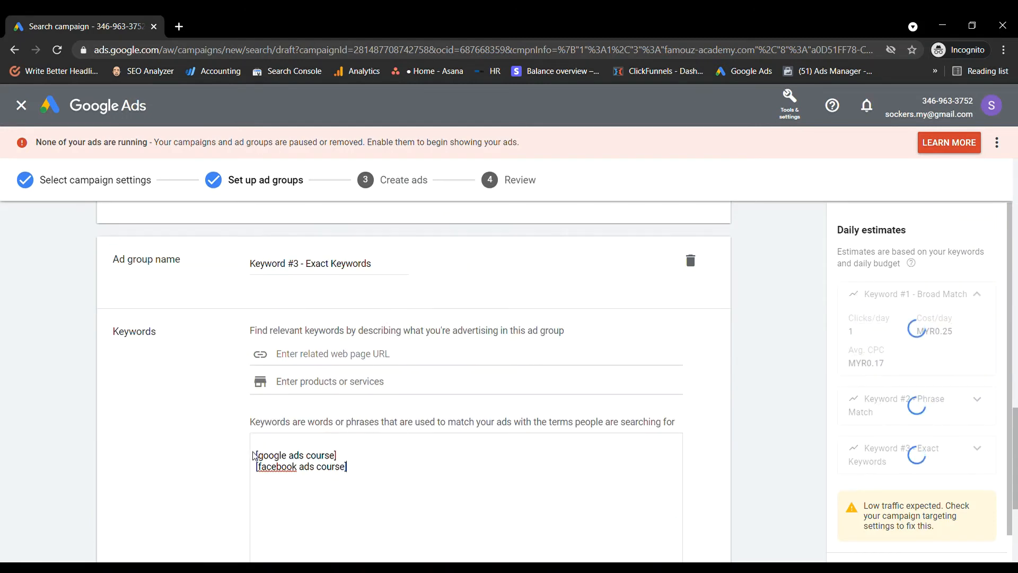
{"action": "left_click", "coordinate": [257, 456]}
{"action": "key", "text": "BackSpace"}
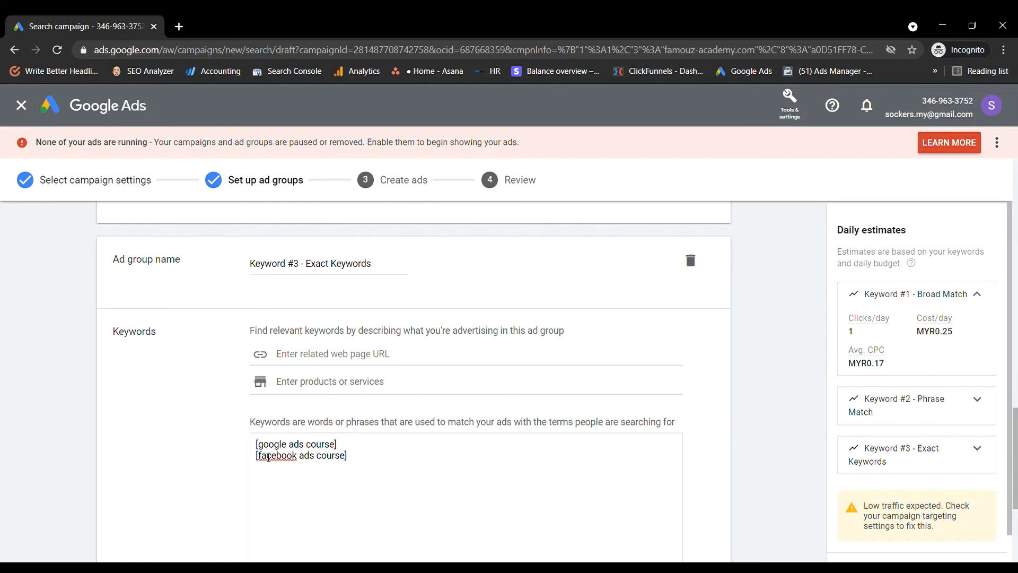
Enter famouz-academy.com as the related web page URL of the Keyword #3 - Exact Keywords ad group
{"action": "left_click", "coordinate": [346, 365]}
{"action": "type", "text": "famouz-"}
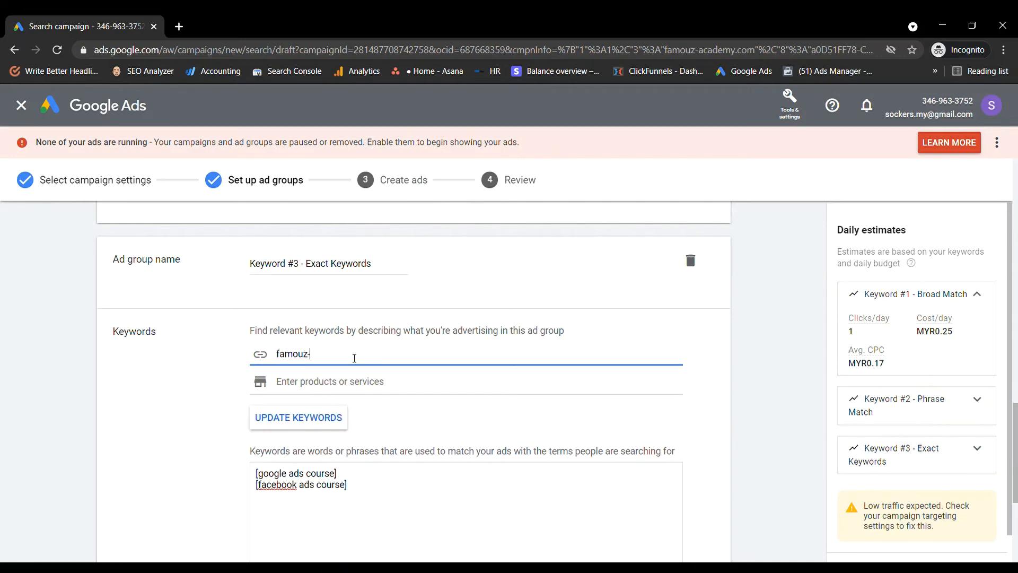
{"action": "type", "text": "academy.com"}
{"action": "left_click", "coordinate": [733, 402]}
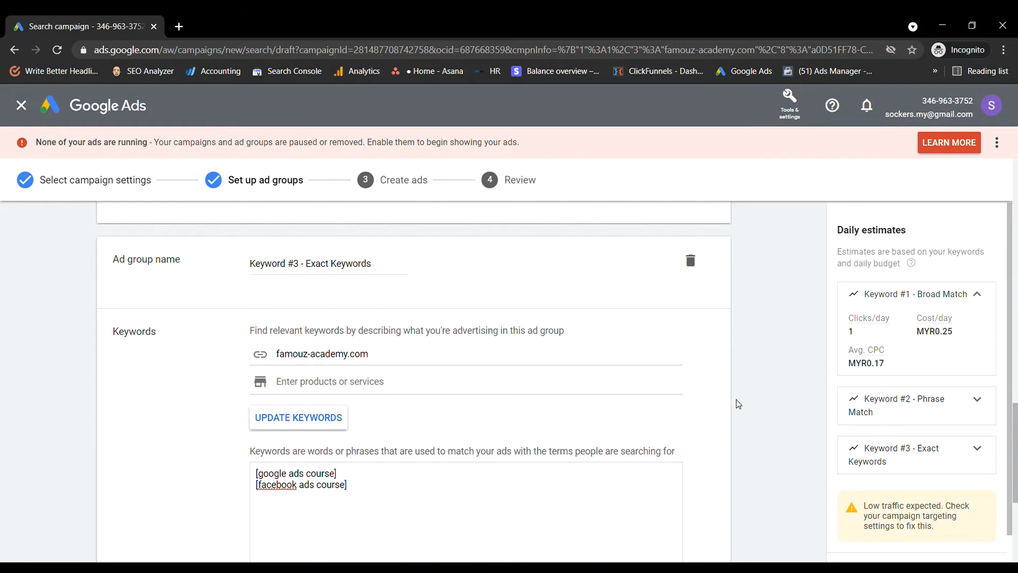
Save the three ad groups, continue to ad creation and look over the responsive search ad form
{"action": "scroll", "coordinate": [737, 402], "scroll_direction": "down", "scroll_amount": 5}
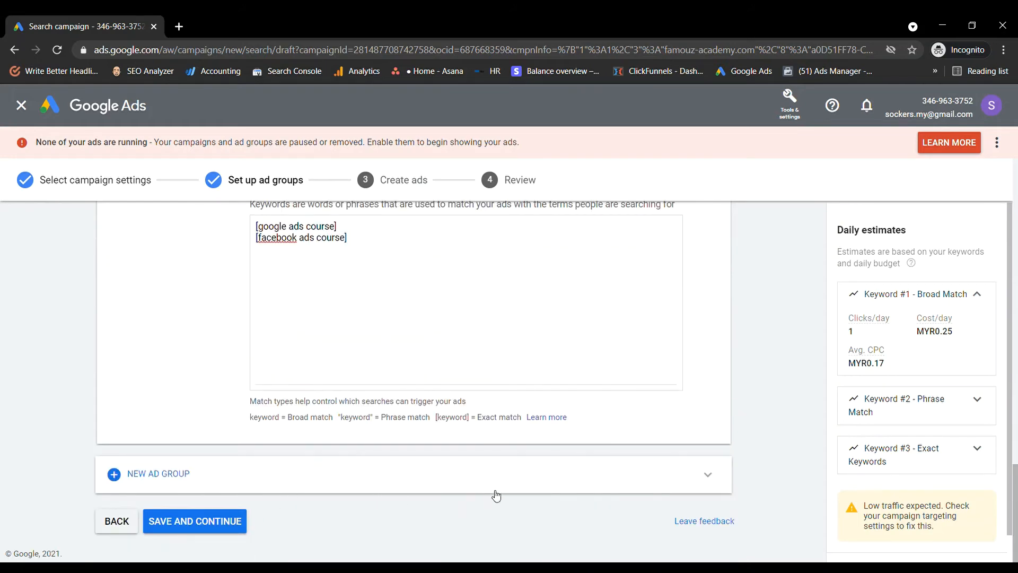
{"action": "scroll", "coordinate": [496, 494], "scroll_direction": "up", "scroll_amount": 2}
{"action": "scroll", "coordinate": [415, 478], "scroll_direction": "down", "scroll_amount": 2}
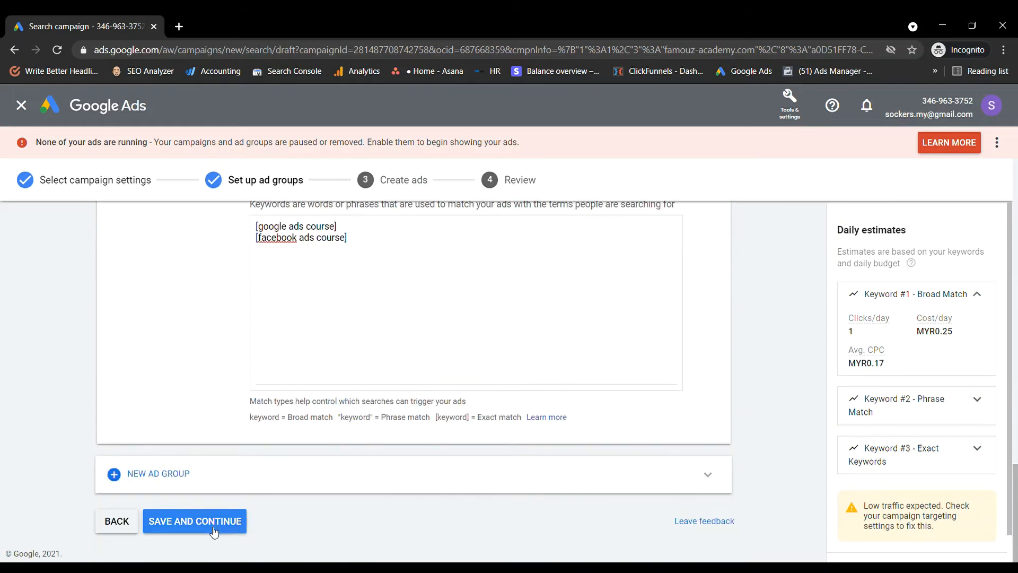
{"action": "left_click", "coordinate": [214, 525]}
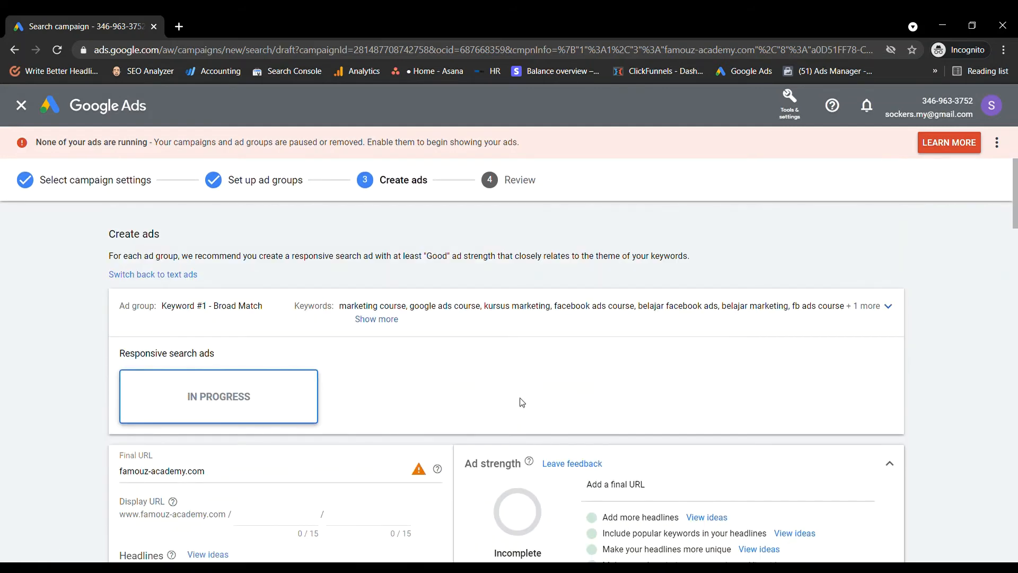
{"action": "scroll", "coordinate": [416, 406], "scroll_direction": "down", "scroll_amount": 5}
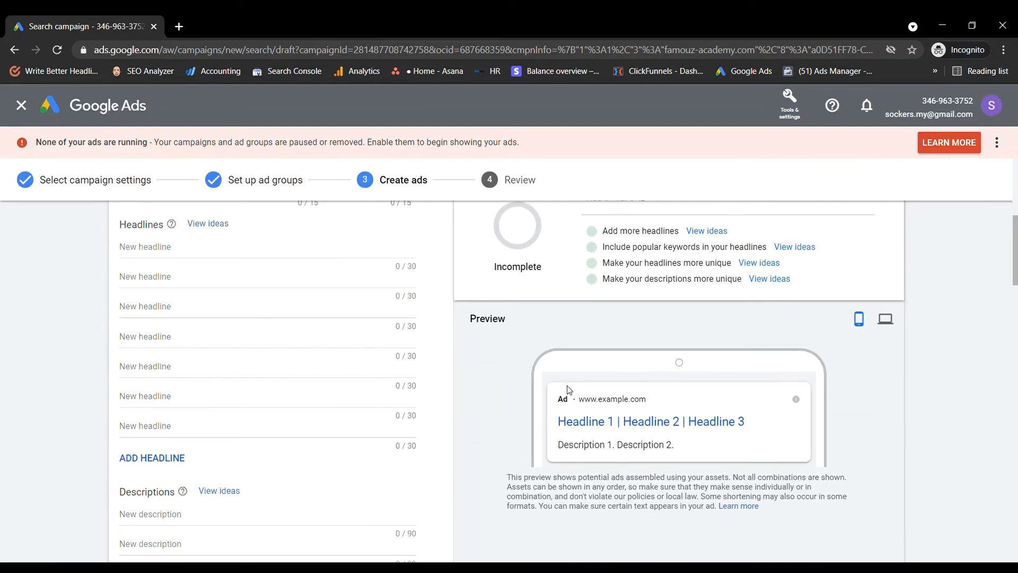
{"action": "scroll", "coordinate": [272, 415], "scroll_direction": "up", "scroll_amount": 5}
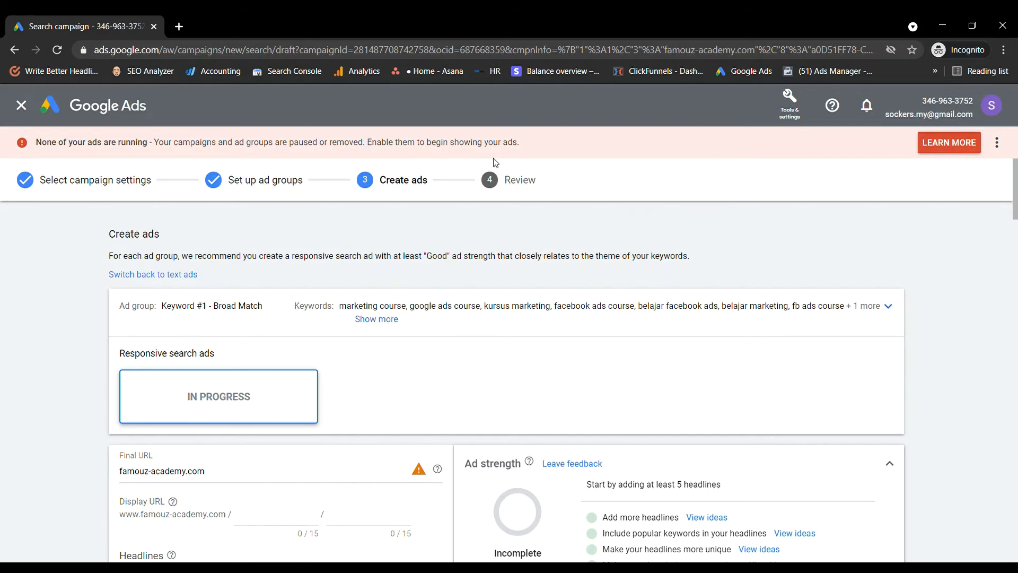
Return to the ad group setup and review the keyword lists of all three ad groups
{"action": "left_click", "coordinate": [266, 188]}
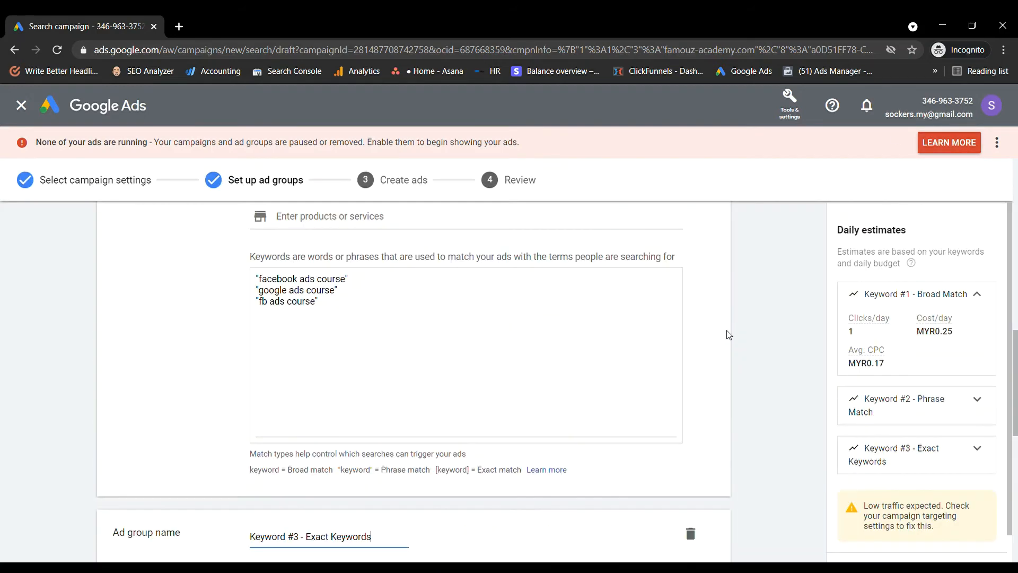
{"action": "scroll", "coordinate": [882, 493], "scroll_direction": "up", "scroll_amount": 9}
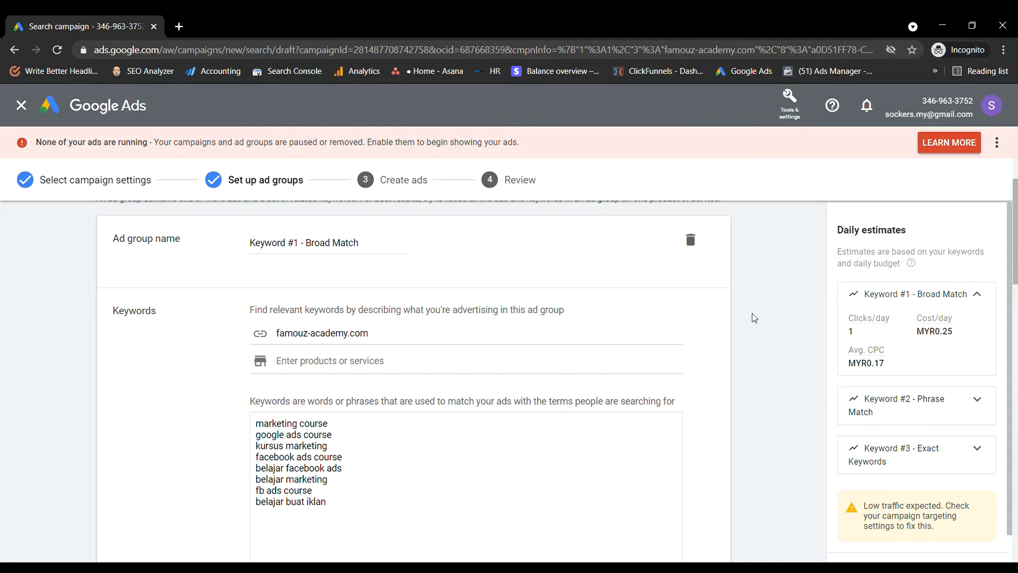
{"action": "scroll", "coordinate": [760, 317], "scroll_direction": "down", "scroll_amount": 15}
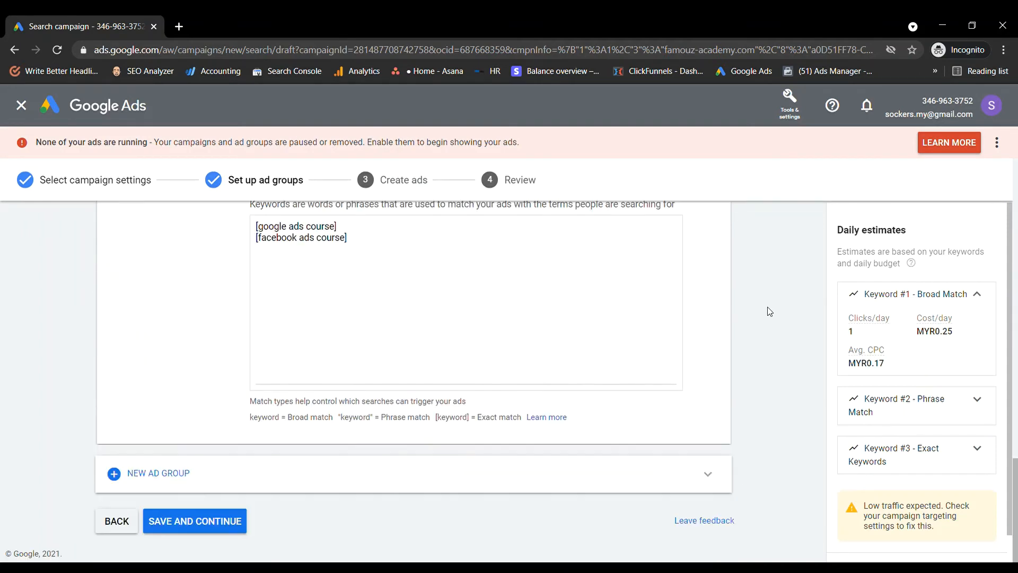
Go back to the campaign settings and view the location and language targeting
{"action": "left_click", "coordinate": [116, 521]}
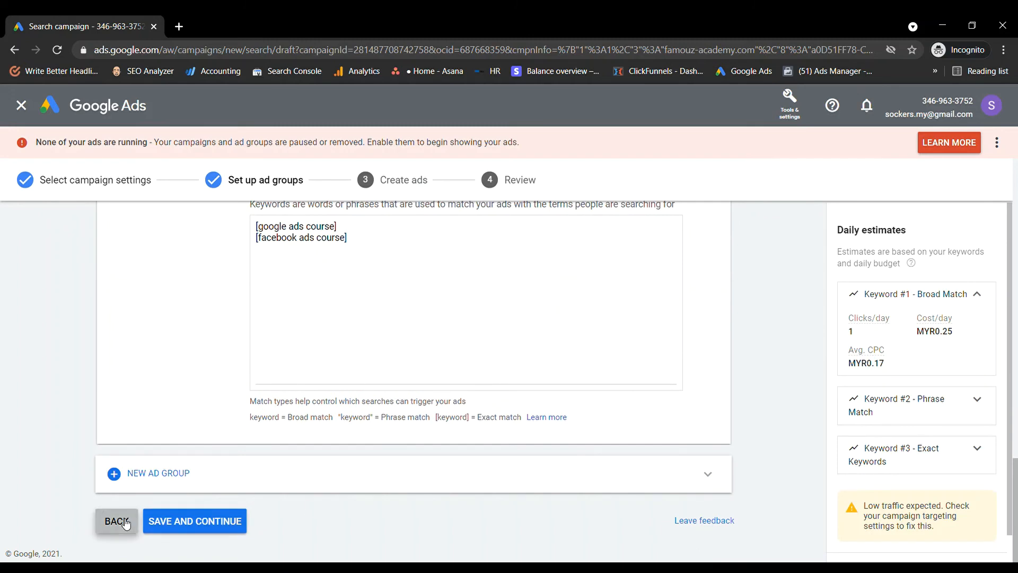
{"action": "scroll", "coordinate": [841, 409], "scroll_direction": "up", "scroll_amount": 5}
{"action": "scroll", "coordinate": [841, 409], "scroll_direction": "up", "scroll_amount": 8}
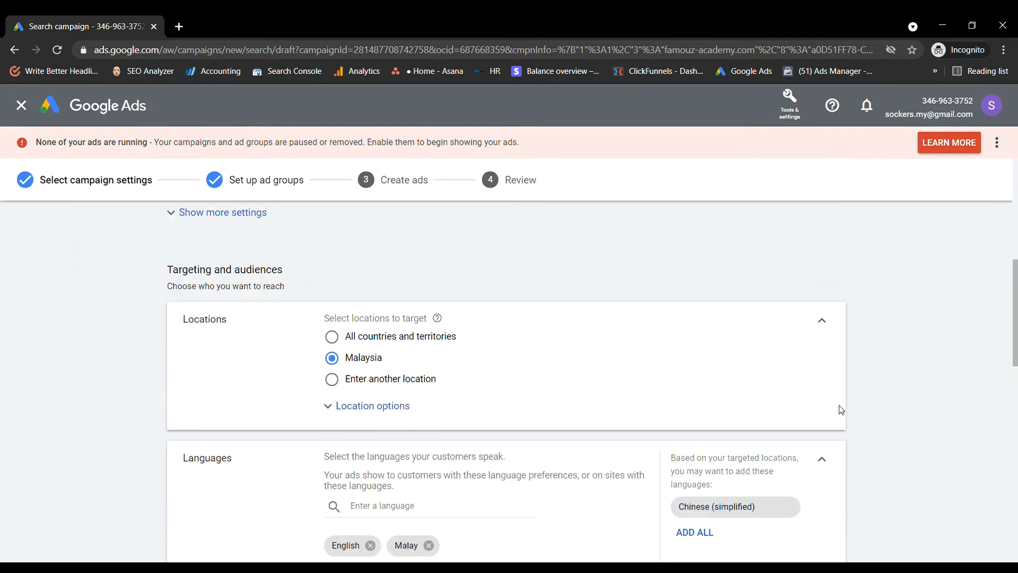
Remove all selected audiences from the campaign and collapse the audience section
{"action": "scroll", "coordinate": [839, 410], "scroll_direction": "down", "scroll_amount": 5}
{"action": "left_click", "coordinate": [466, 369]}
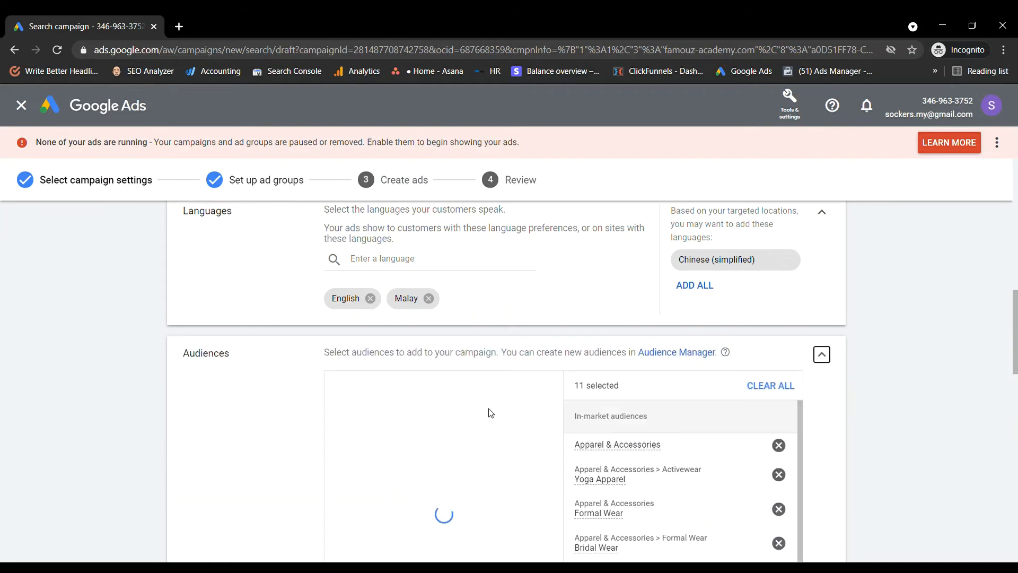
{"action": "scroll", "coordinate": [499, 413], "scroll_direction": "down", "scroll_amount": 1}
{"action": "left_click", "coordinate": [772, 302]}
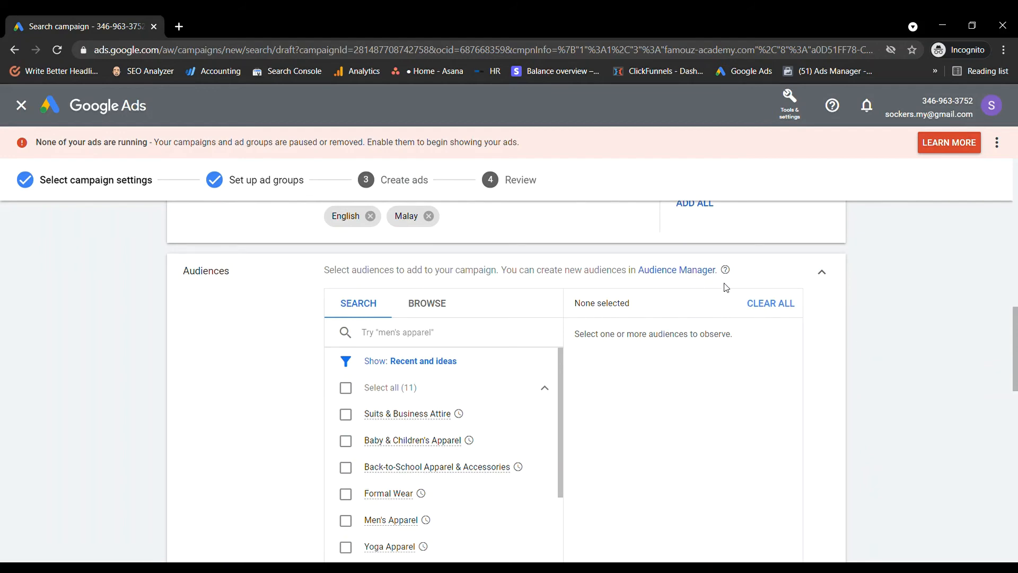
{"action": "left_click", "coordinate": [822, 274]}
{"action": "scroll", "coordinate": [876, 360], "scroll_direction": "down", "scroll_amount": 2}
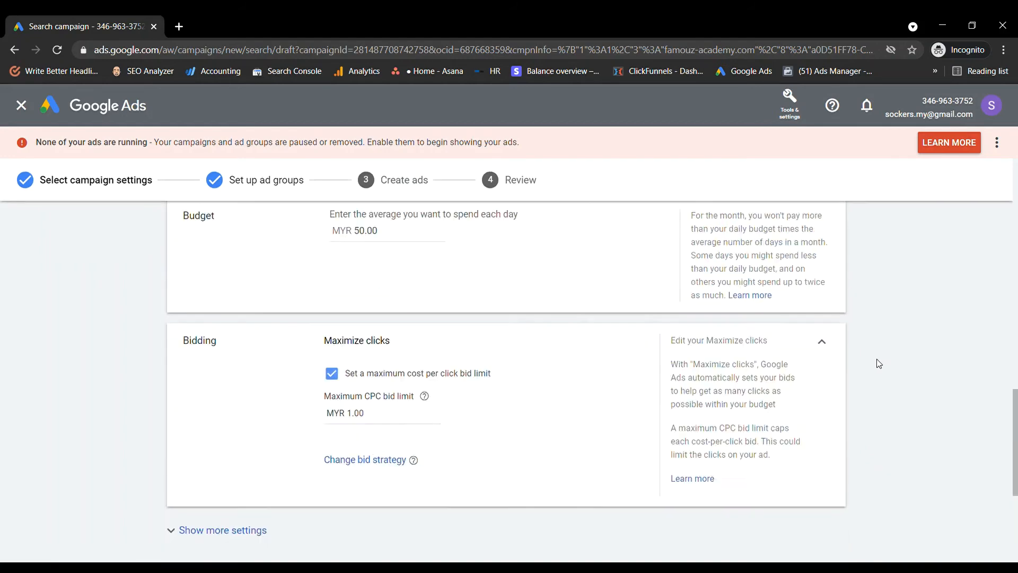
Set the campaign's average daily budget to MYR 10.00
{"action": "scroll", "coordinate": [878, 363], "scroll_direction": "up", "scroll_amount": 2}
{"action": "left_click", "coordinate": [364, 404]}
{"action": "key", "text": "BackSpace"}
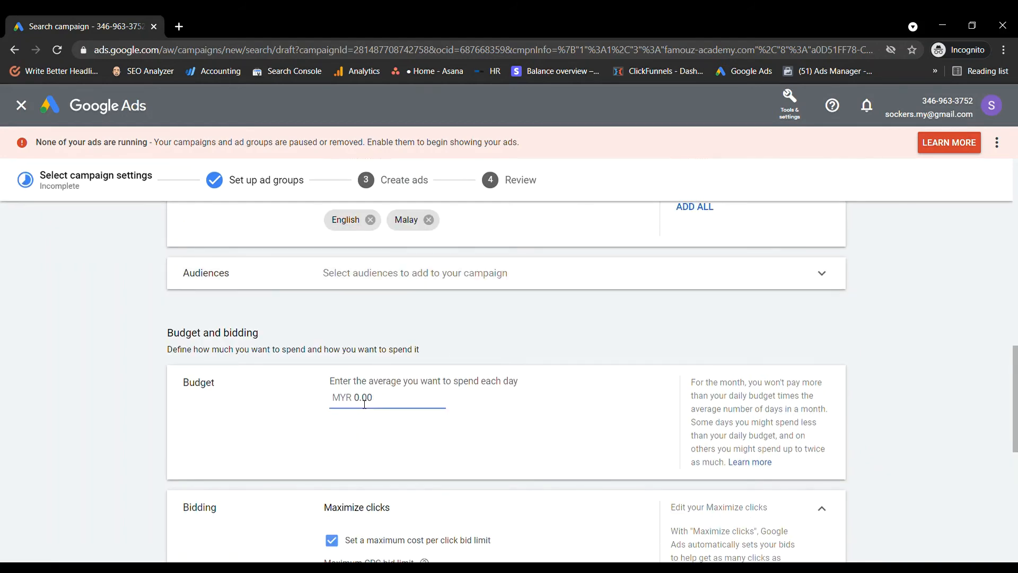
{"action": "type", "text": "1"}
Turn the Google search partners and Google Display Network options off and back on in the campaign's network settings
{"action": "scroll", "coordinate": [618, 398], "scroll_direction": "up", "scroll_amount": 3}
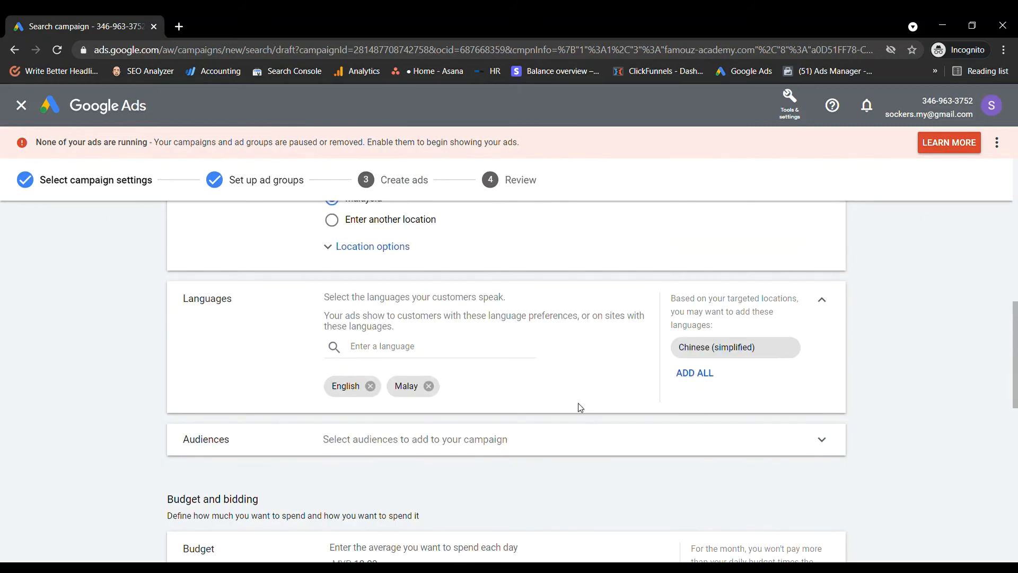
{"action": "scroll", "coordinate": [581, 397], "scroll_direction": "up", "scroll_amount": 5}
{"action": "scroll", "coordinate": [584, 396], "scroll_direction": "up", "scroll_amount": 5}
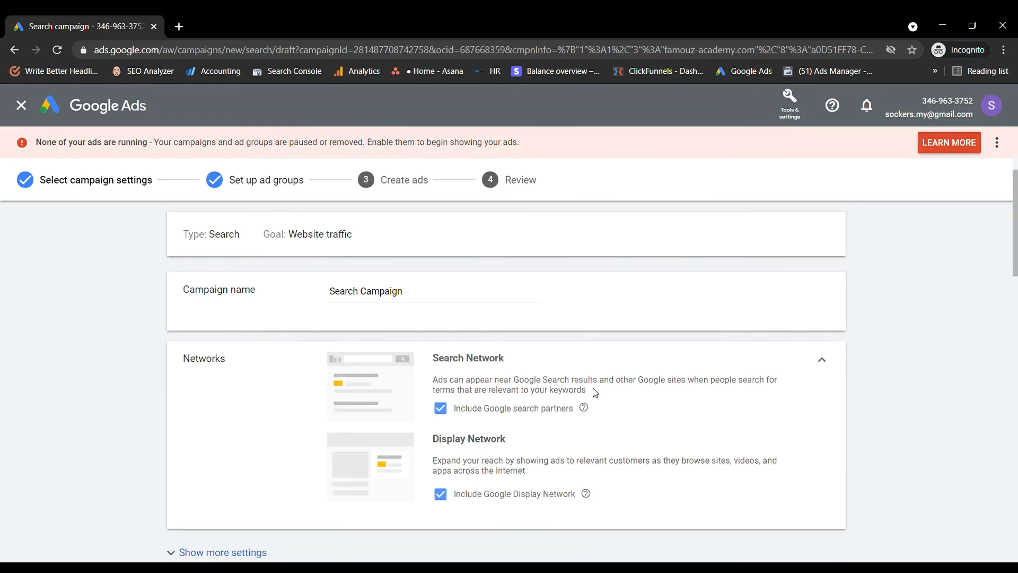
{"action": "scroll", "coordinate": [595, 392], "scroll_direction": "down", "scroll_amount": 1}
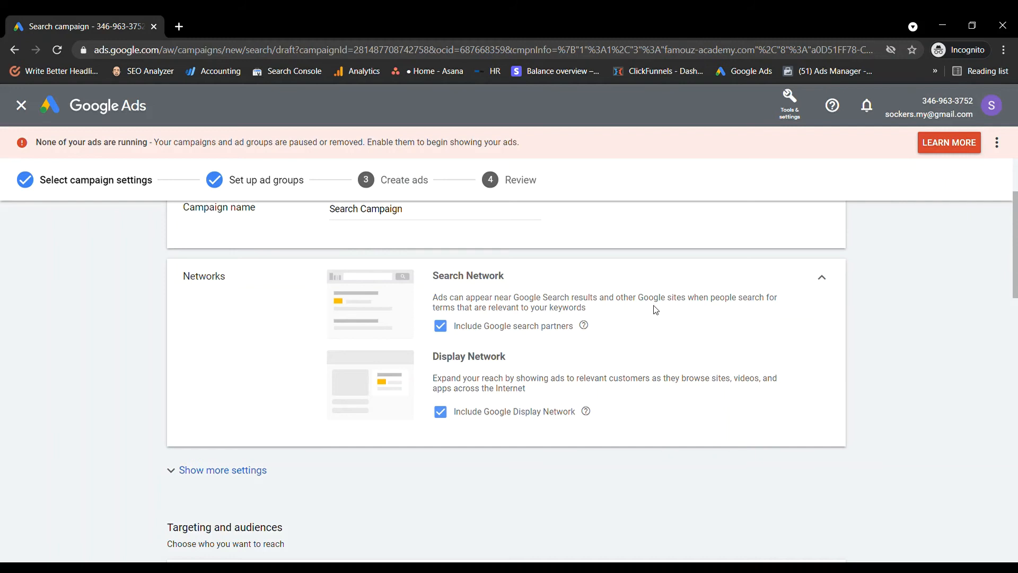
{"action": "left_click", "coordinate": [441, 325]}
{"action": "left_click", "coordinate": [440, 422]}
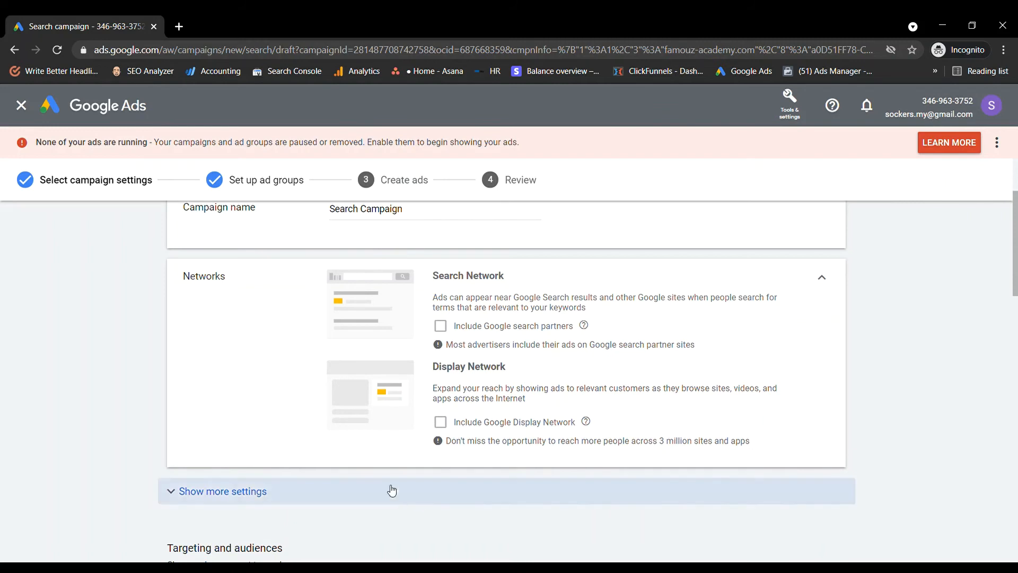
{"action": "left_click", "coordinate": [441, 326]}
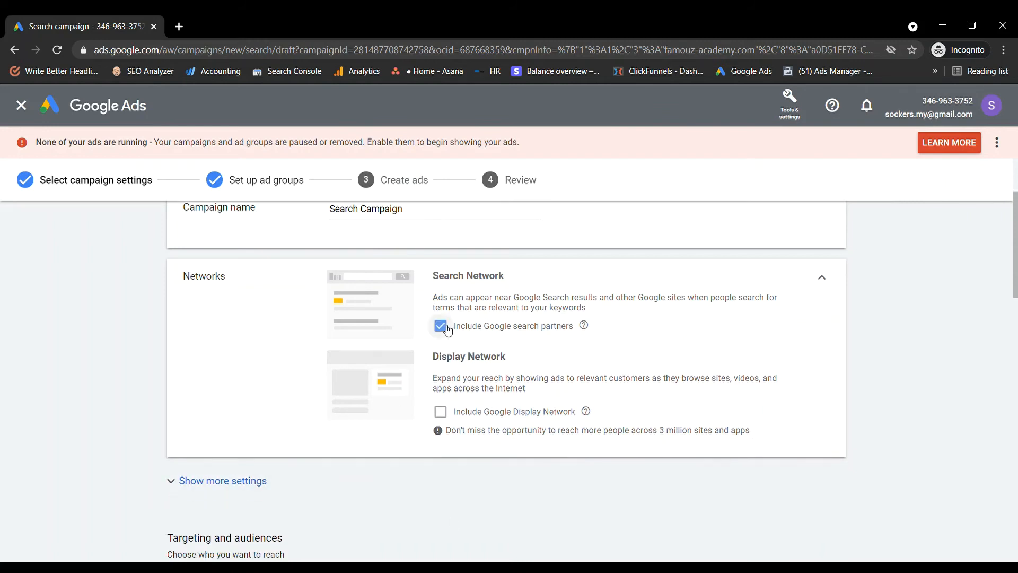
{"action": "left_click", "coordinate": [441, 412]}
Expand the location options and view the available target and exclude choices
{"action": "scroll", "coordinate": [668, 459], "scroll_direction": "down", "scroll_amount": 6}
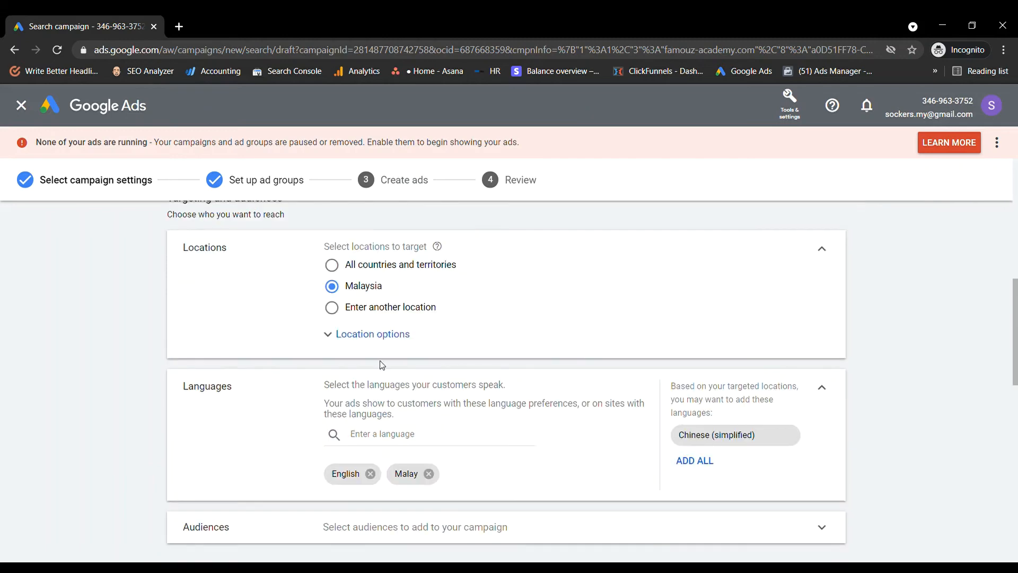
{"action": "left_click", "coordinate": [352, 333]}
{"action": "scroll", "coordinate": [482, 347], "scroll_direction": "down", "scroll_amount": 3}
{"action": "scroll", "coordinate": [402, 327], "scroll_direction": "up", "scroll_amount": 2}
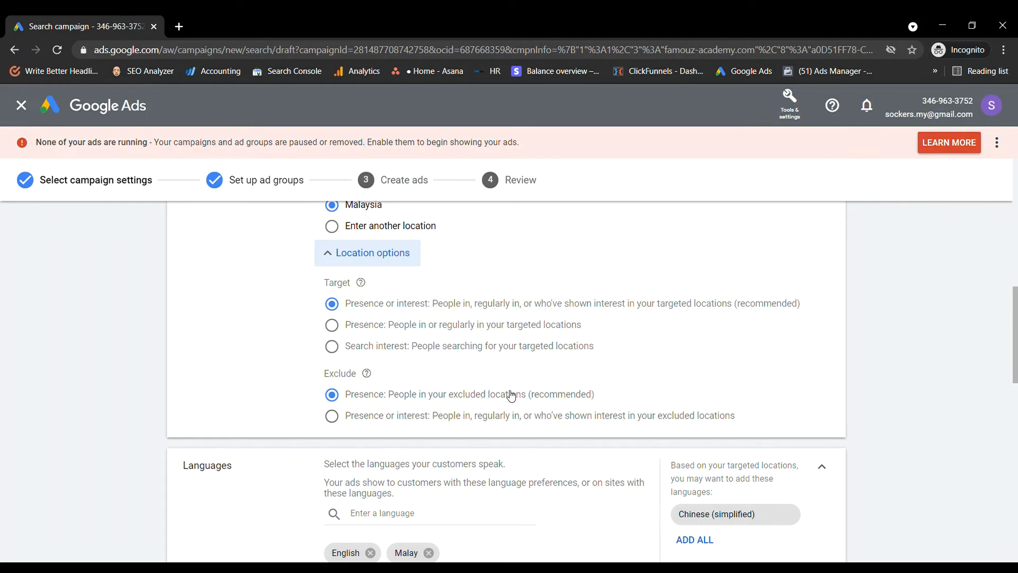
Save the campaign settings and continue to the ad group setup
{"action": "scroll", "coordinate": [625, 419], "scroll_direction": "down", "scroll_amount": 15}
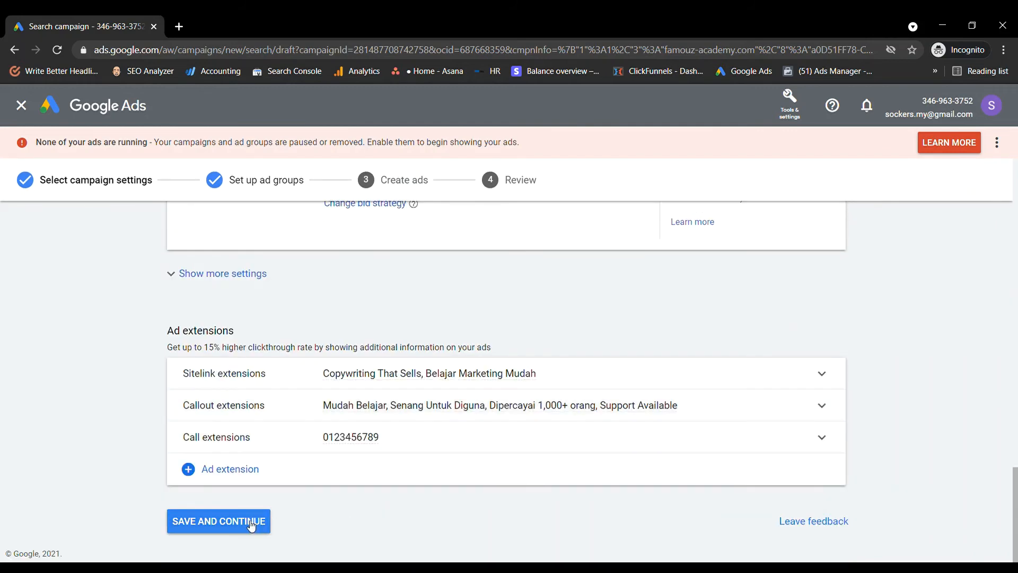
{"action": "left_click", "coordinate": [251, 522]}
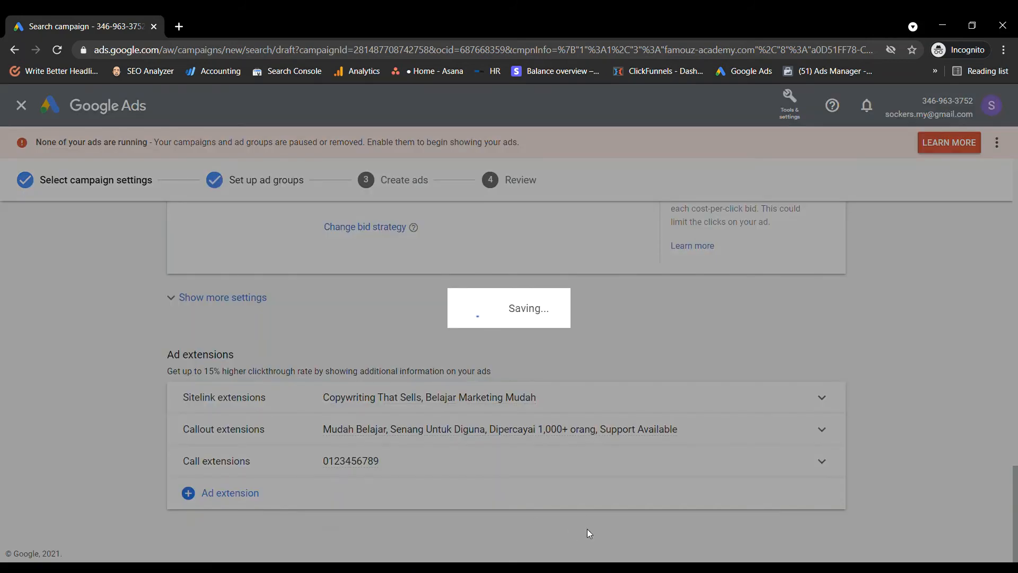
{"action": "scroll", "coordinate": [920, 451], "scroll_direction": "up", "scroll_amount": 12}
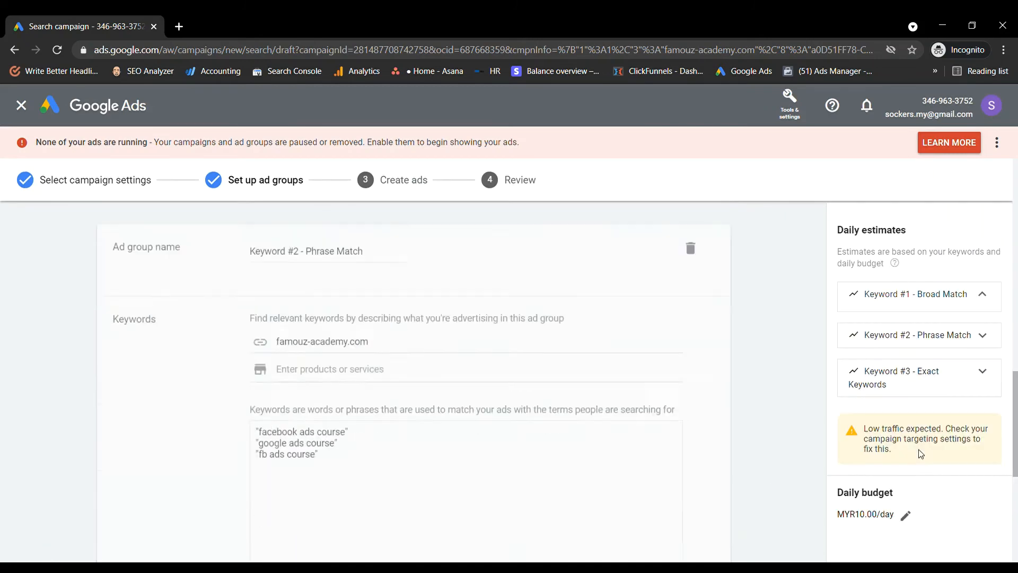
Set the daily budget to MYR 50.00 from the ad group setup's estimates and save it
{"action": "scroll", "coordinate": [643, 327], "scroll_direction": "down", "scroll_amount": 6}
{"action": "scroll", "coordinate": [784, 472], "scroll_direction": "down", "scroll_amount": 5}
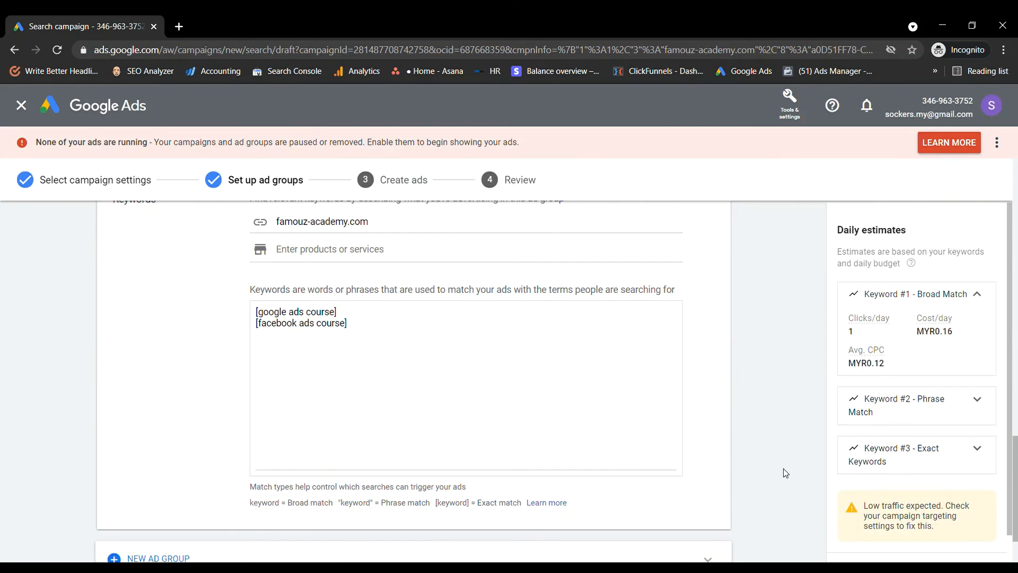
{"action": "scroll", "coordinate": [884, 450], "scroll_direction": "down", "scroll_amount": 2}
{"action": "scroll", "coordinate": [727, 462], "scroll_direction": "up", "scroll_amount": 2}
{"action": "scroll", "coordinate": [735, 465], "scroll_direction": "down", "scroll_amount": 3}
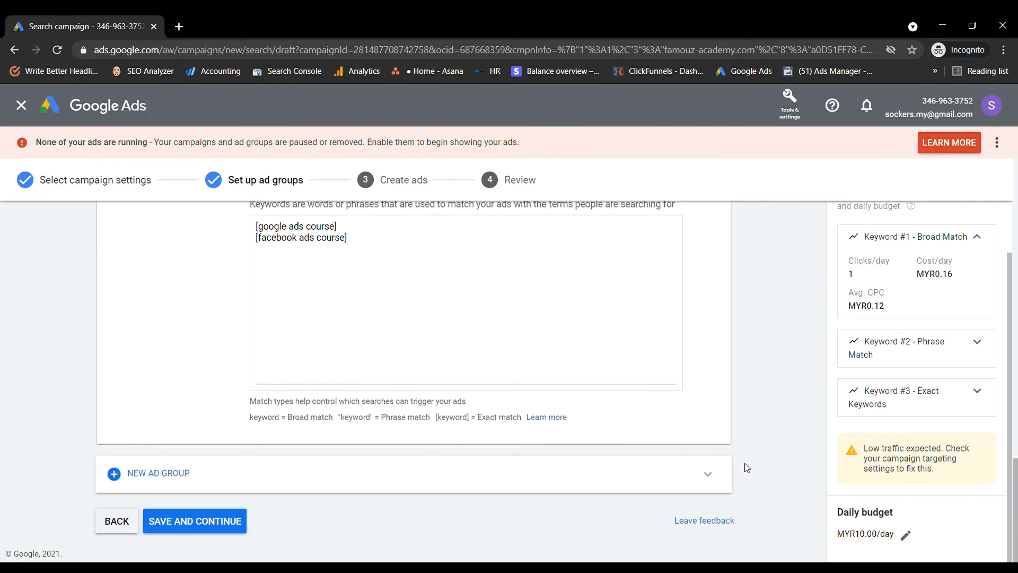
{"action": "left_click", "coordinate": [905, 534]}
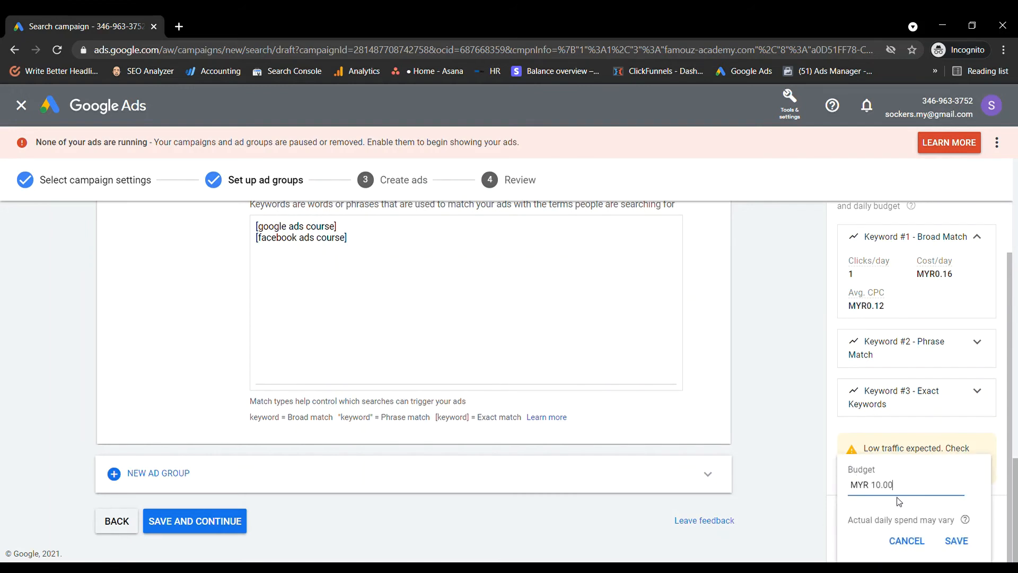
{"action": "key", "text": "BackSpace"}
{"action": "type", "text": "5"}
{"action": "left_click", "coordinate": [970, 540]}
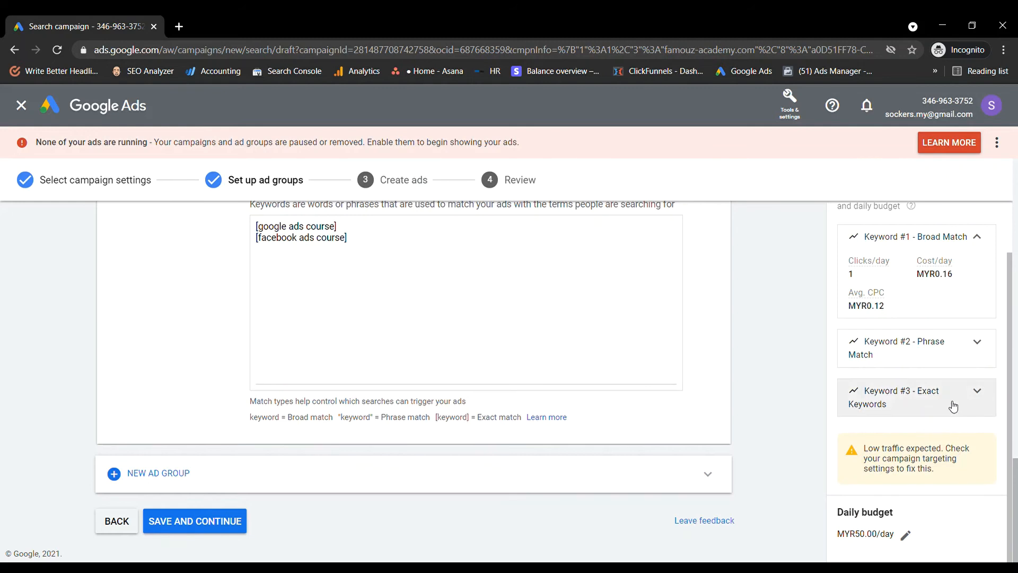
Expand the daily estimates of the Phrase Match and Exact Keywords ad groups and compare them with Broad Match
{"action": "scroll", "coordinate": [950, 405], "scroll_direction": "up", "scroll_amount": 1}
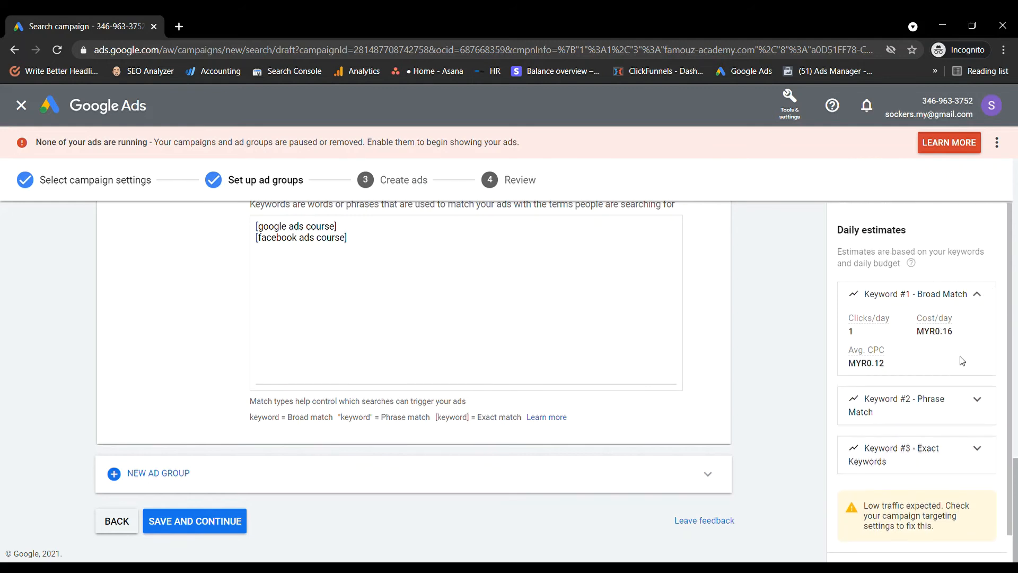
{"action": "scroll", "coordinate": [960, 359], "scroll_direction": "down", "scroll_amount": 1}
{"action": "left_click", "coordinate": [981, 362]}
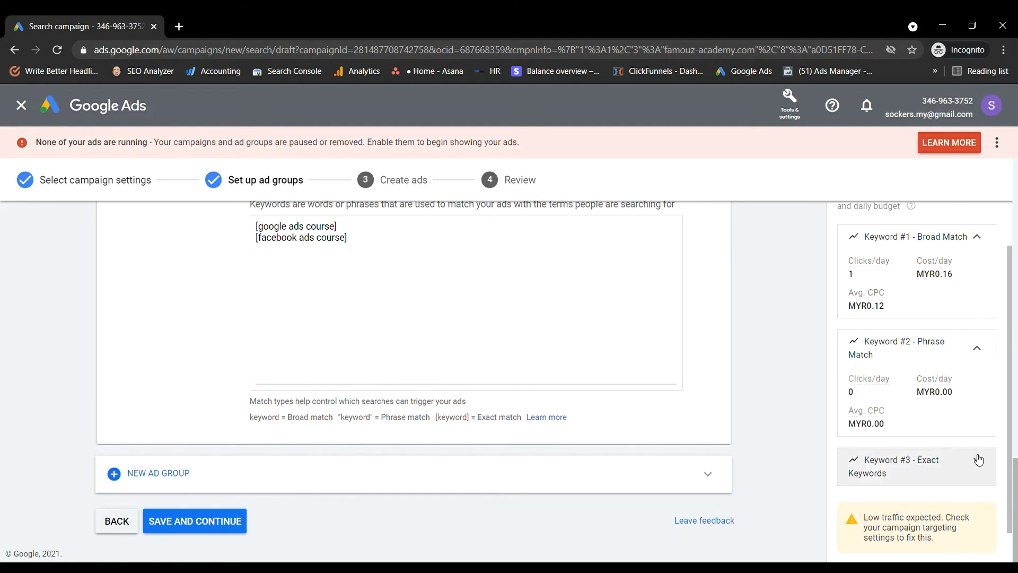
{"action": "left_click", "coordinate": [977, 457]}
{"action": "scroll", "coordinate": [977, 459], "scroll_direction": "down", "scroll_amount": 2}
{"action": "scroll", "coordinate": [944, 498], "scroll_direction": "up", "scroll_amount": 3}
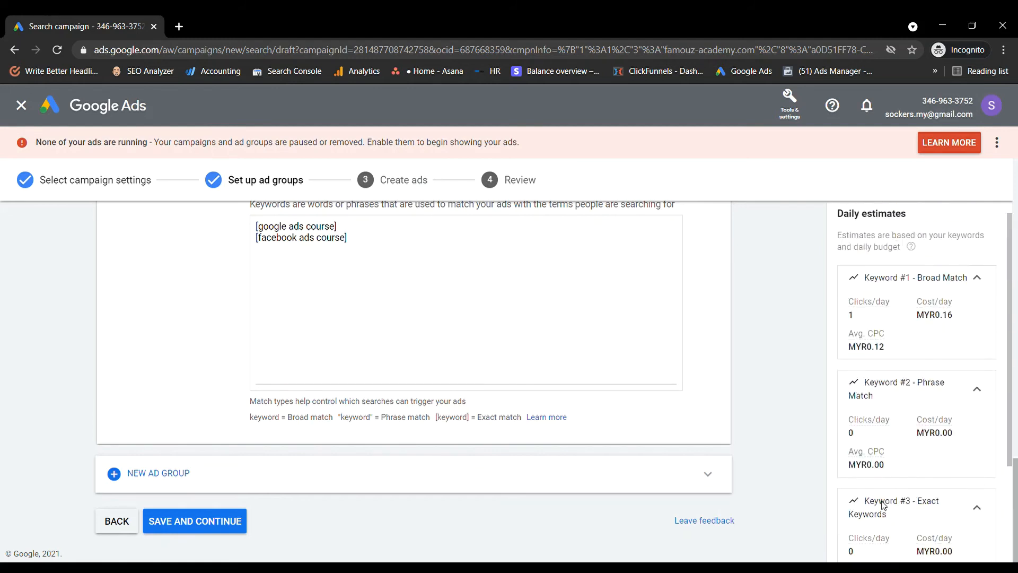
Reload the ad group setup and view the daily estimates of the Phrase Match and Exact Keywords groups again
{"action": "left_click", "coordinate": [58, 53]}
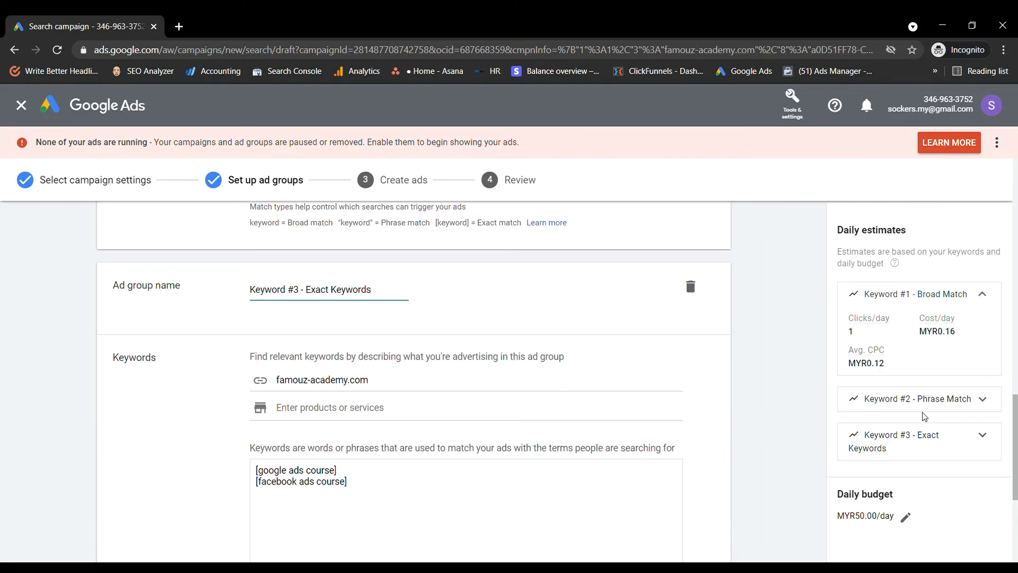
{"action": "left_click", "coordinate": [924, 403]}
{"action": "scroll", "coordinate": [933, 435], "scroll_direction": "down", "scroll_amount": 2}
{"action": "left_click", "coordinate": [936, 448]}
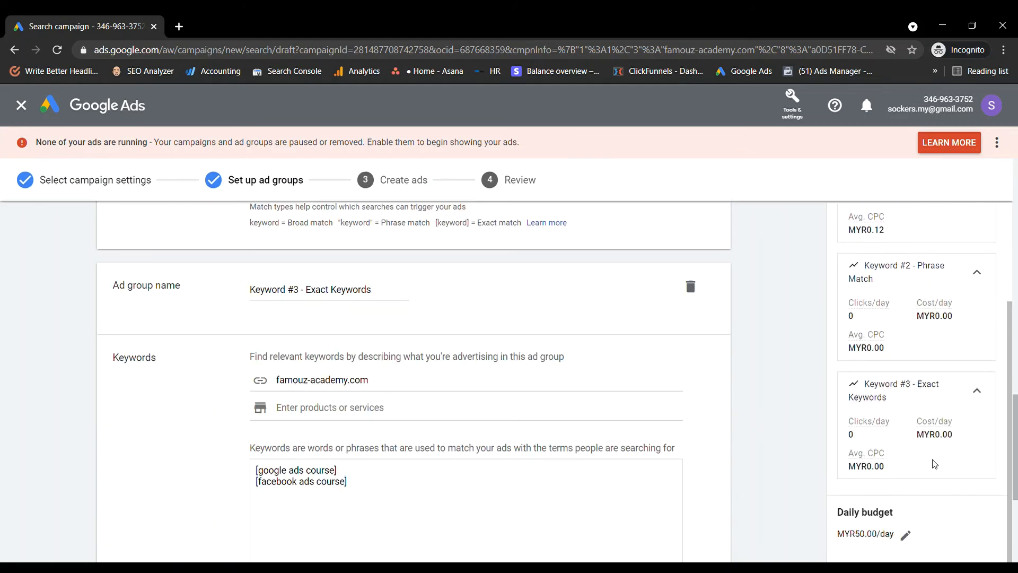
{"action": "scroll", "coordinate": [934, 464], "scroll_direction": "down", "scroll_amount": 5}
Check which ad group types are available and leave the type on Standard
{"action": "scroll", "coordinate": [683, 416], "scroll_direction": "up", "scroll_amount": 20}
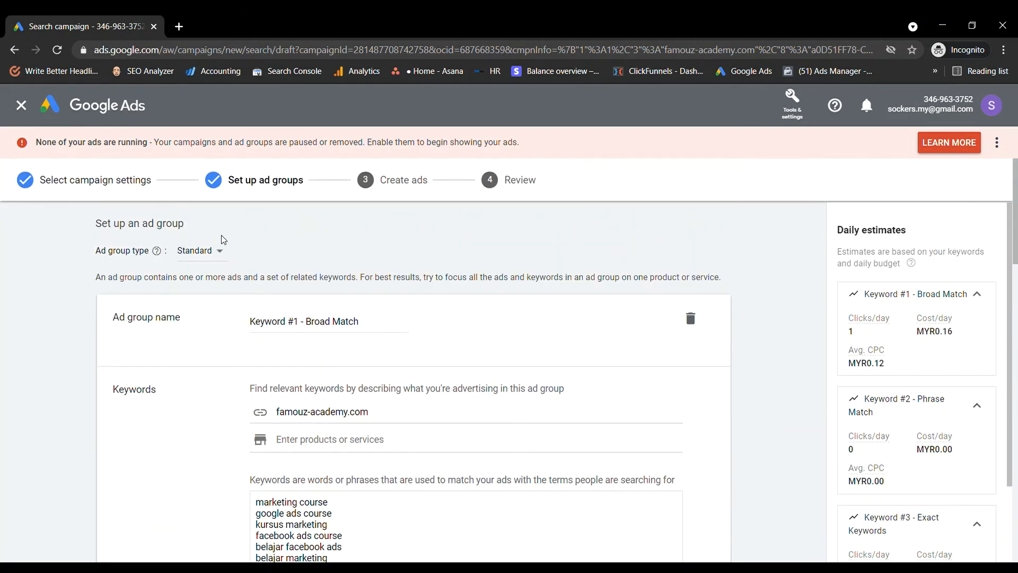
{"action": "left_click", "coordinate": [216, 252]}
{"action": "left_click", "coordinate": [212, 259]}
{"action": "left_click", "coordinate": [195, 251]}
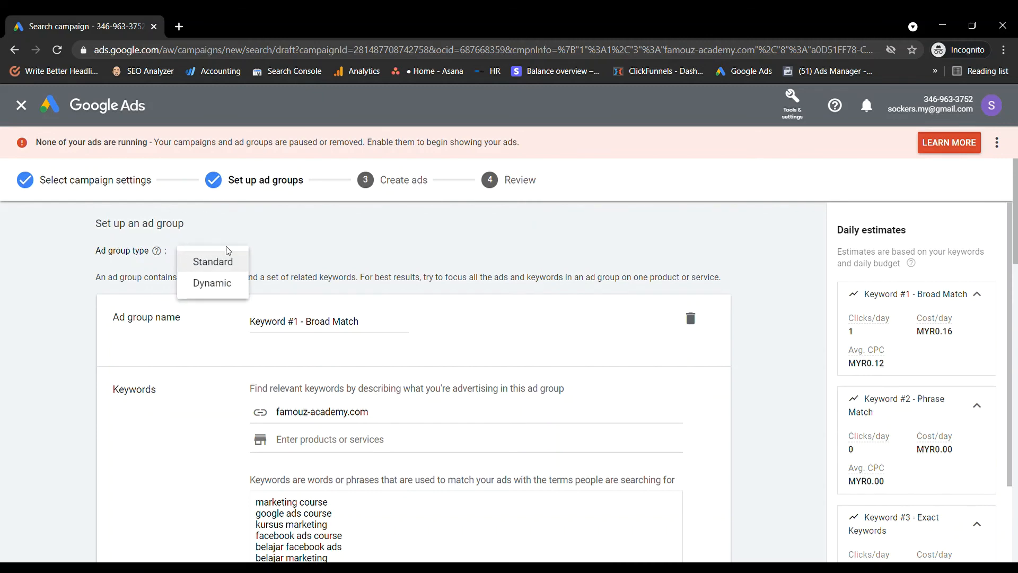
{"action": "left_click", "coordinate": [345, 243]}
Return to the campaign settings and review the location, language, budget and bidding sections
{"action": "left_click", "coordinate": [137, 190]}
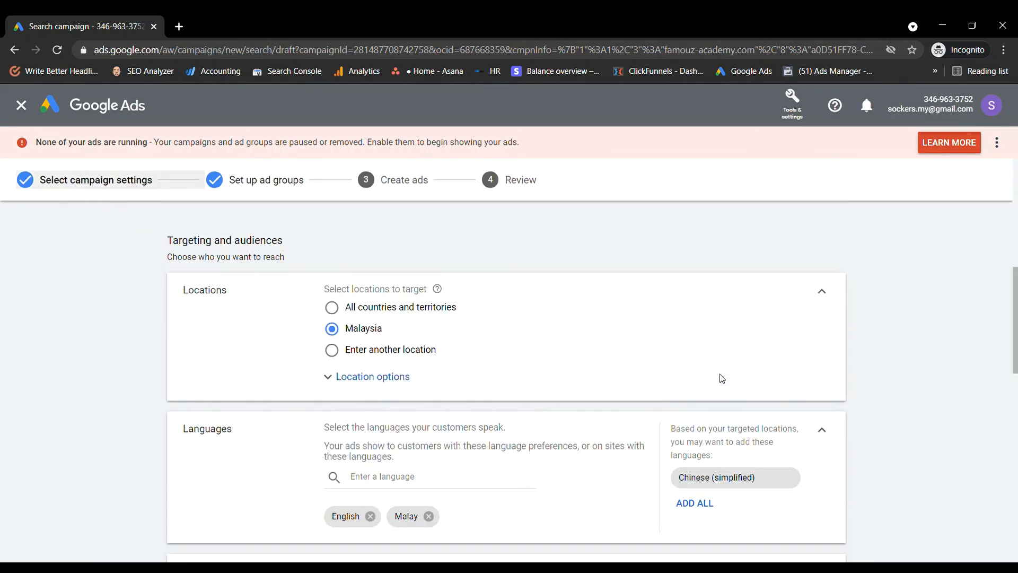
{"action": "scroll", "coordinate": [720, 375], "scroll_direction": "up", "scroll_amount": 5}
{"action": "scroll", "coordinate": [445, 368], "scroll_direction": "down", "scroll_amount": 6}
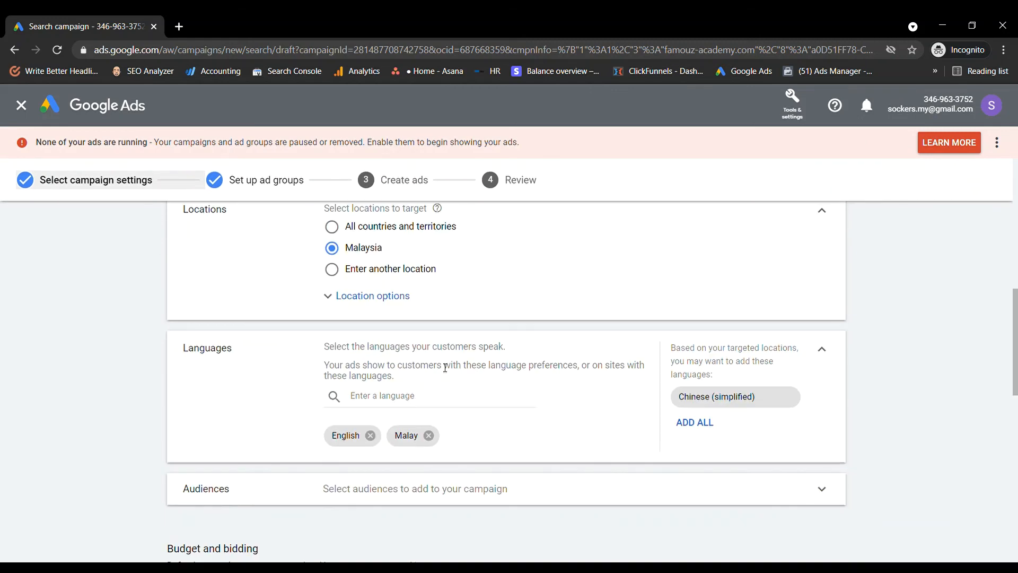
{"action": "scroll", "coordinate": [444, 368], "scroll_direction": "down", "scroll_amount": 2}
{"action": "scroll", "coordinate": [536, 426], "scroll_direction": "down", "scroll_amount": 6}
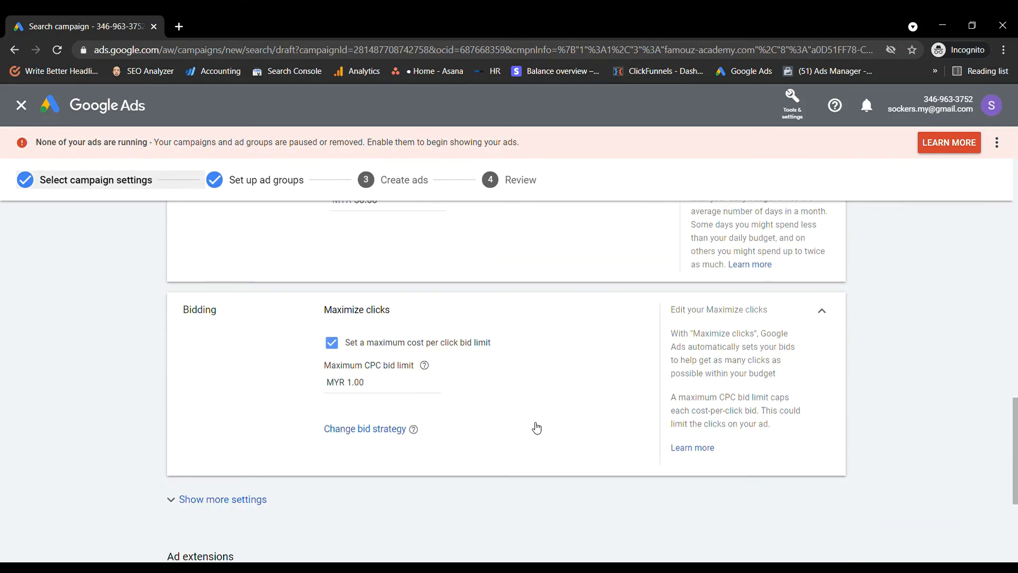
{"action": "scroll", "coordinate": [447, 359], "scroll_direction": "up", "scroll_amount": 5}
Expand the campaign's audience section and view the suggested audiences and the audience targeting setting
{"action": "left_click", "coordinate": [464, 328]}
{"action": "scroll", "coordinate": [561, 386], "scroll_direction": "down", "scroll_amount": 2}
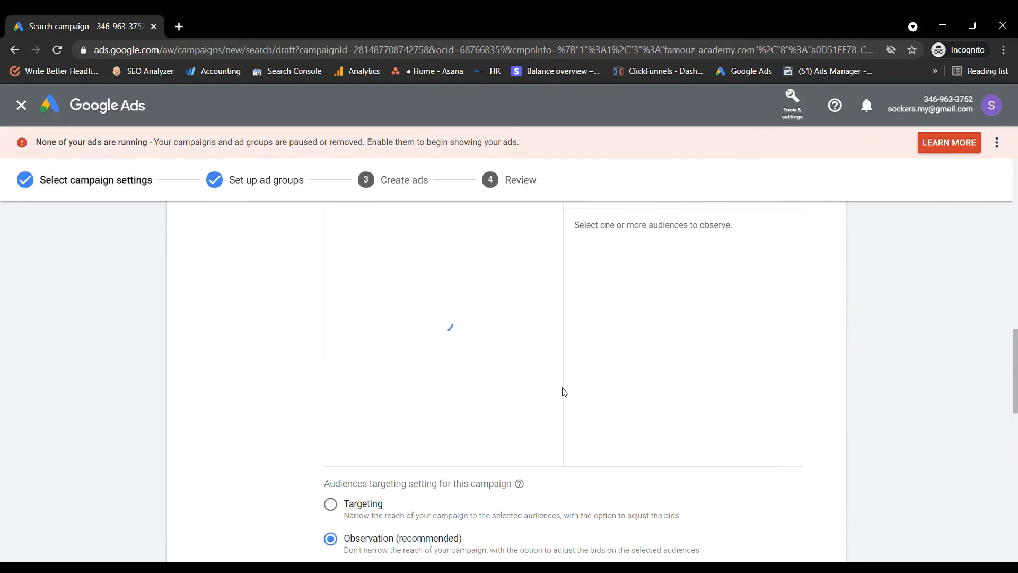
{"action": "scroll", "coordinate": [564, 391], "scroll_direction": "up", "scroll_amount": 1}
{"action": "scroll", "coordinate": [564, 396], "scroll_direction": "down", "scroll_amount": 2}
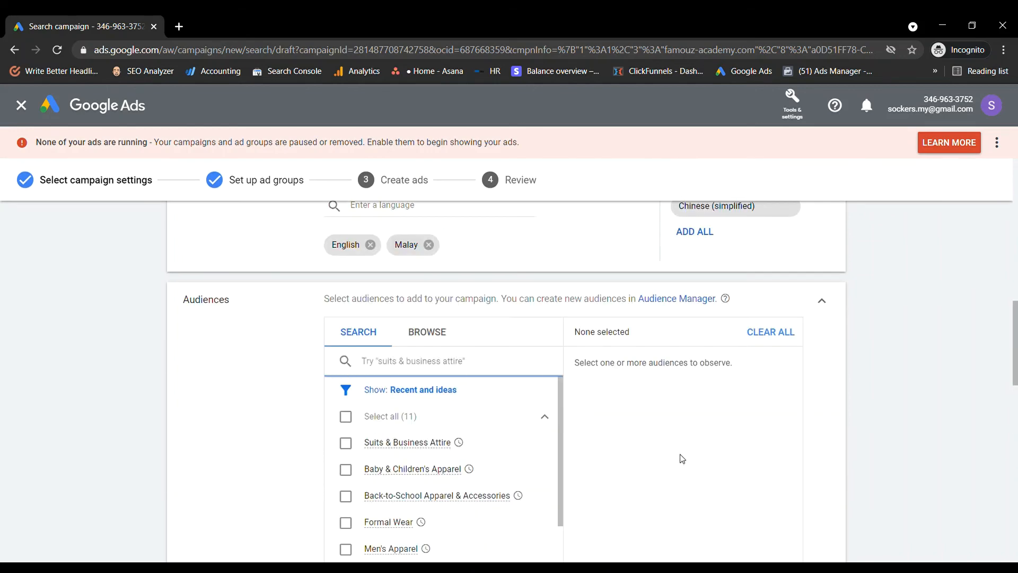
Remove the maximum cost per click bid limit from the Maximize clicks bidding, then save and continue to the ad group setup
{"action": "scroll", "coordinate": [683, 459], "scroll_direction": "down", "scroll_amount": 8}
{"action": "scroll", "coordinate": [523, 436], "scroll_direction": "down", "scroll_amount": 5}
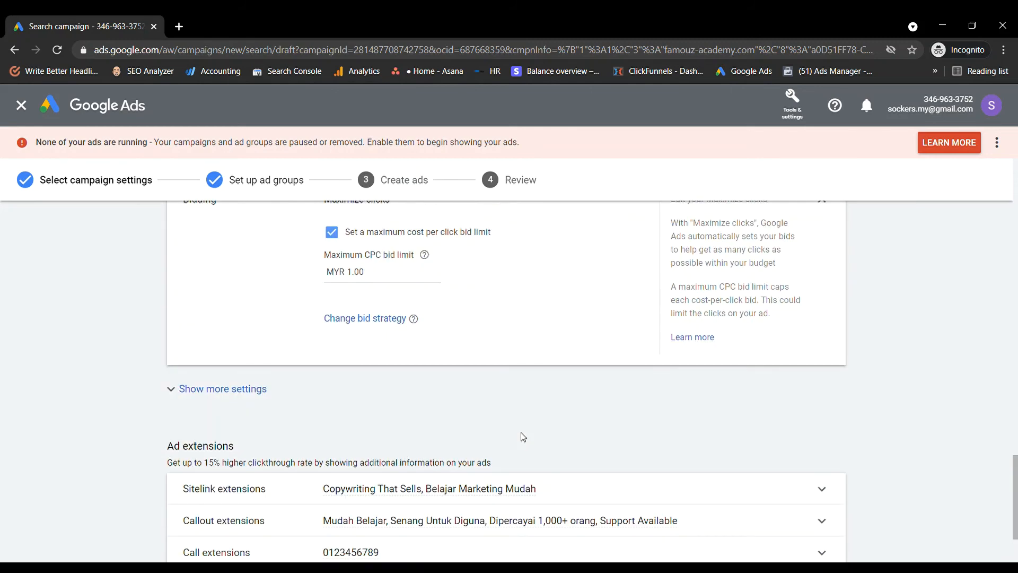
{"action": "scroll", "coordinate": [523, 437], "scroll_direction": "down", "scroll_amount": 2}
{"action": "scroll", "coordinate": [524, 438], "scroll_direction": "up", "scroll_amount": 3}
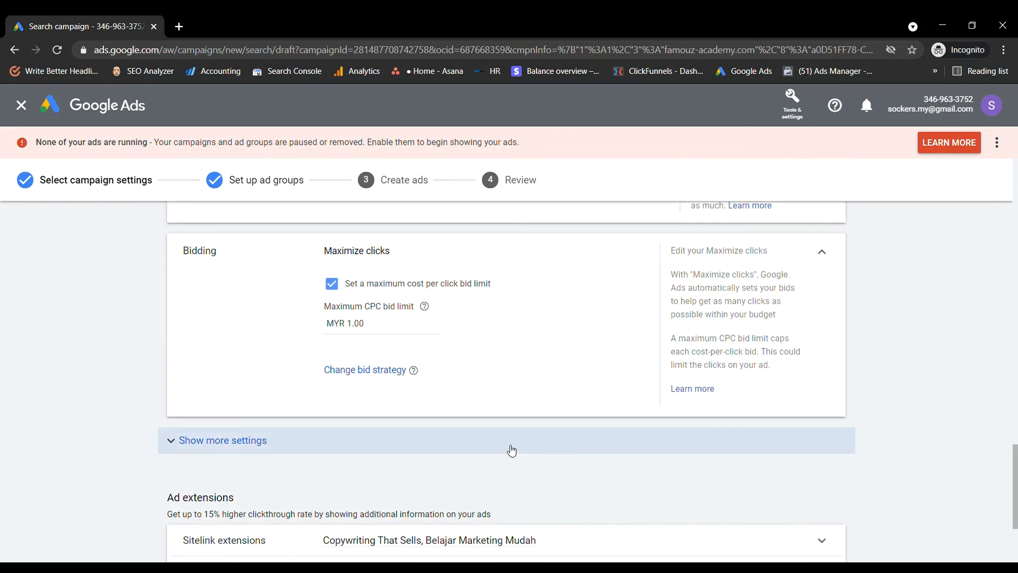
{"action": "scroll", "coordinate": [669, 468], "scroll_direction": "down", "scroll_amount": 1}
{"action": "scroll", "coordinate": [669, 467], "scroll_direction": "up", "scroll_amount": 1}
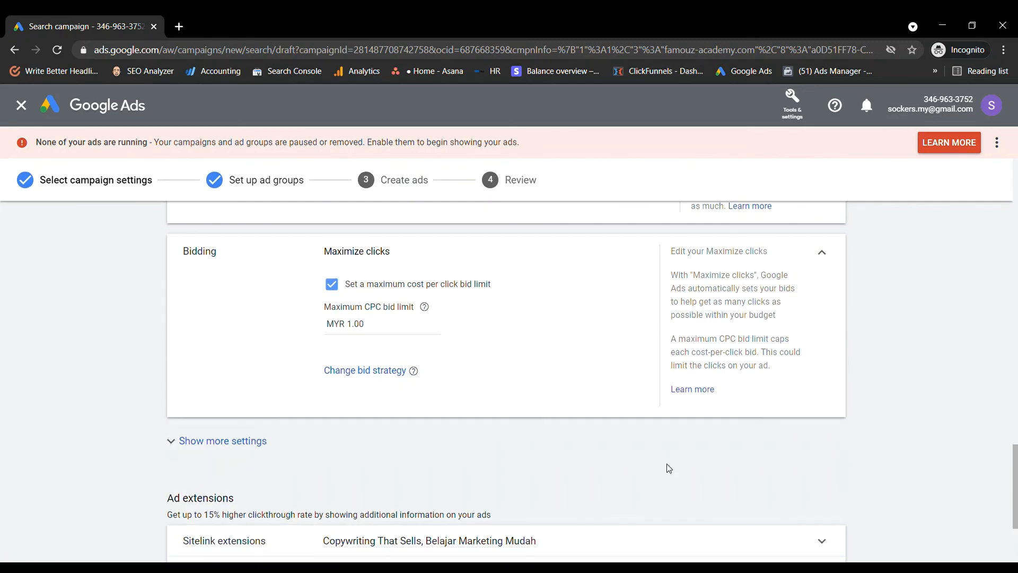
{"action": "left_click", "coordinate": [333, 285]}
{"action": "scroll", "coordinate": [618, 396], "scroll_direction": "down", "scroll_amount": 2}
{"action": "left_click", "coordinate": [258, 515]}
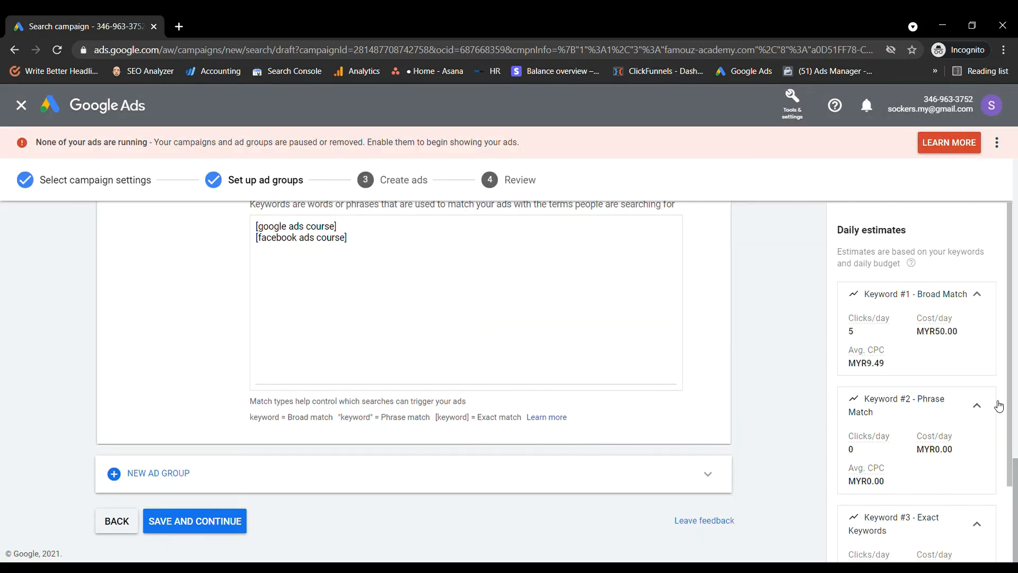
{"action": "scroll", "coordinate": [784, 385], "scroll_direction": "up", "scroll_amount": 10}
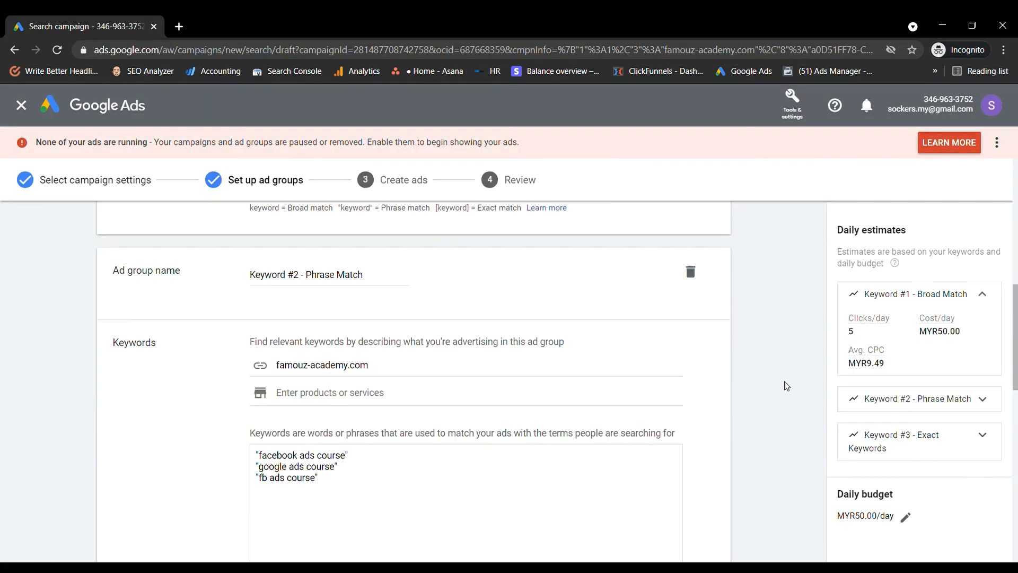
Expand the daily estimates of the Keyword #2 - Phrase Match and Keyword #3 - Exact Keywords ad groups
{"action": "scroll", "coordinate": [956, 360], "scroll_direction": "down", "scroll_amount": 3}
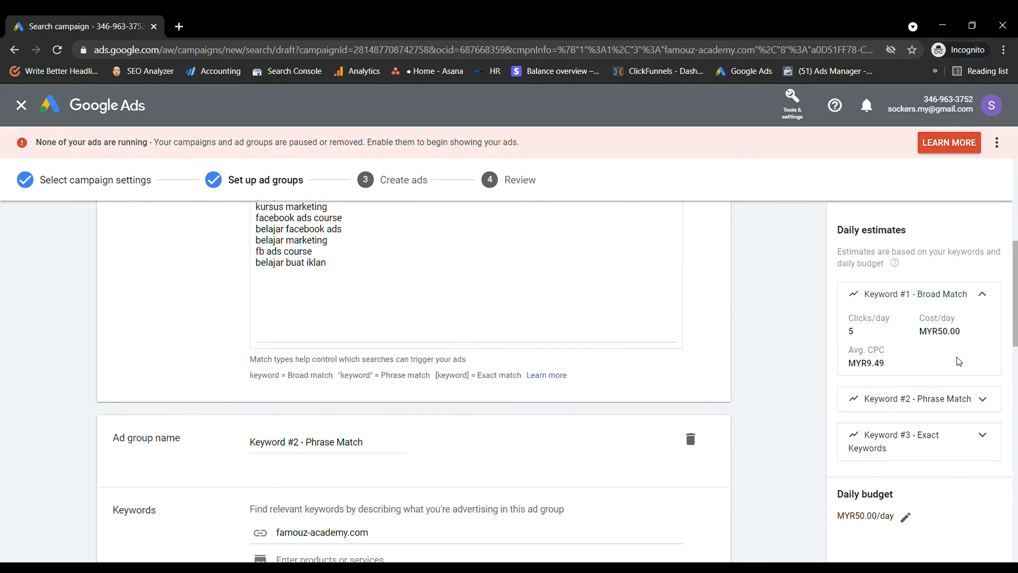
{"action": "left_click", "coordinate": [983, 399]}
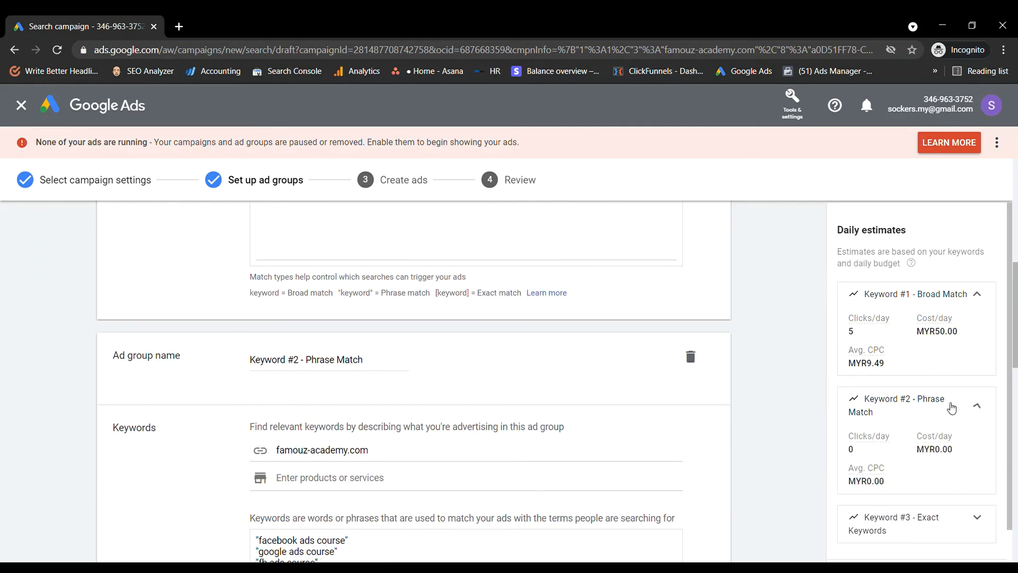
{"action": "left_click", "coordinate": [976, 455]}
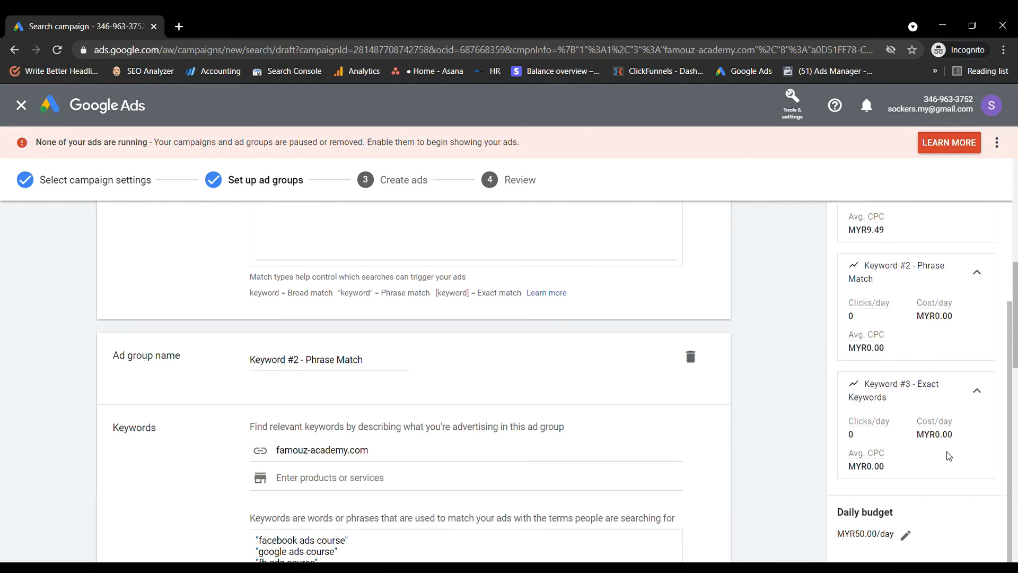
Set the daily budget to MYR 10.00 and review the updated daily estimates of all three ad groups
{"action": "left_click", "coordinate": [902, 531]}
{"action": "left_click_drag", "start_coordinate": [871, 486], "coordinate": [878, 488]}
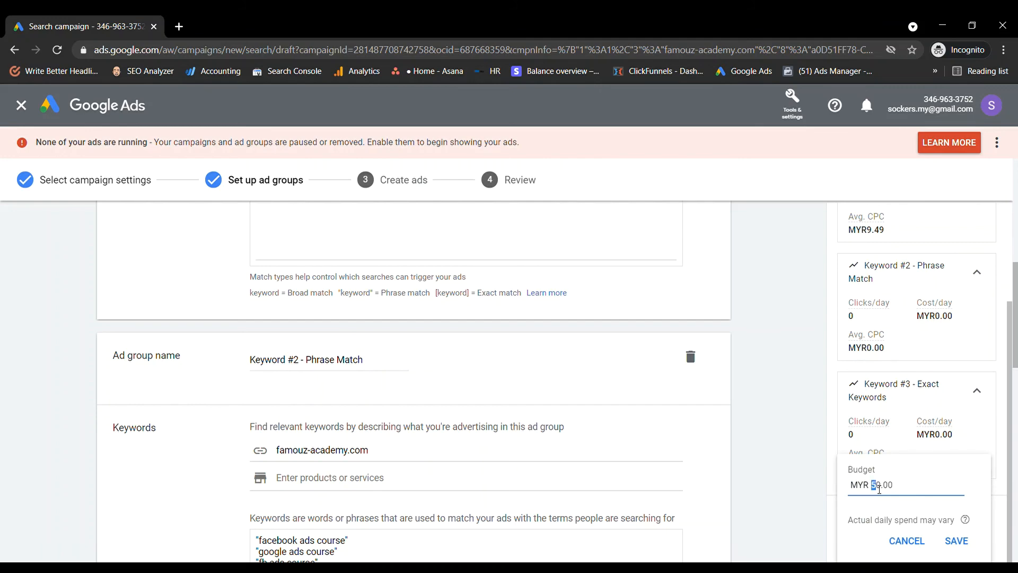
{"action": "type", "text": "1"}
{"action": "left_click", "coordinate": [951, 541]}
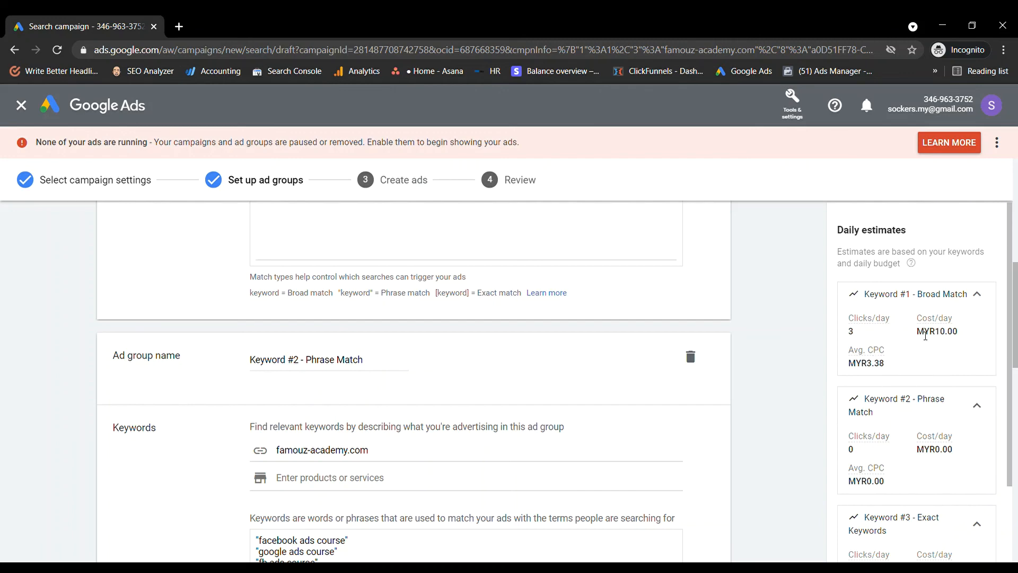
{"action": "scroll", "coordinate": [901, 350], "scroll_direction": "down", "scroll_amount": 3}
{"action": "scroll", "coordinate": [927, 334], "scroll_direction": "up", "scroll_amount": 3}
Return to the campaign settings' budget and bidding section and try the maximum cost per click bid limit for Maximize clicks
{"action": "left_click", "coordinate": [100, 183]}
{"action": "scroll", "coordinate": [401, 370], "scroll_direction": "down", "scroll_amount": 10}
{"action": "scroll", "coordinate": [401, 369], "scroll_direction": "up", "scroll_amount": 6}
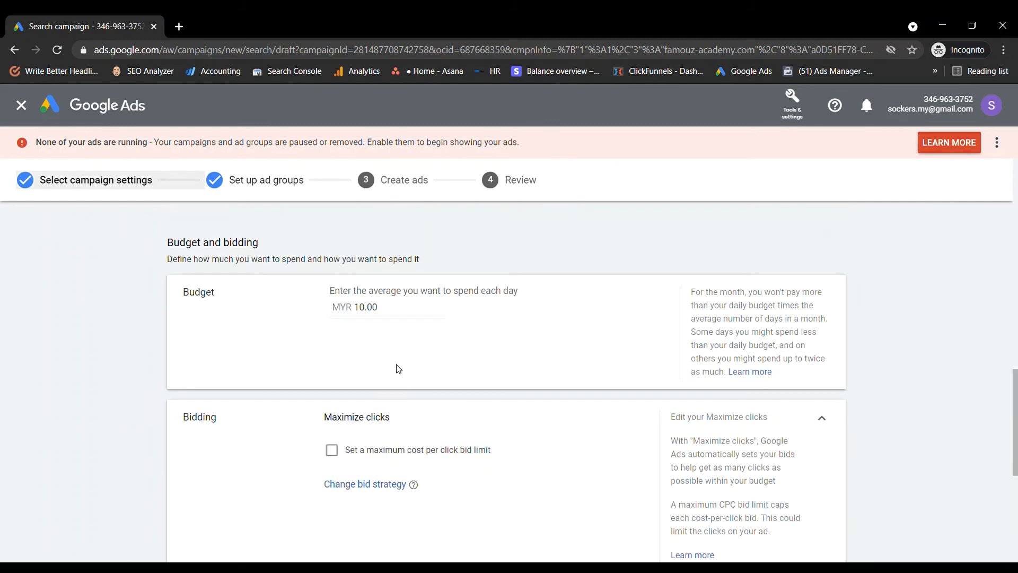
{"action": "scroll", "coordinate": [392, 382], "scroll_direction": "down", "scroll_amount": 3}
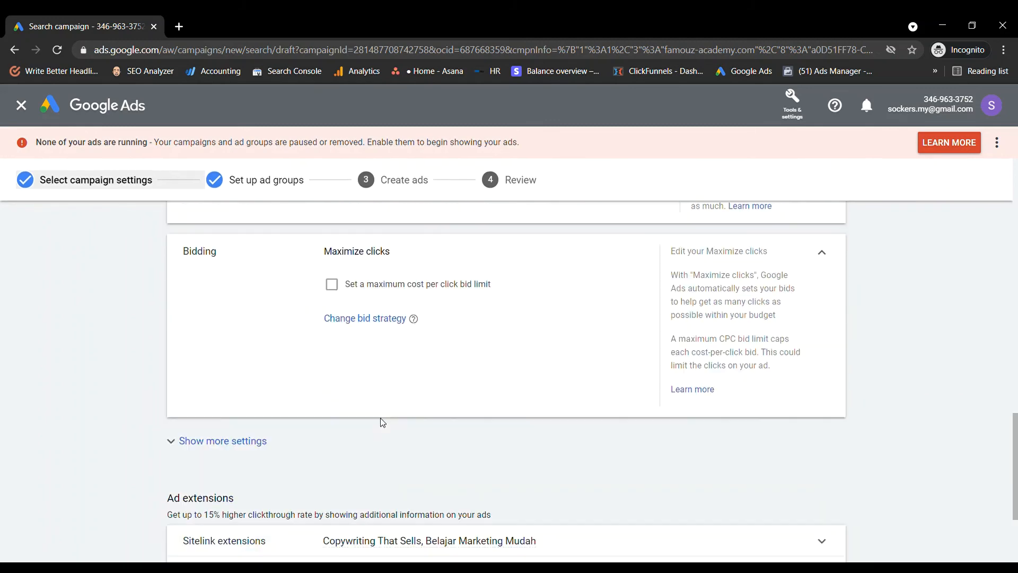
{"action": "left_click", "coordinate": [332, 285]}
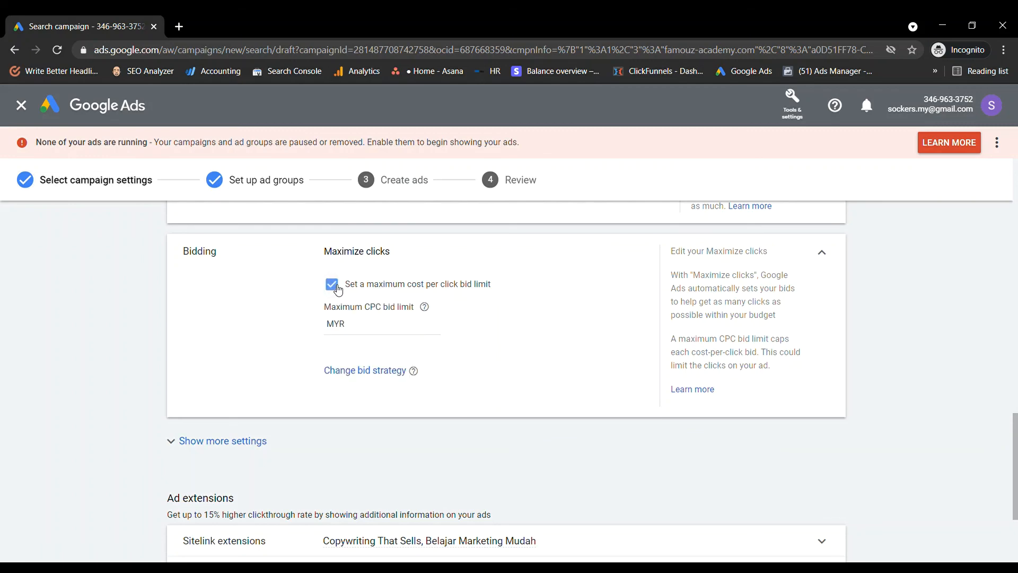
{"action": "left_click", "coordinate": [339, 287]}
{"action": "left_click", "coordinate": [342, 288]}
{"action": "left_click", "coordinate": [345, 289]}
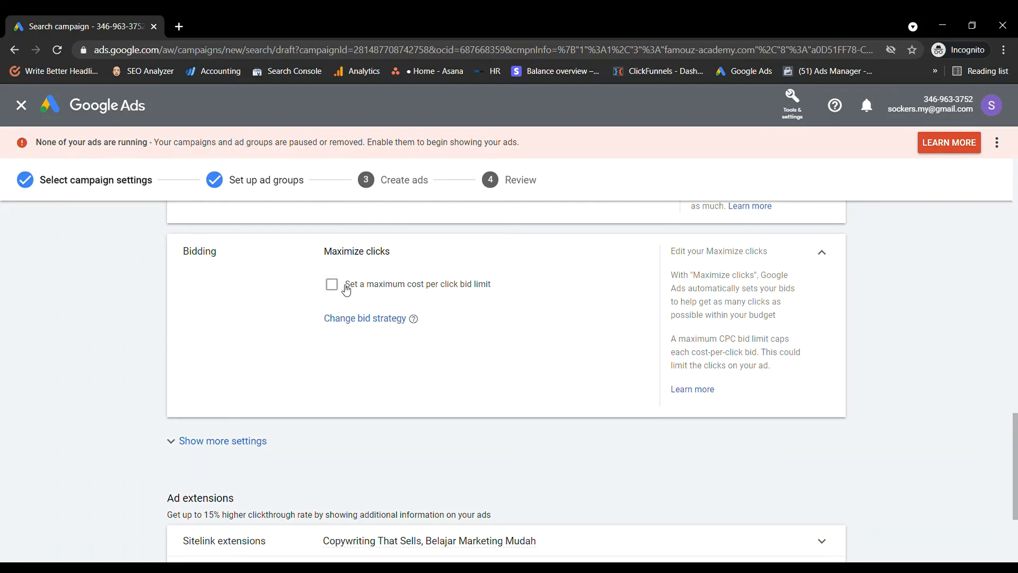
Review the bidding and ad extension sections, then save the campaign settings and continue to the ad group setup
{"action": "scroll", "coordinate": [346, 289], "scroll_direction": "down", "scroll_amount": 3}
{"action": "scroll", "coordinate": [345, 329], "scroll_direction": "up", "scroll_amount": 5}
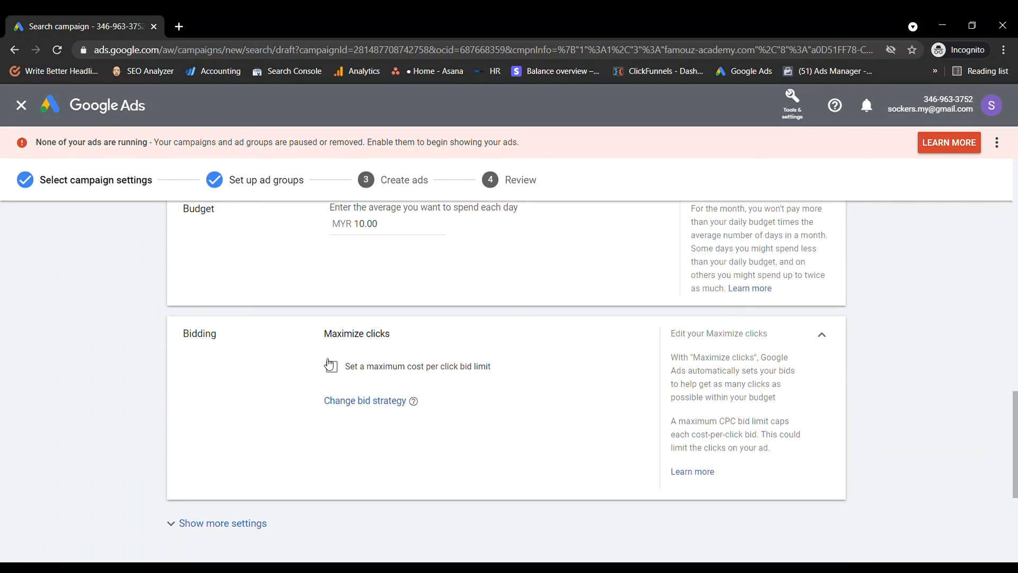
{"action": "scroll", "coordinate": [329, 365], "scroll_direction": "down", "scroll_amount": 5}
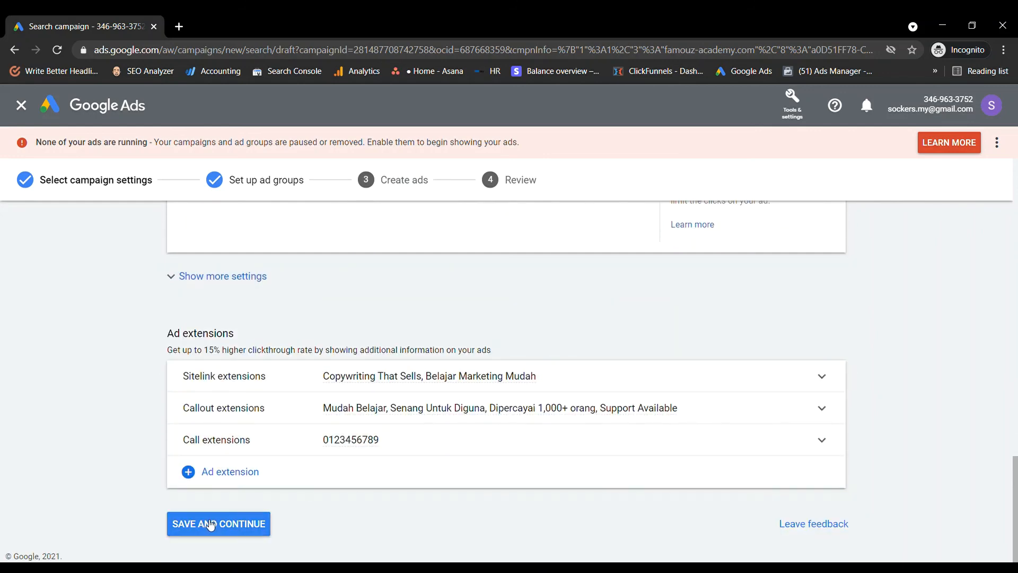
{"action": "scroll", "coordinate": [620, 368], "scroll_direction": "up", "scroll_amount": 3}
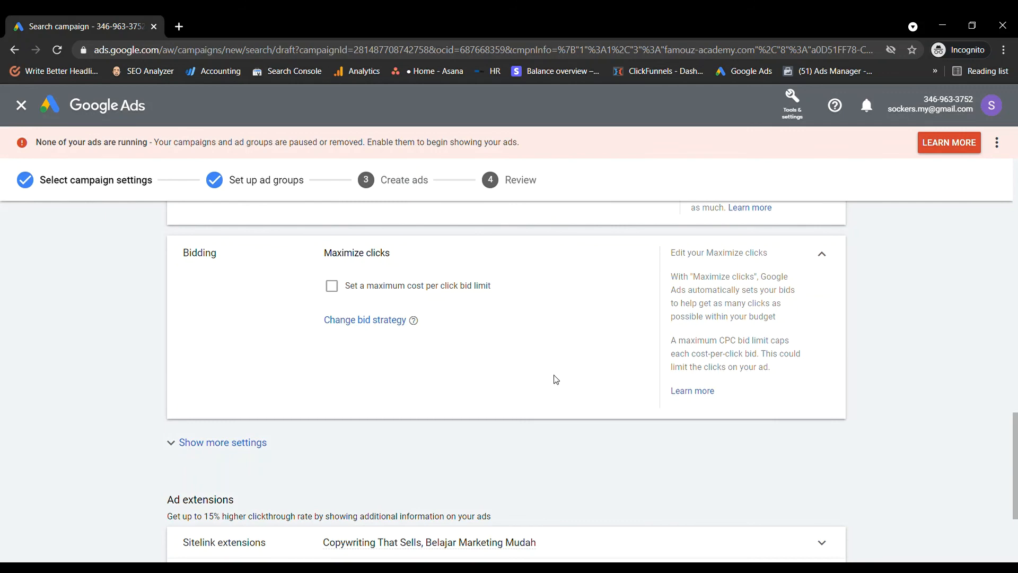
{"action": "scroll", "coordinate": [562, 392], "scroll_direction": "down", "scroll_amount": 2}
{"action": "scroll", "coordinate": [260, 522], "scroll_direction": "down", "scroll_amount": 2}
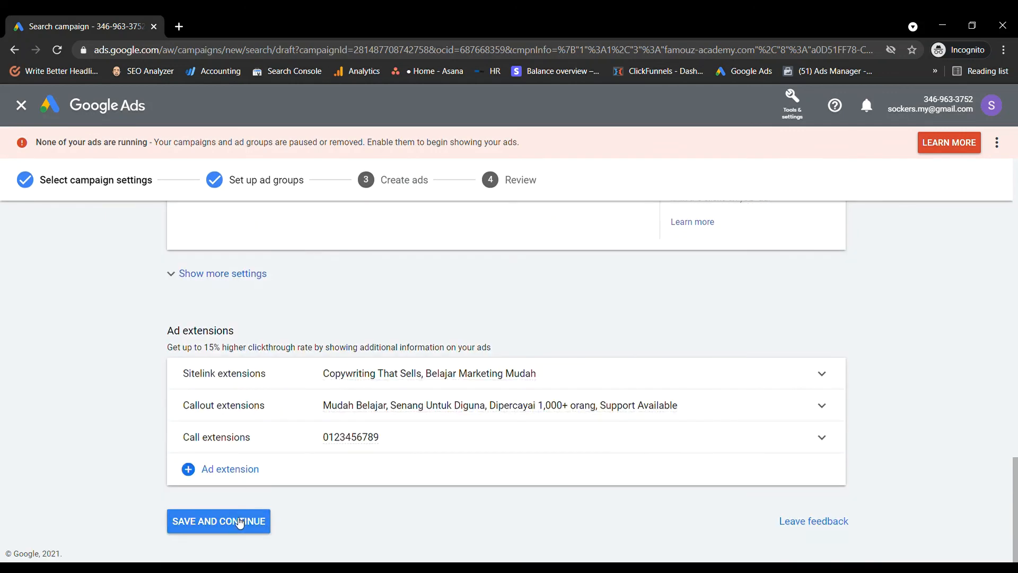
{"action": "left_click", "coordinate": [239, 522]}
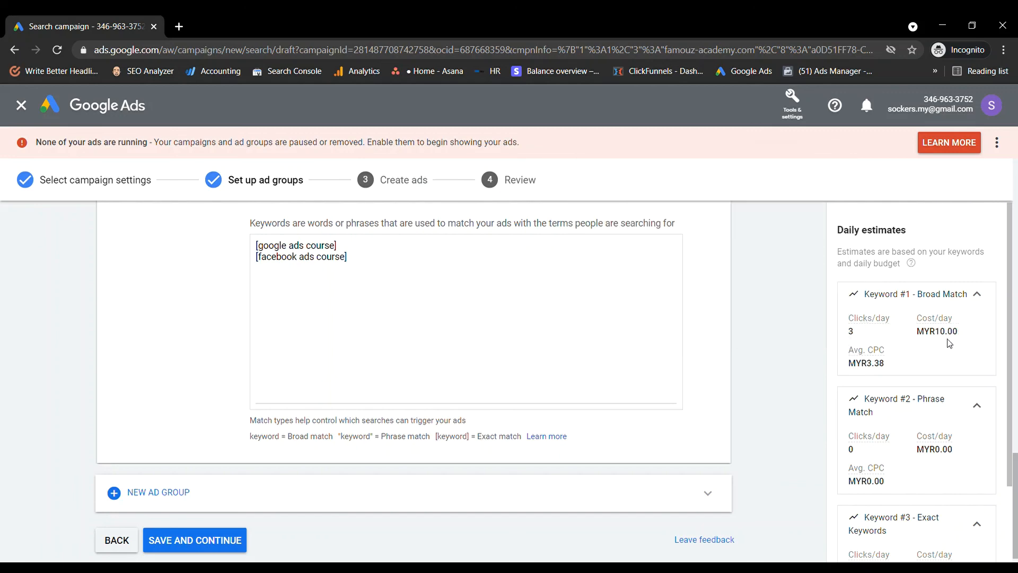
Raise the daily budget to MYR 100.00 and confirm the large increase to compare the ad groups' estimates
{"action": "scroll", "coordinate": [916, 371], "scroll_direction": "down", "scroll_amount": 3}
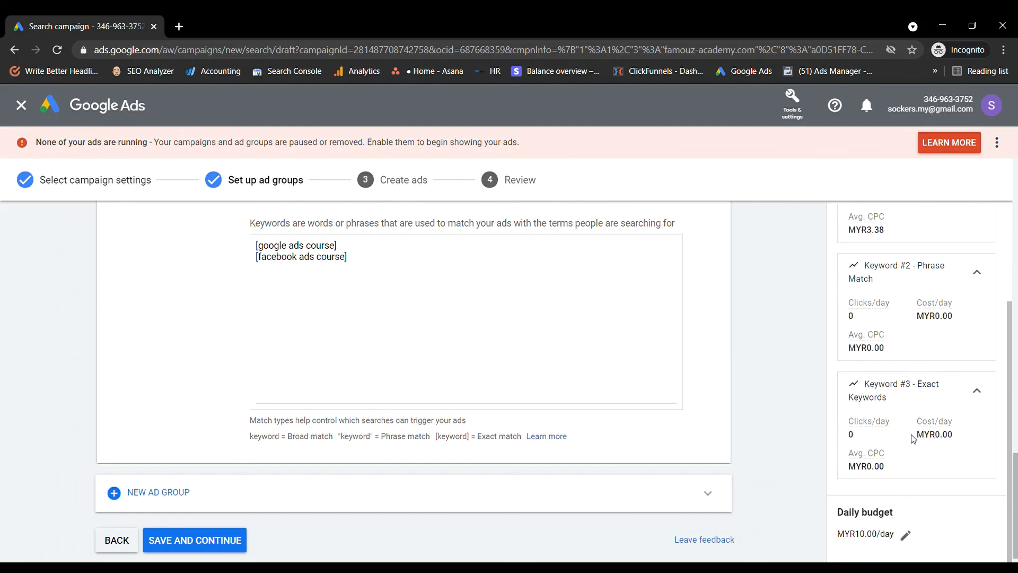
{"action": "left_click", "coordinate": [907, 536]}
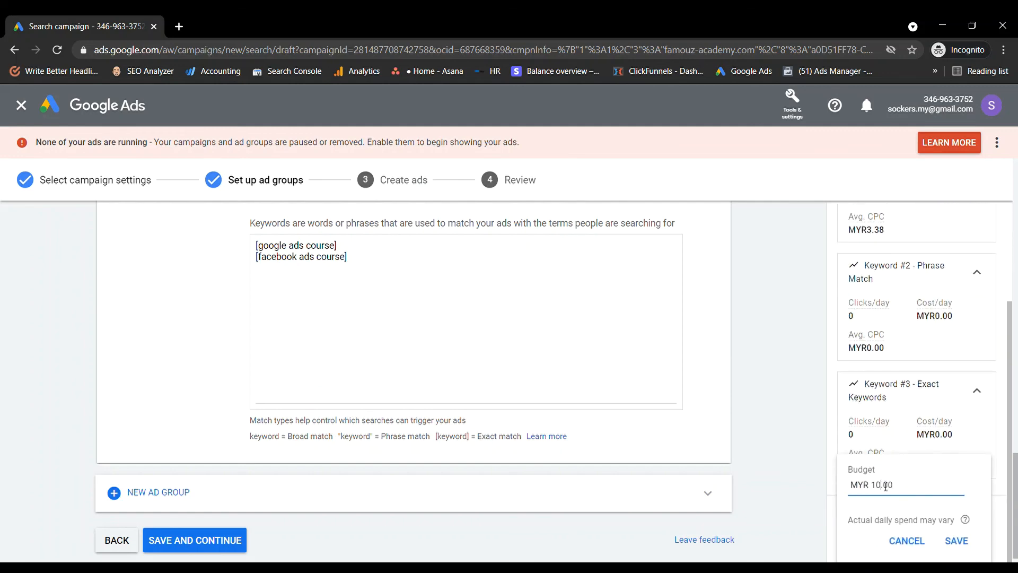
{"action": "type", "text": "0"}
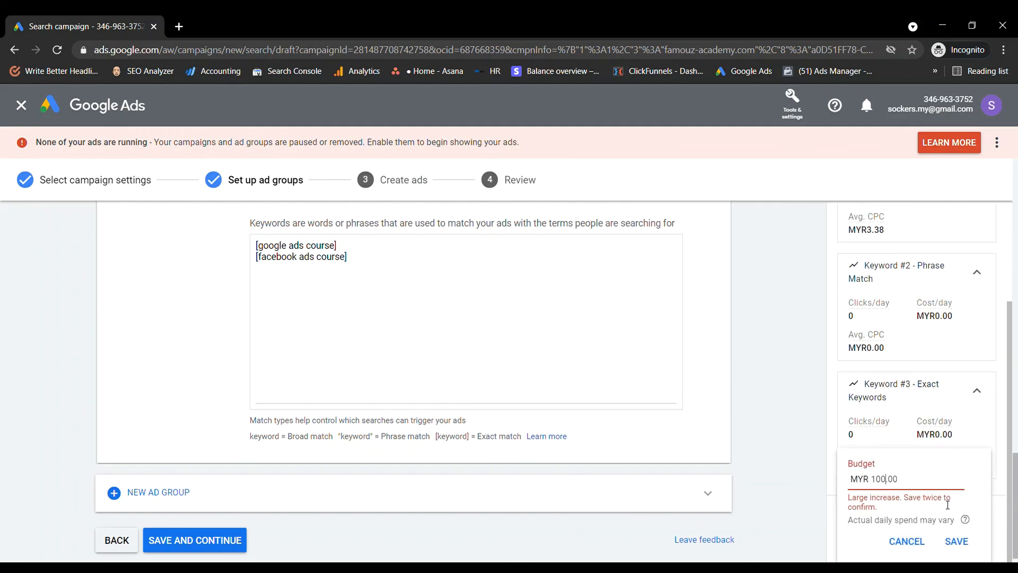
{"action": "left_click", "coordinate": [967, 546]}
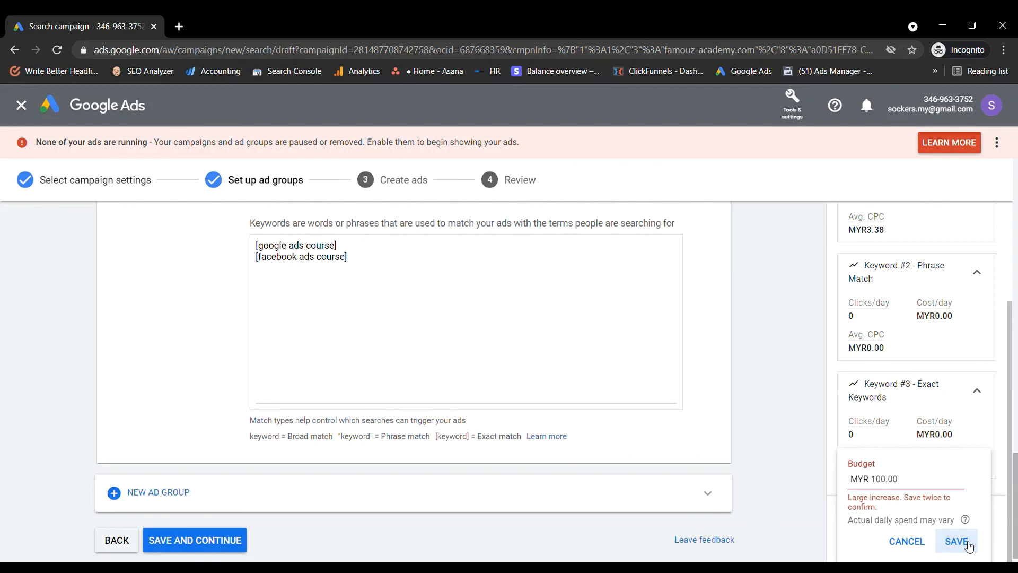
{"action": "left_click", "coordinate": [952, 540]}
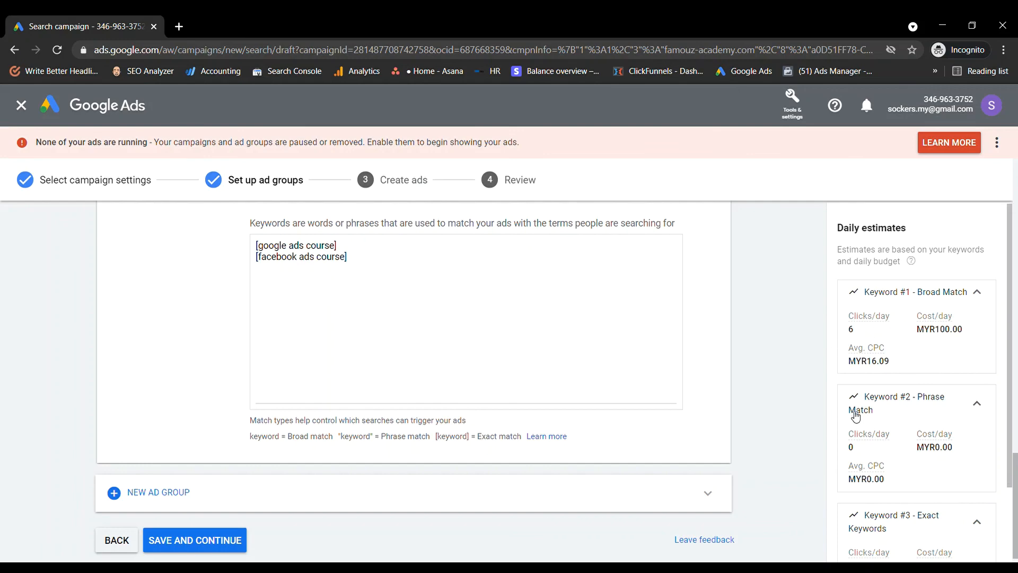
Set the daily budget back to MYR 10.00 and save it
{"action": "scroll", "coordinate": [854, 413], "scroll_direction": "down", "scroll_amount": 3}
{"action": "left_click", "coordinate": [907, 534]}
{"action": "left_click", "coordinate": [886, 487]}
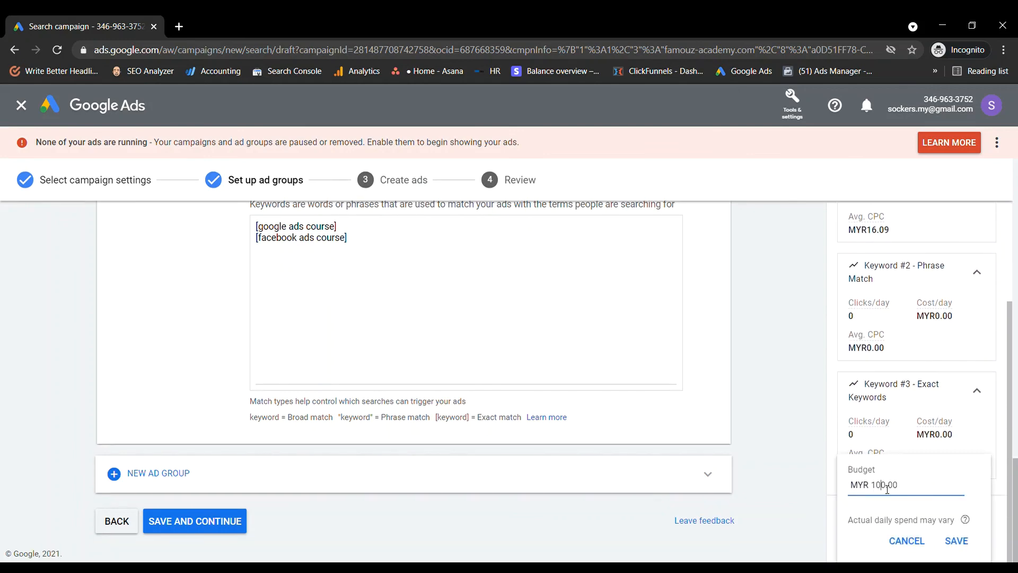
{"action": "left_click", "coordinate": [958, 540]}
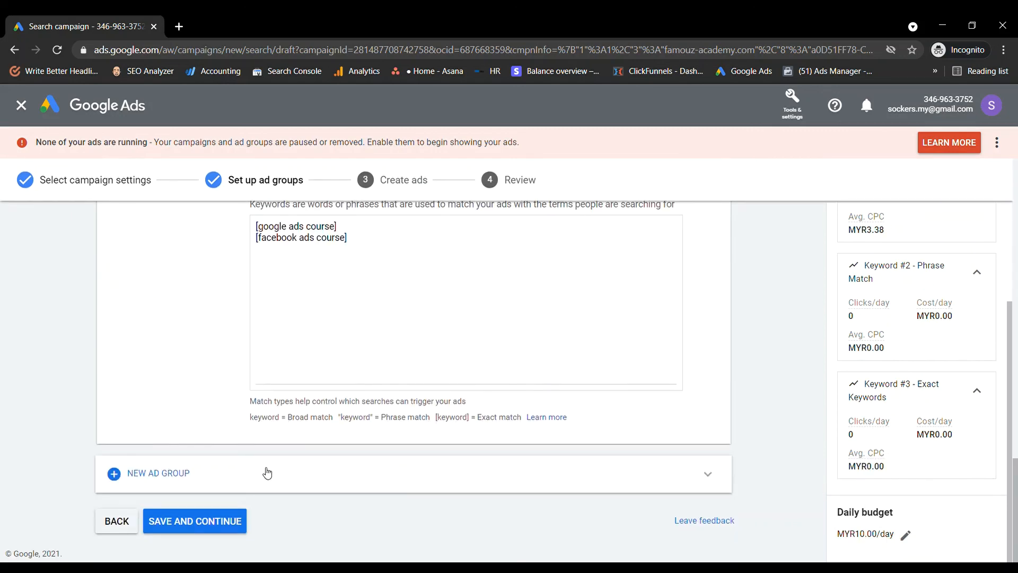
Save the ad groups, continue to ad creation and review the responsive search ad's URL and headline fields
{"action": "left_click", "coordinate": [230, 519]}
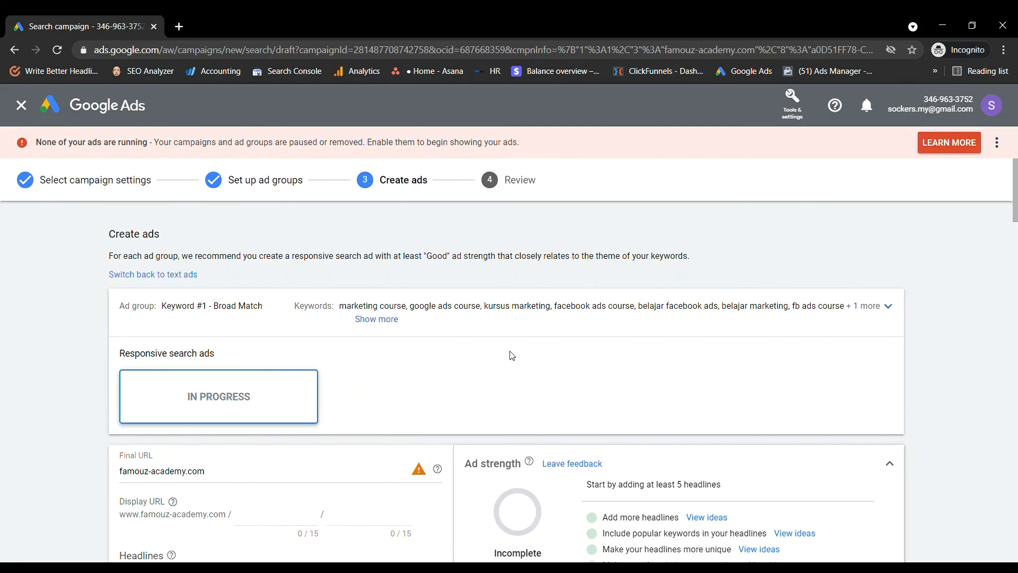
{"action": "scroll", "coordinate": [595, 501], "scroll_direction": "down", "scroll_amount": 5}
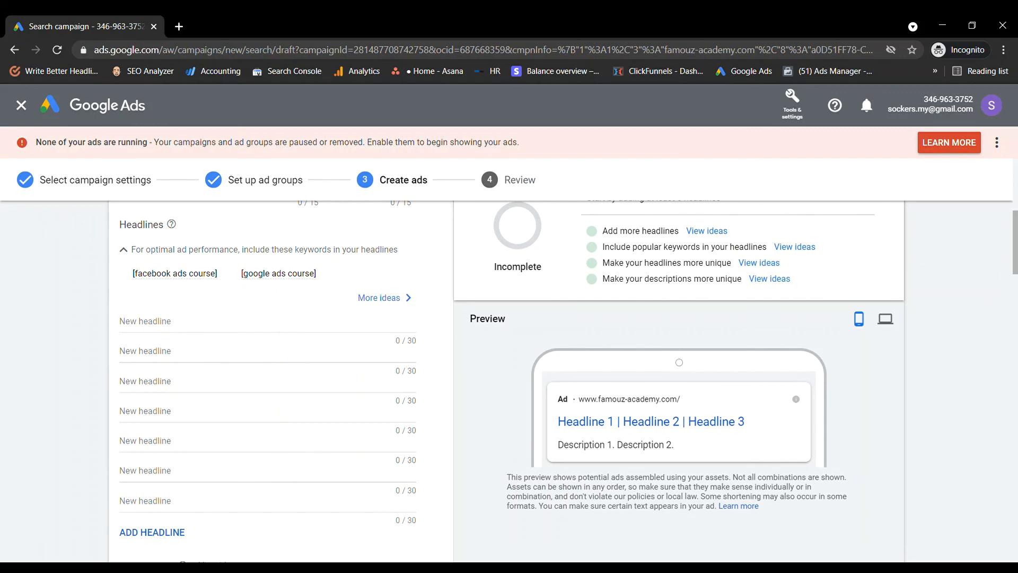
{"action": "scroll", "coordinate": [522, 365], "scroll_direction": "up", "scroll_amount": 4}
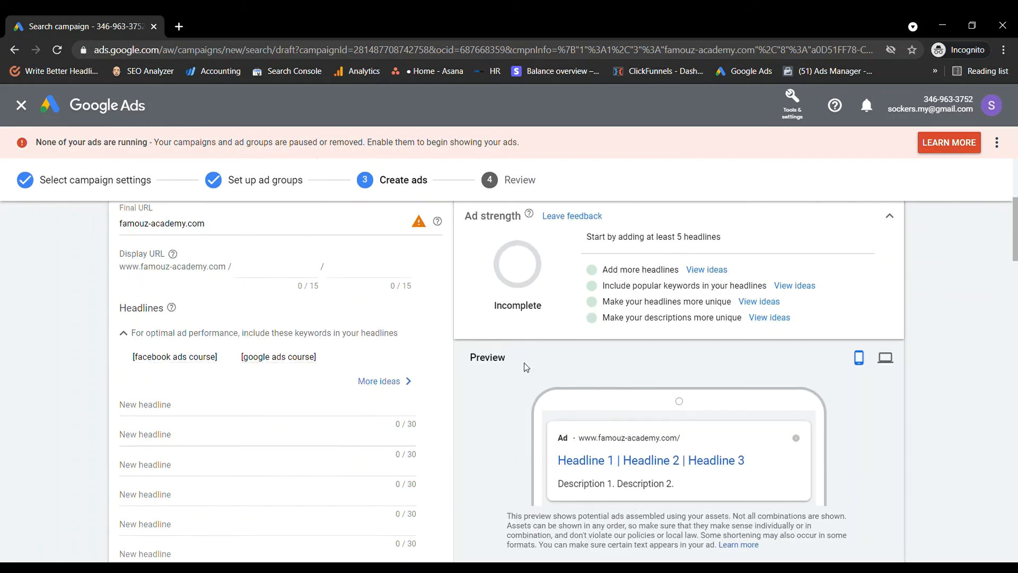
{"action": "scroll", "coordinate": [524, 366], "scroll_direction": "down", "scroll_amount": 4}
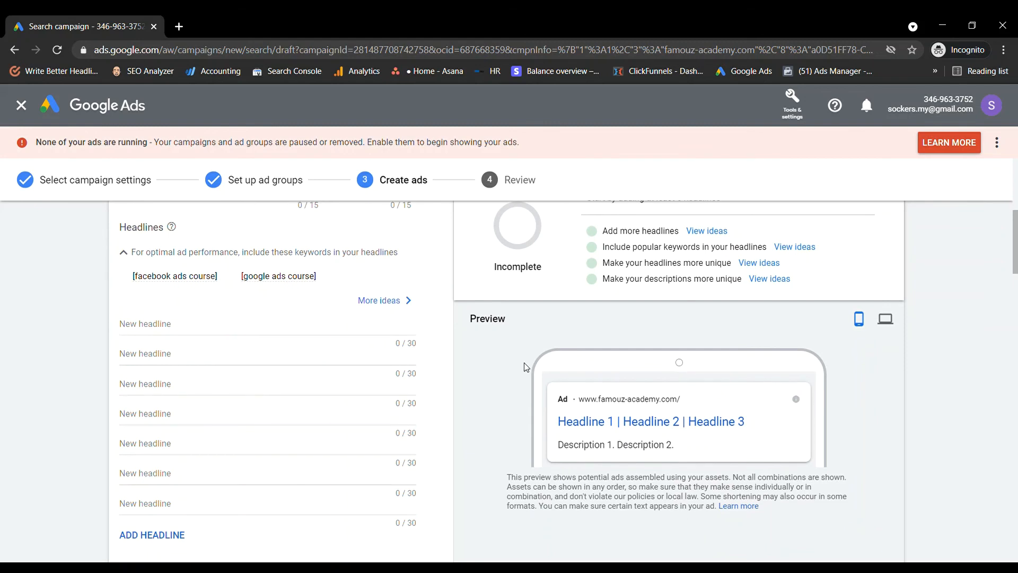